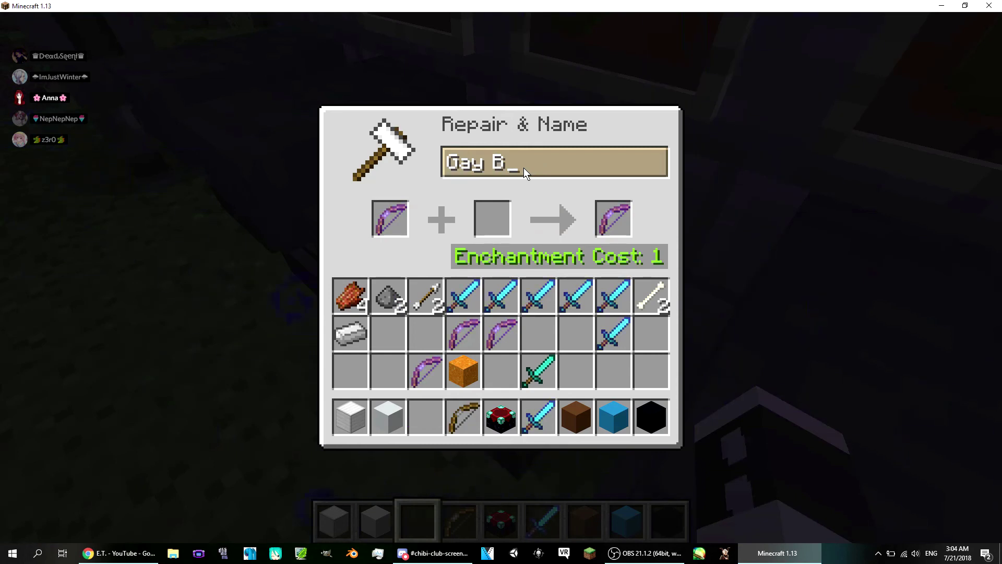
text(oy)
key(BackSpace)
text(w)
Abandon renaming the bow by taking it back out of the anvil and closing it.
click(384, 217)
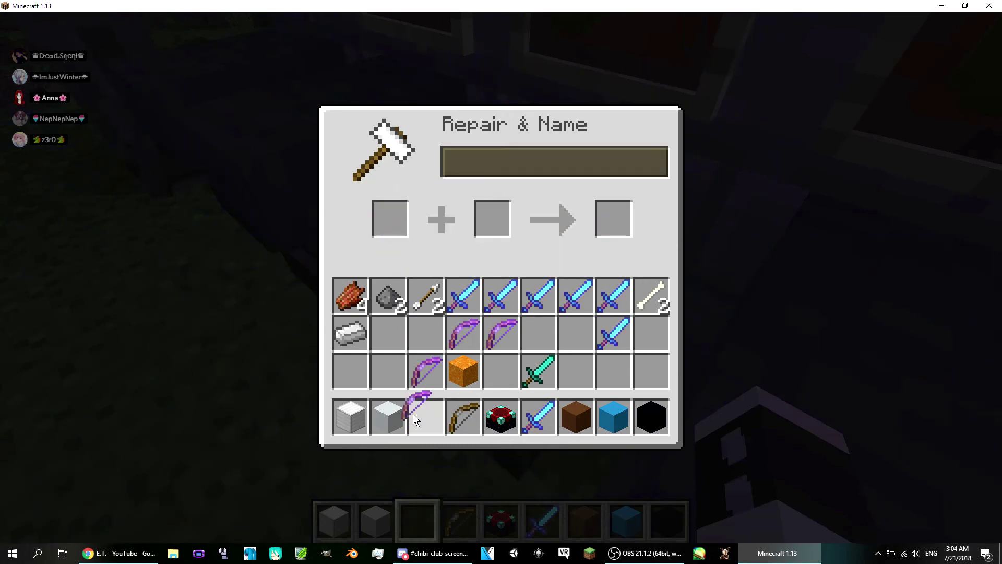
key(Escape)
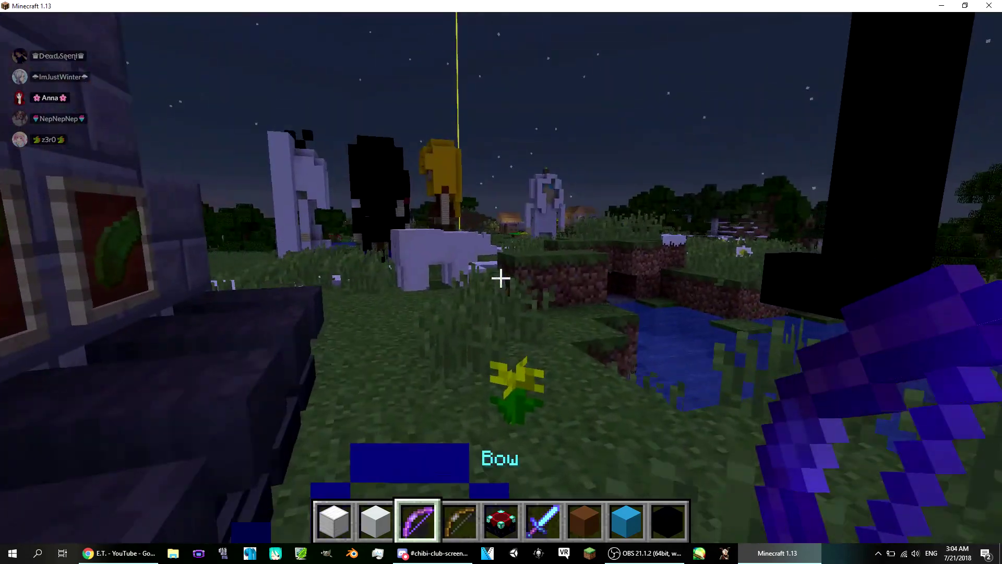
Walk to the torch-topped log shaft and descend into the cave to face the players.
key(w)
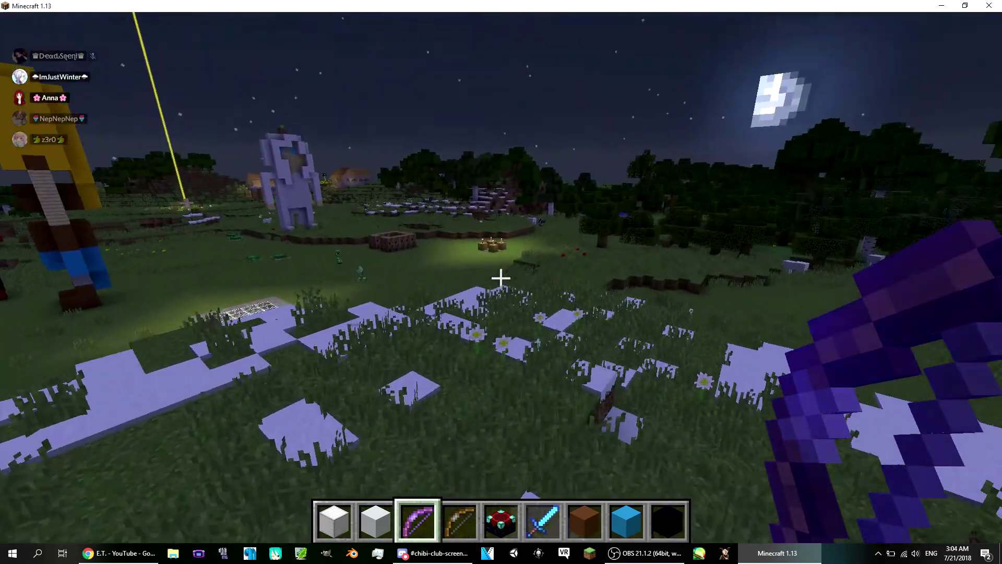
key(w)
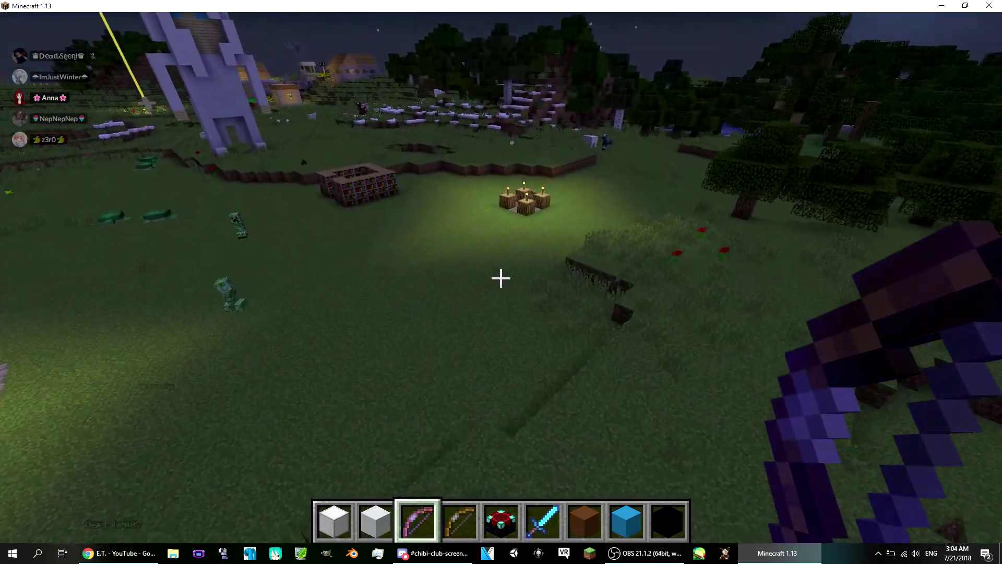
key(w)
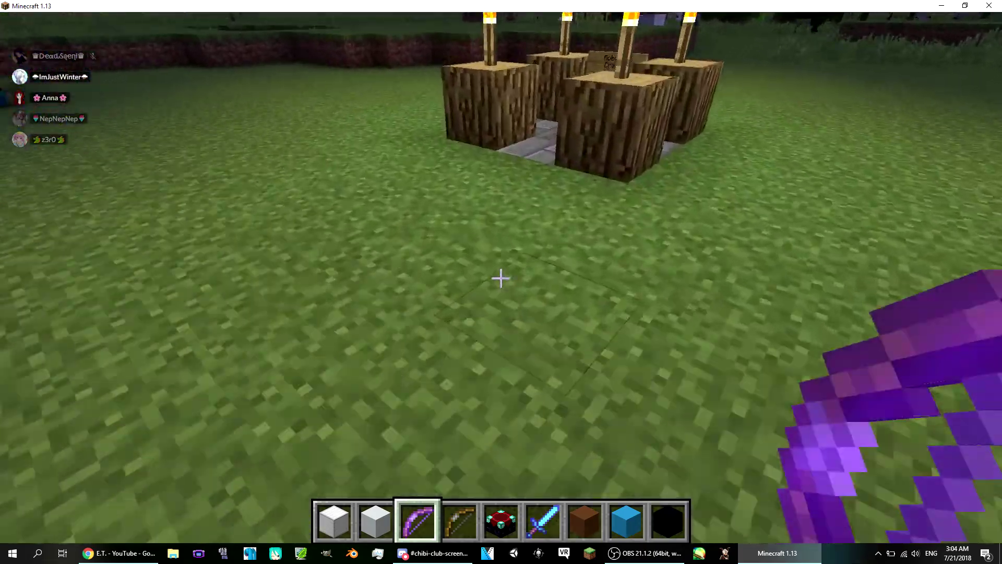
key(w)
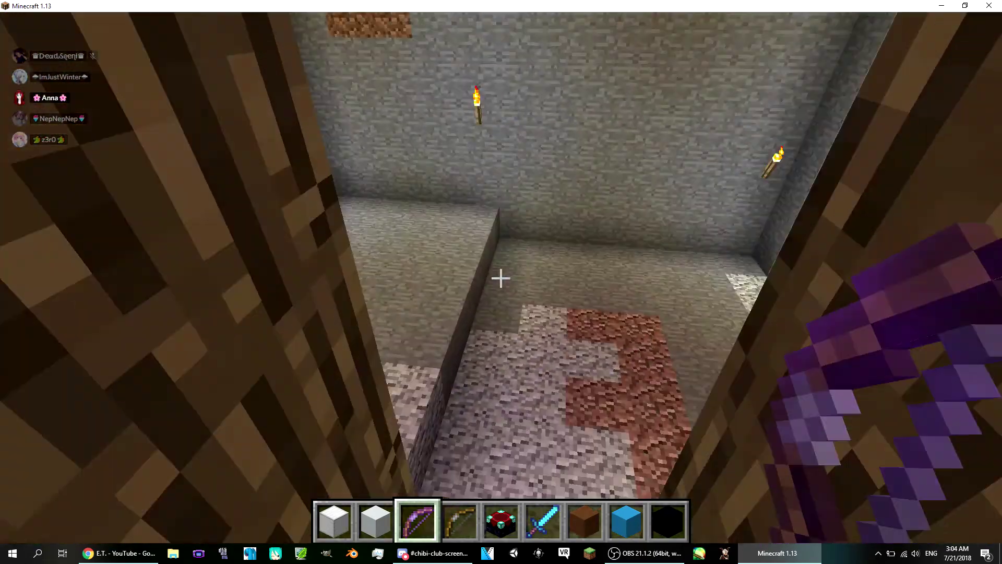
key(w)
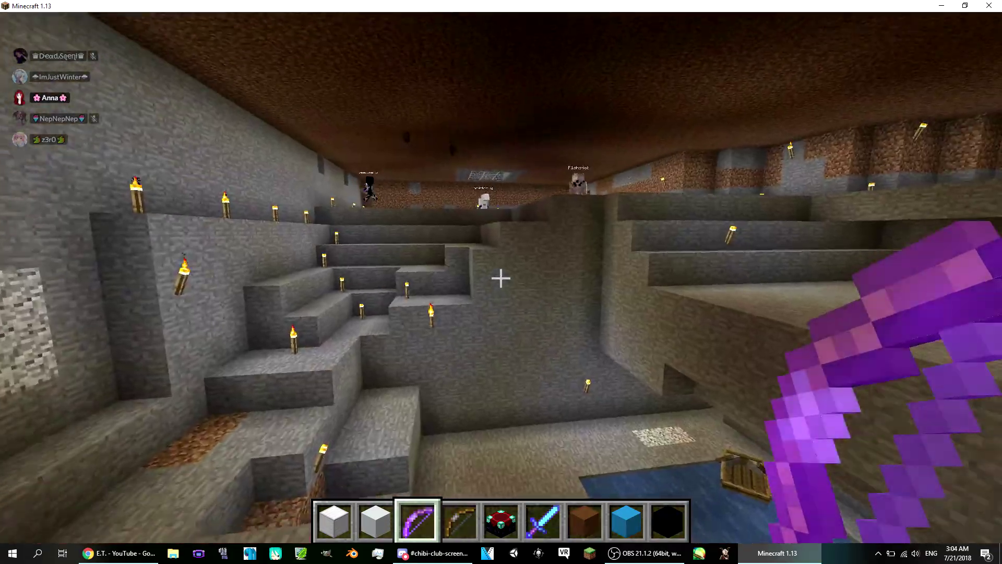
key(w)
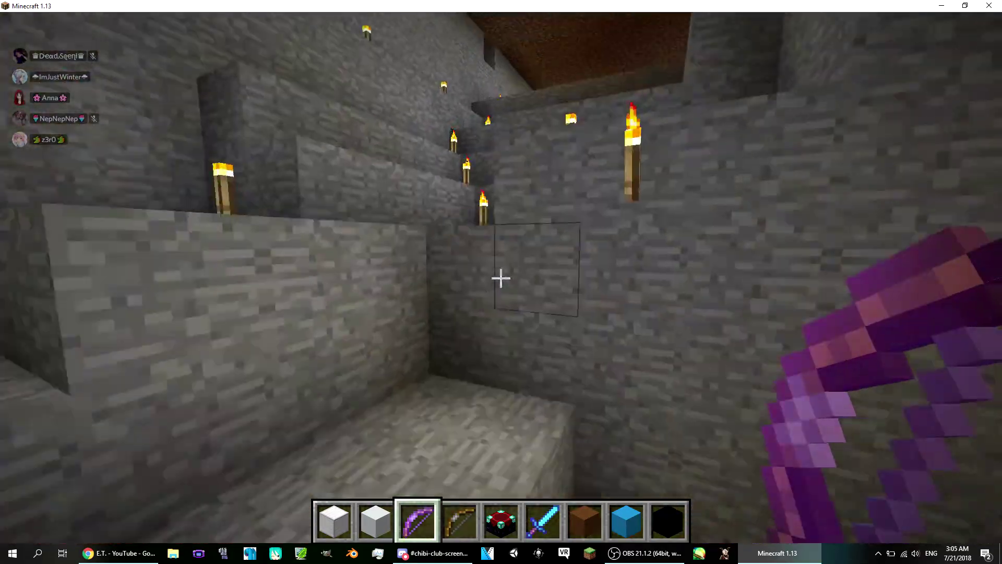
drag(500, 278, 501, 277)
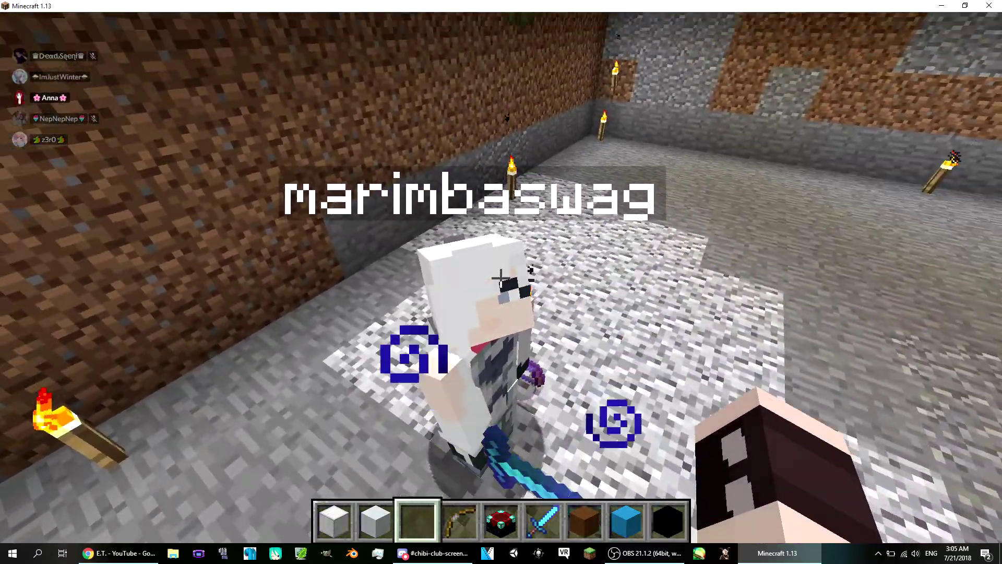
Move around beside the other player, place a floor torch, and bring up the creative inventory.
key(s)
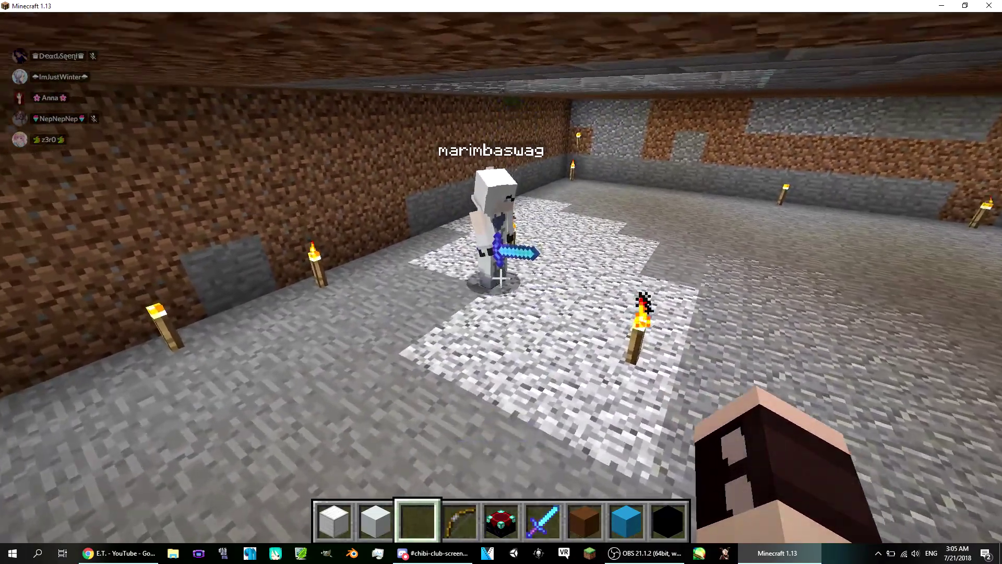
key(w)
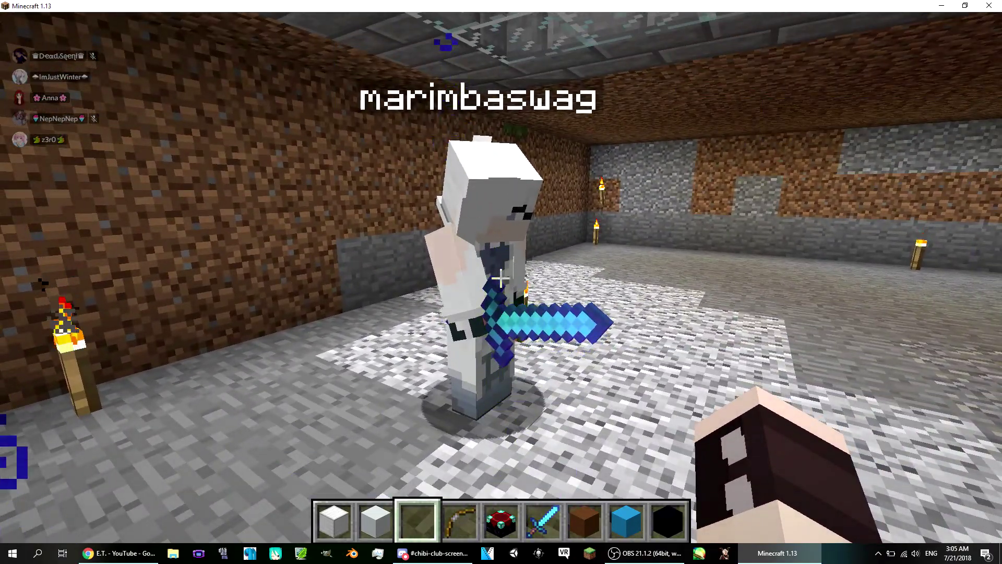
key(s)
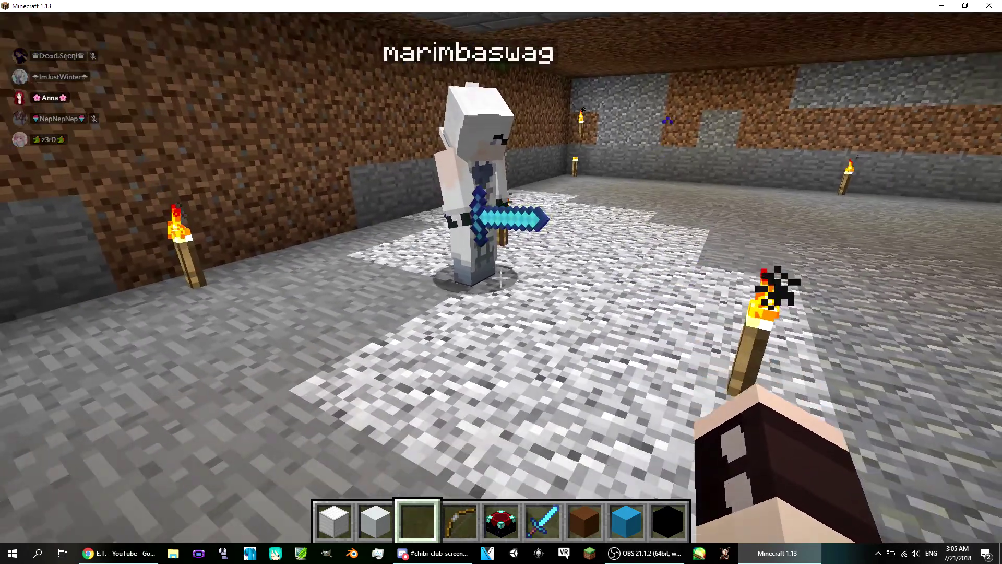
key(s)
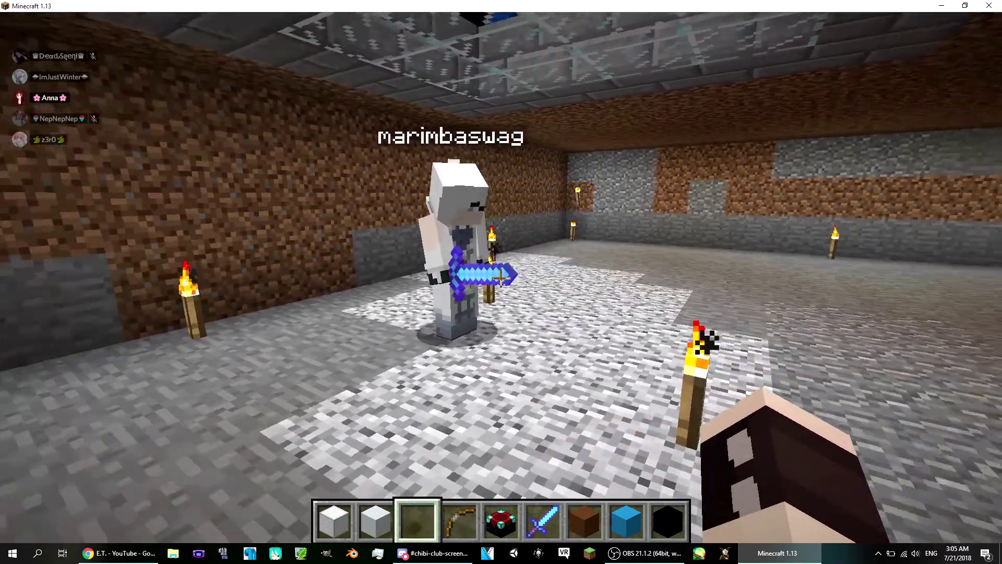
key(w)
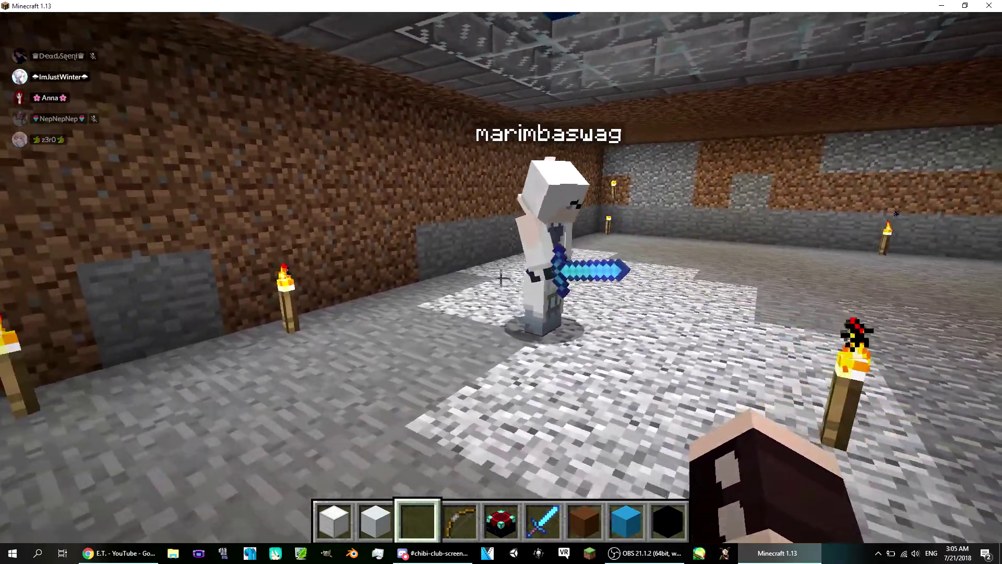
right_click(501, 283)
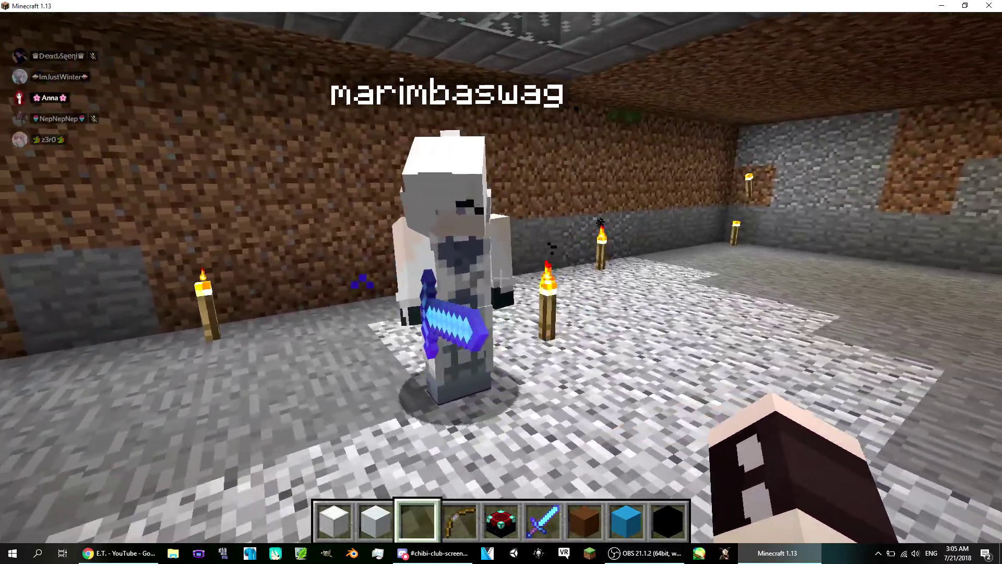
key(e)
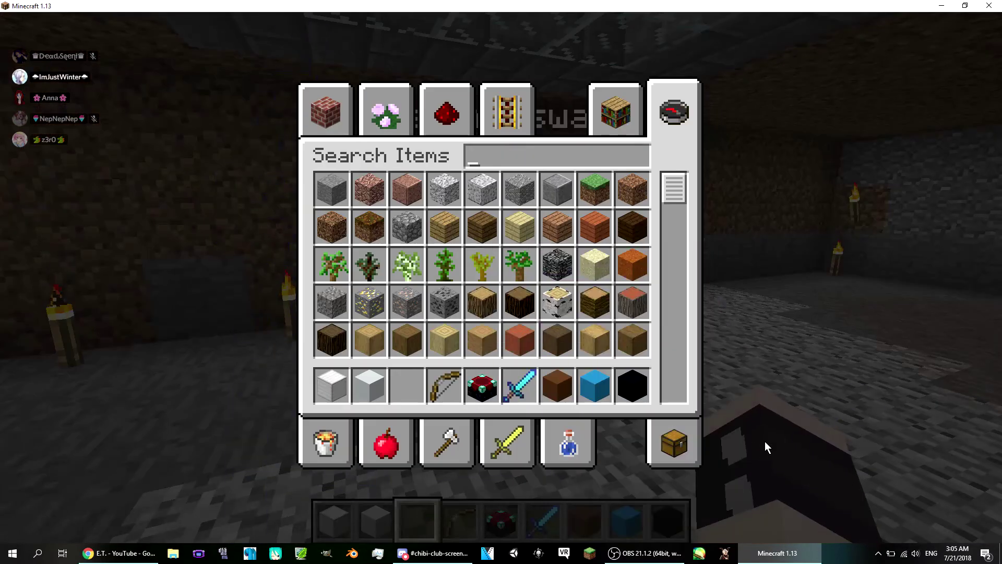
Look over the items on the Survival Inventory tab, then close the inventory.
click(693, 442)
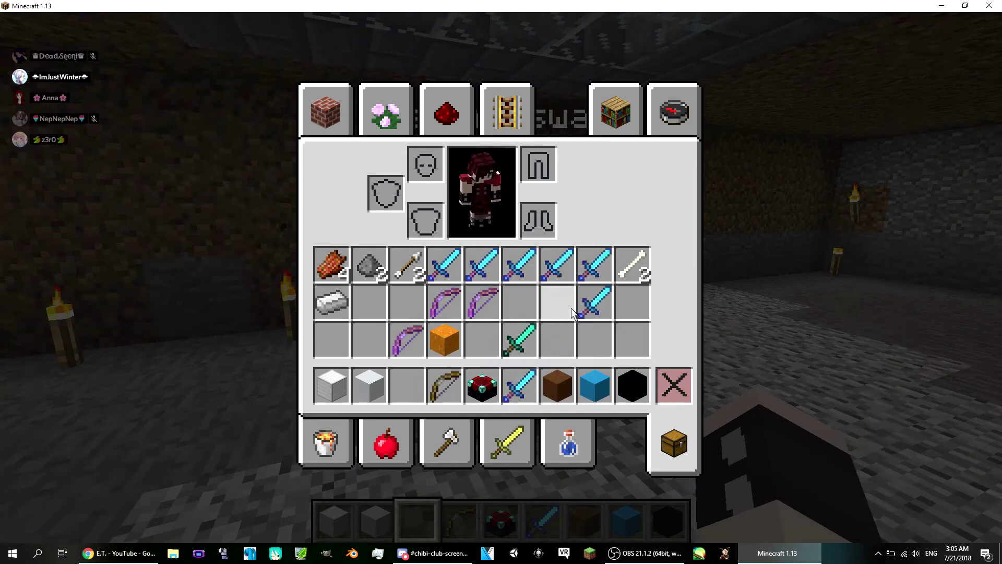
key(e)
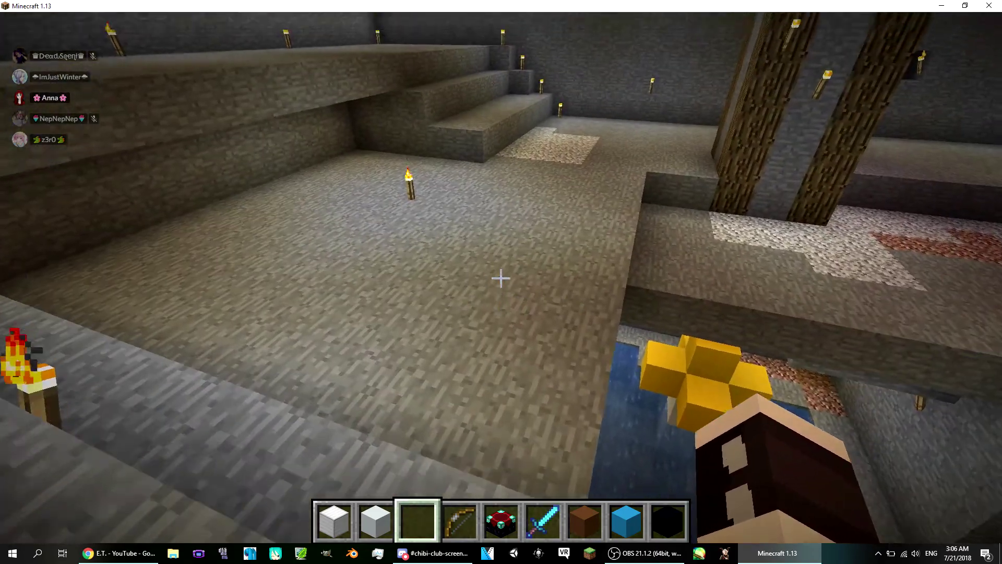
Walk past the wooden pillars and down the stairs to the two players.
key(w)
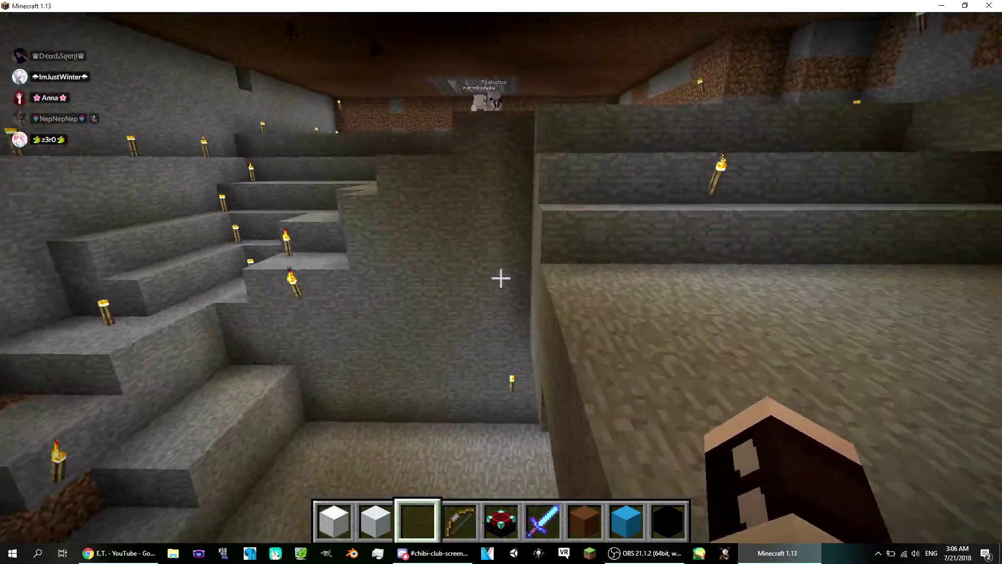
key(w)
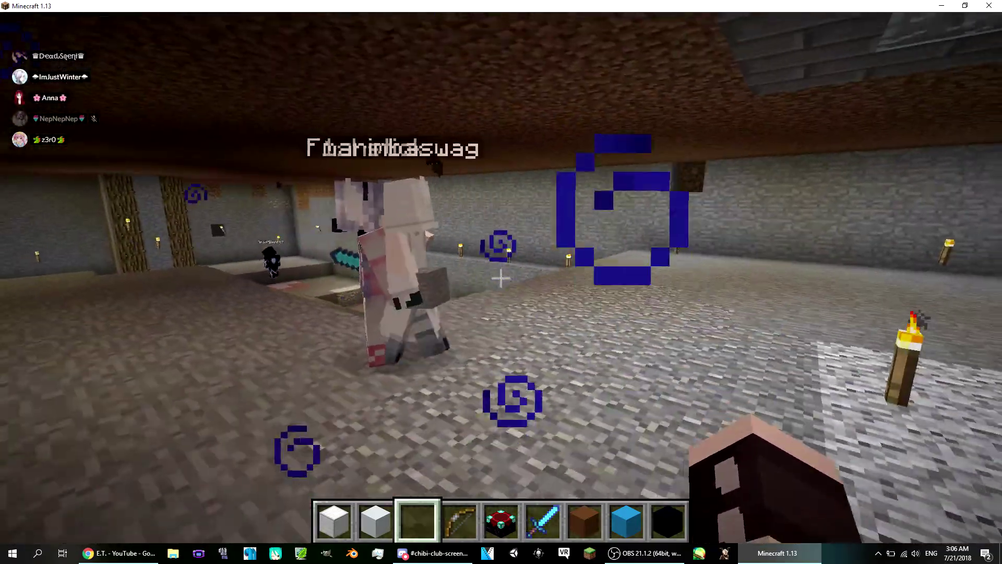
Pause, view the Invalid session screenshot in Discord, then resume Minecraft.
key(Escape)
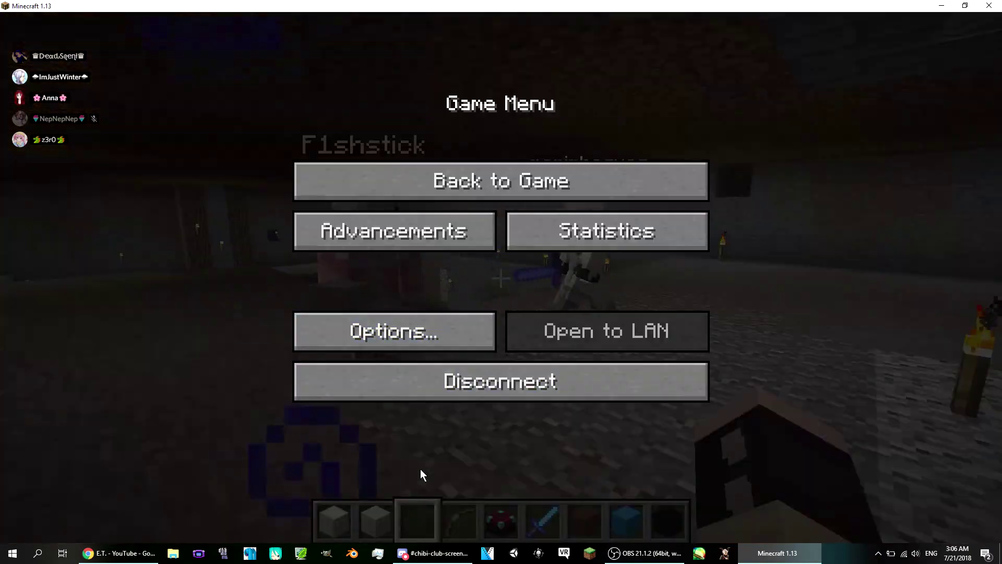
key(alt+Tab)
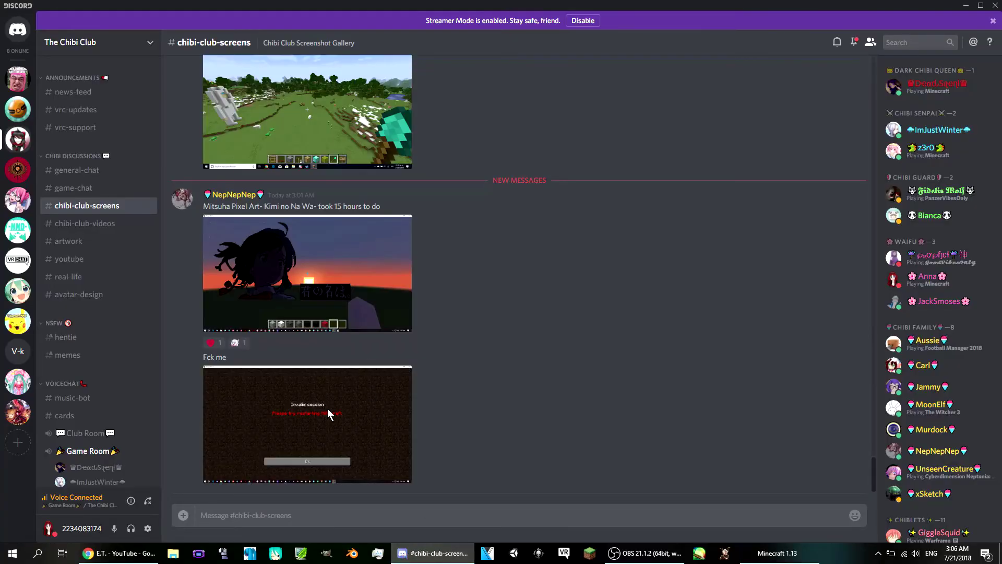
click(329, 415)
click(474, 463)
scroll(400, 336, up, 3)
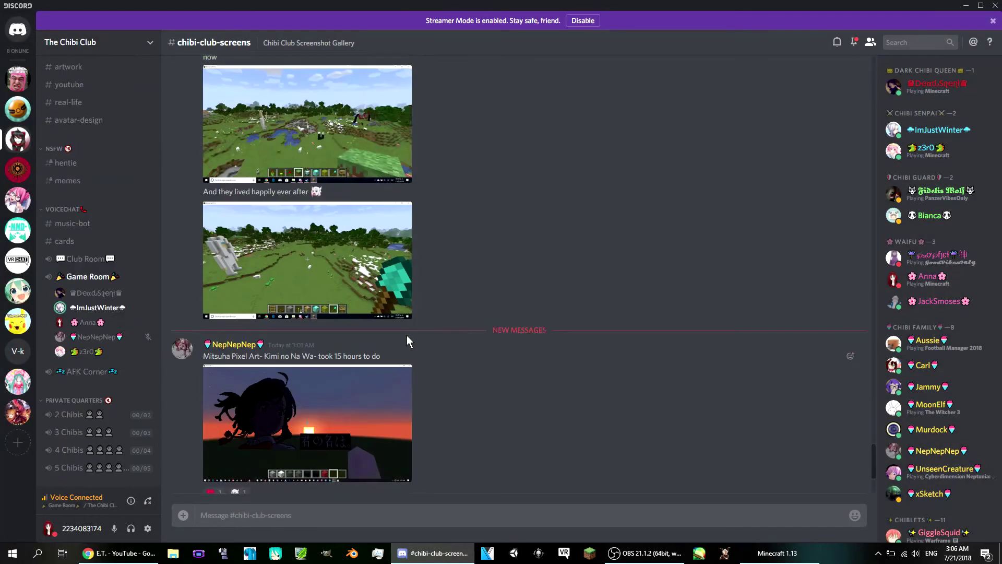
scroll(408, 340, down, 2)
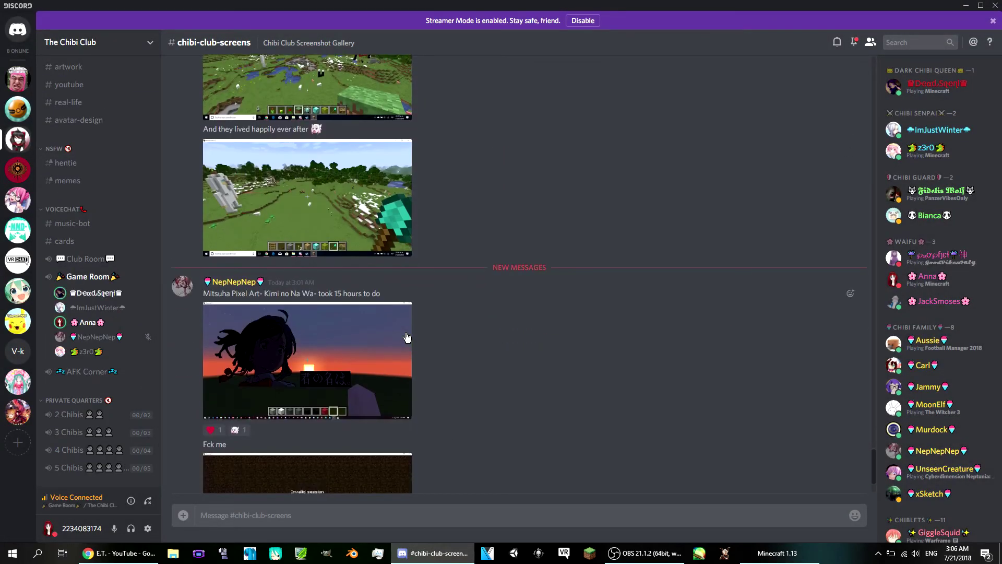
click(773, 552)
key(Escape)
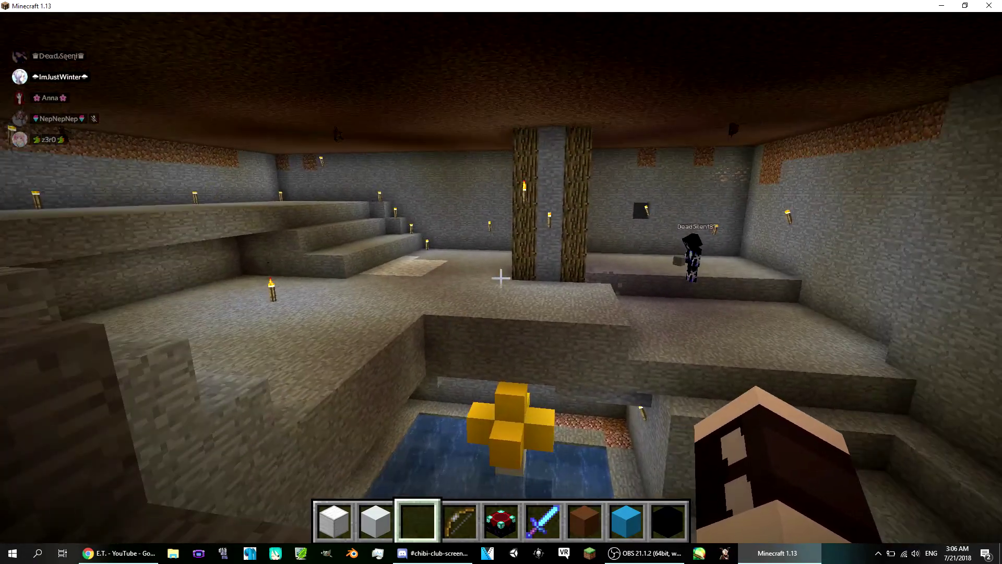
Walk across the cave past the pillars and out onto the night-time grassy field.
key(w)
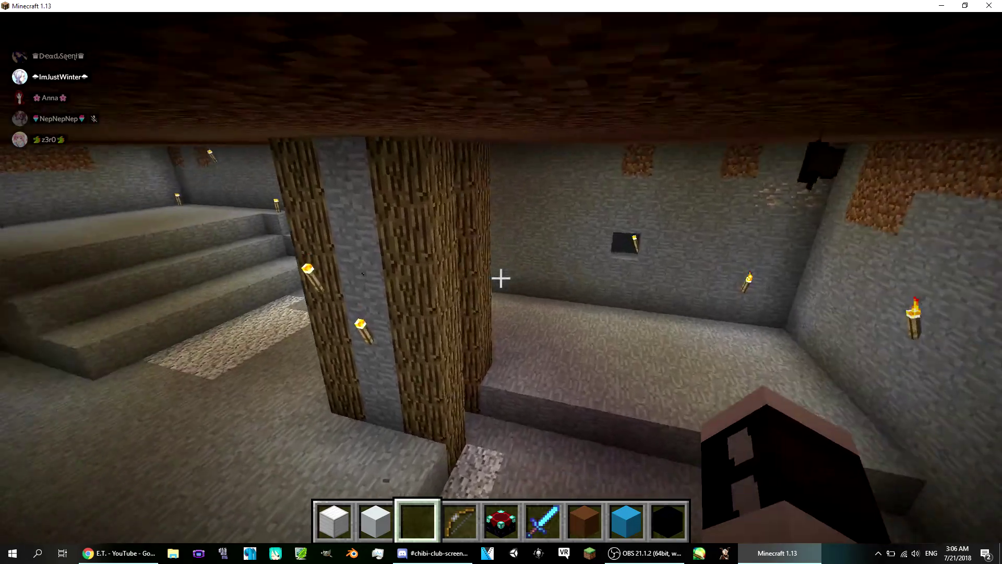
key(w)
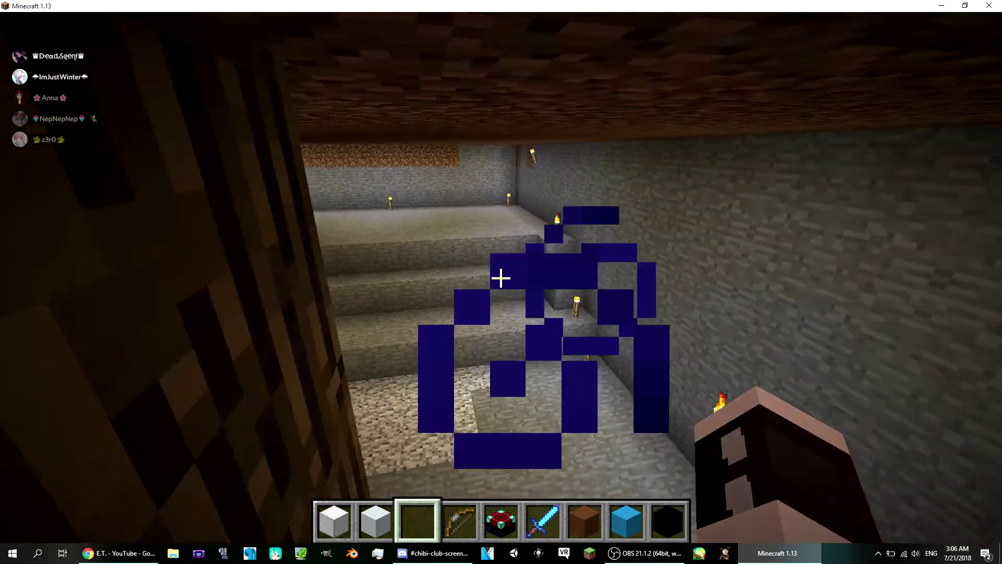
key(w)
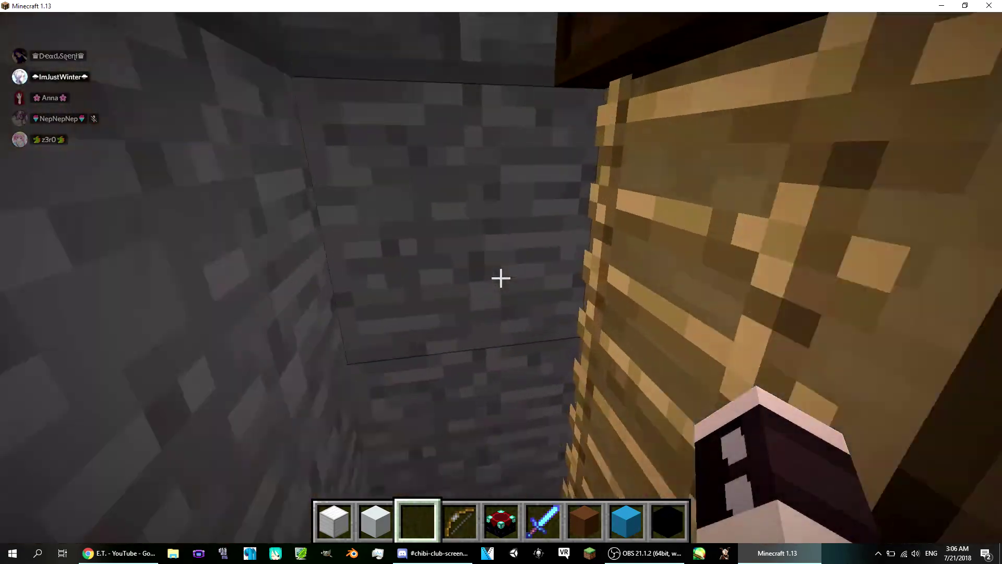
key(w)
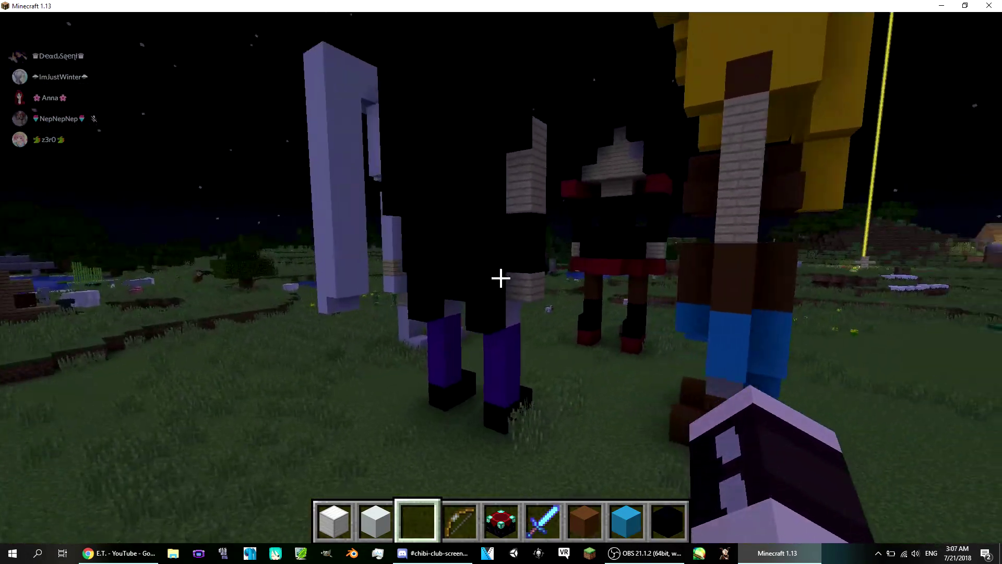
Walk past the giant statues to the enchanting table inside the bookshelf ring.
key(w)
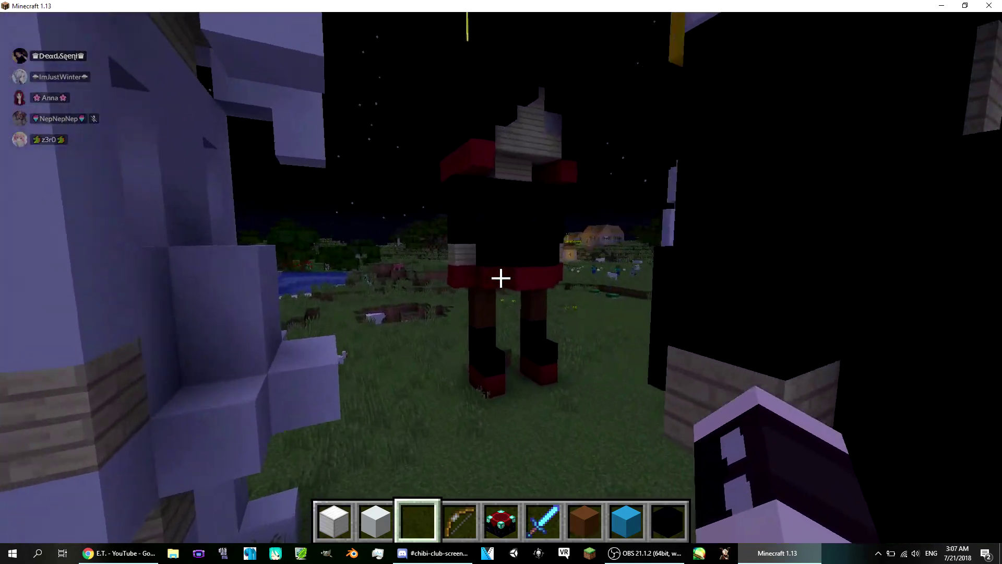
key(w)
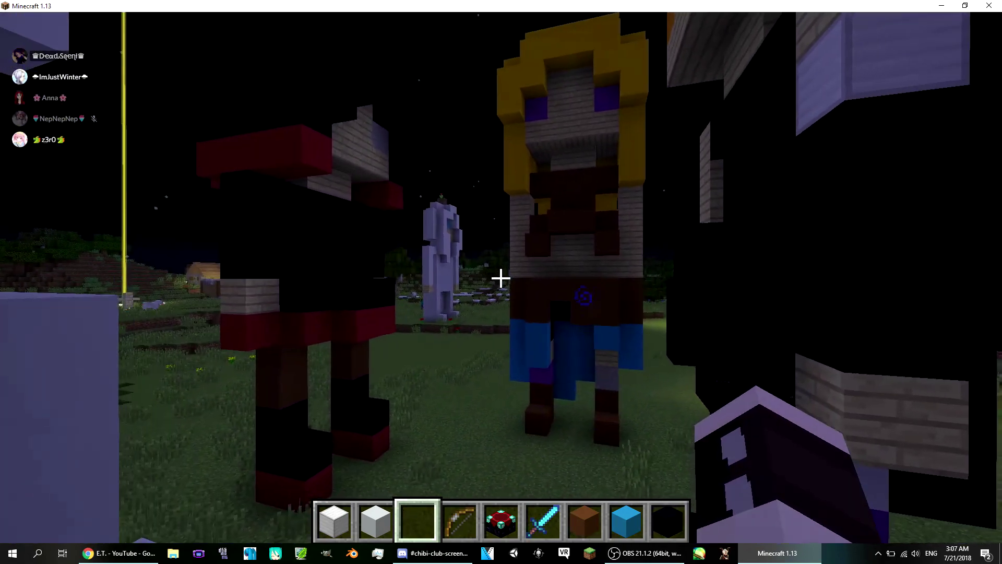
key(w)
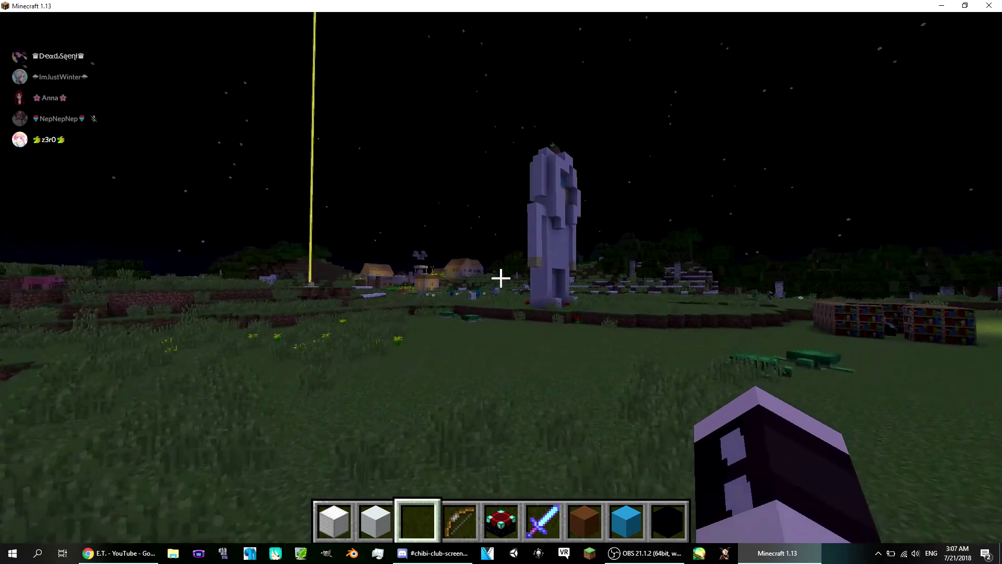
key(w)
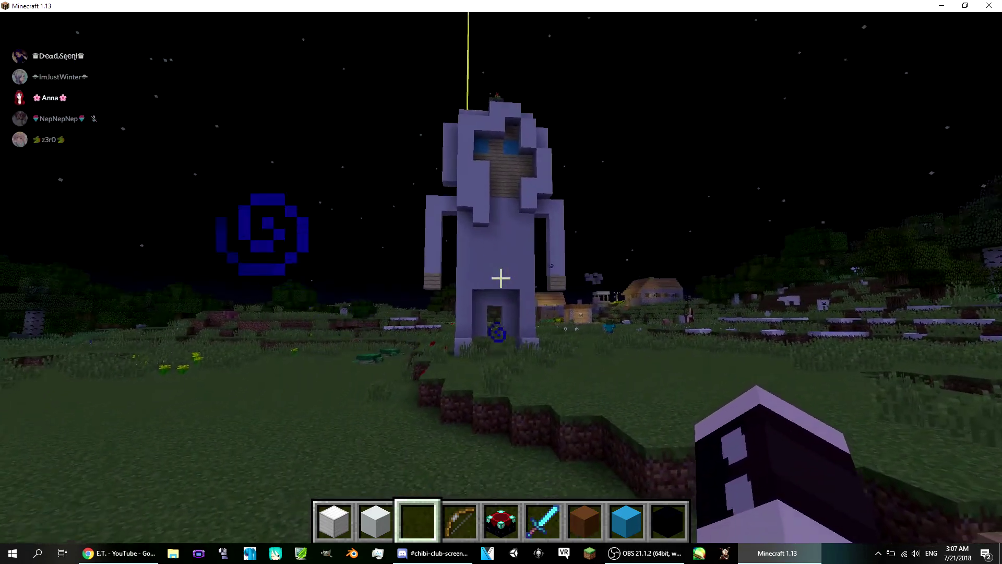
key(w)
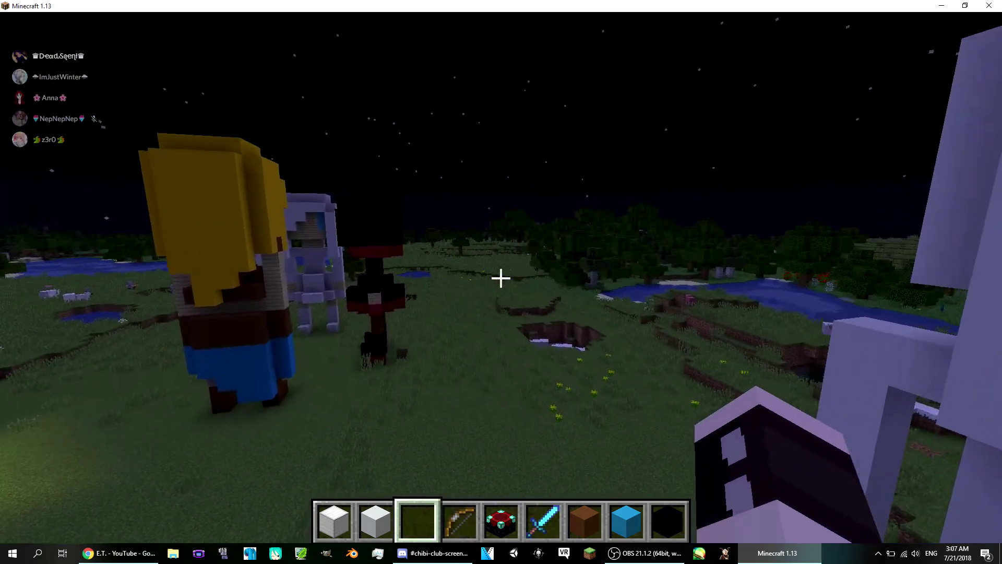
key(w)
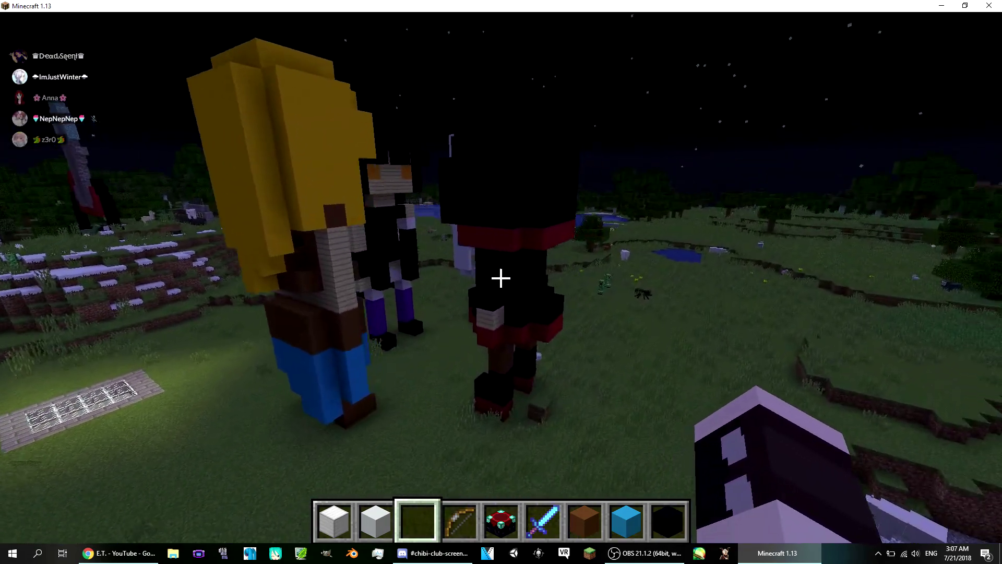
scroll(501, 277, down, 1)
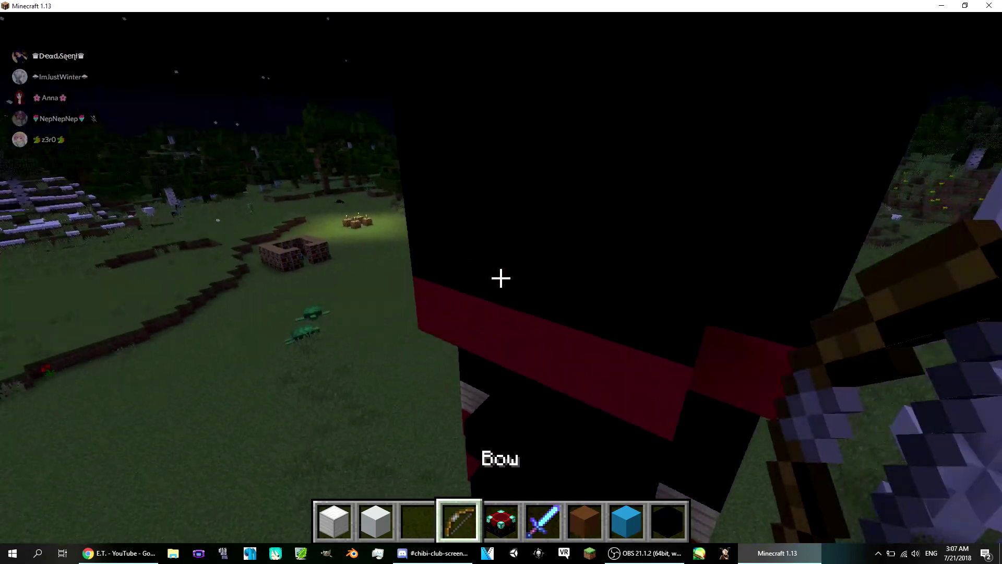
key(w)
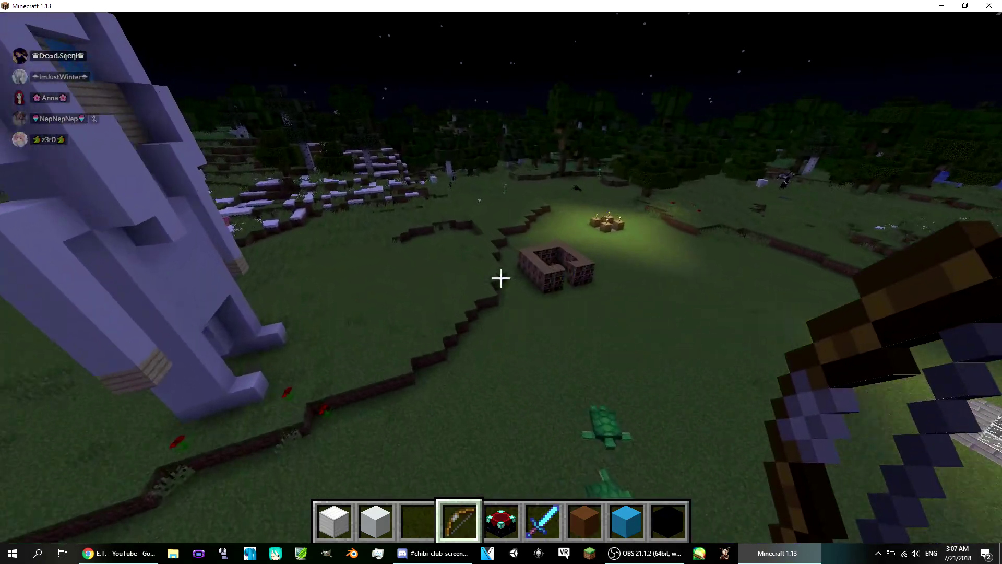
key(w)
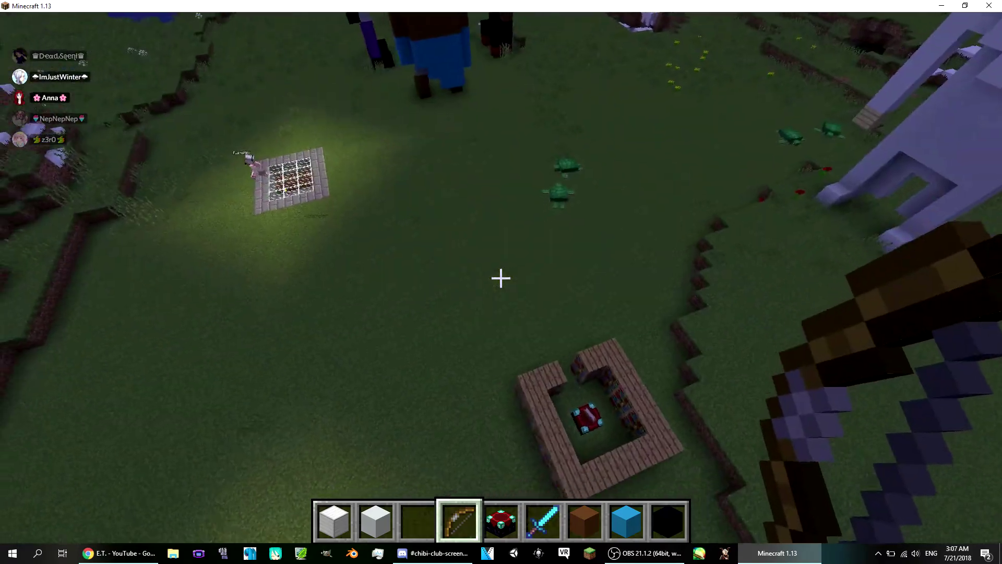
key(w)
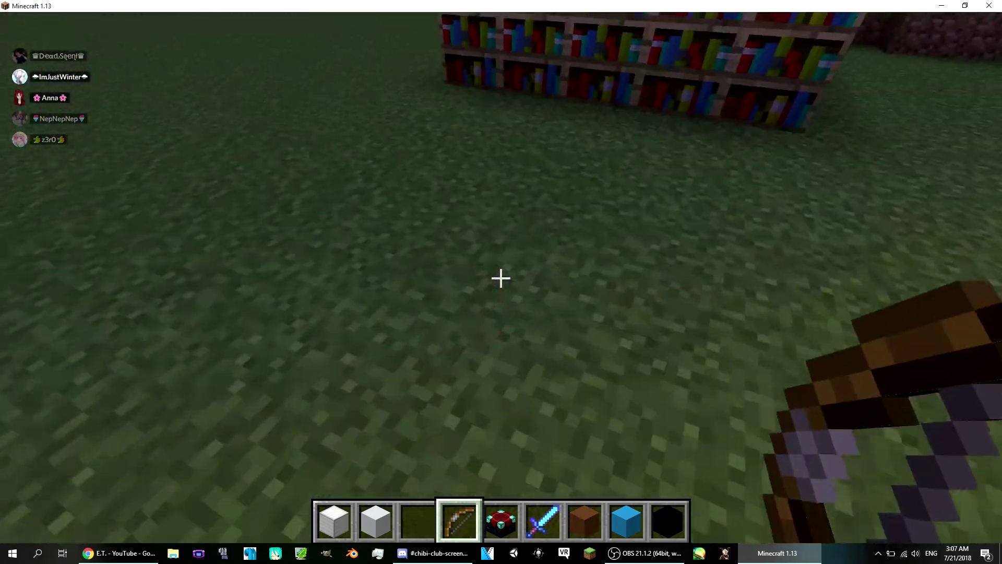
key(w)
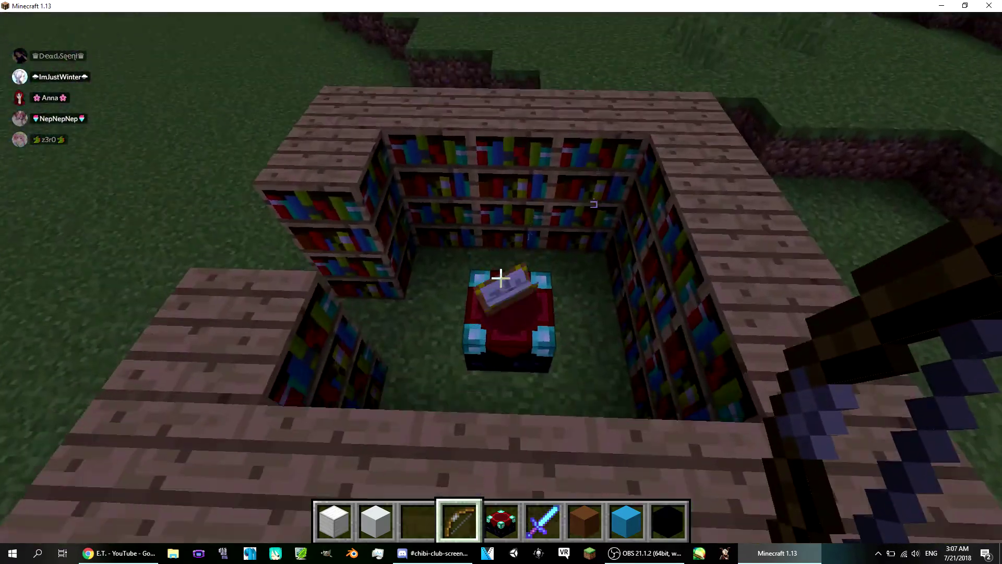
At the enchanting table, enchant a first plain bow with the top option and store it.
right_click(502, 277)
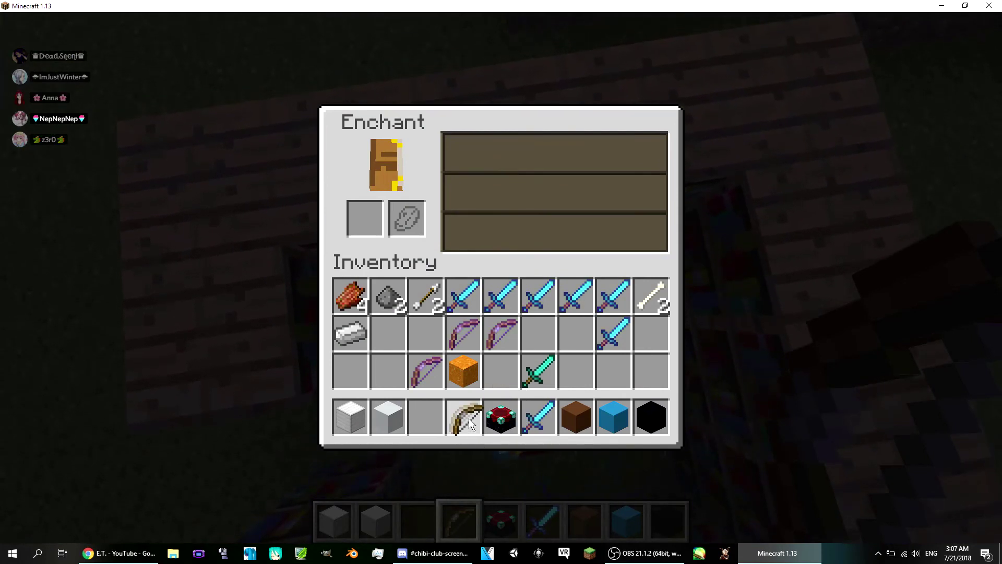
click(354, 230)
click(566, 231)
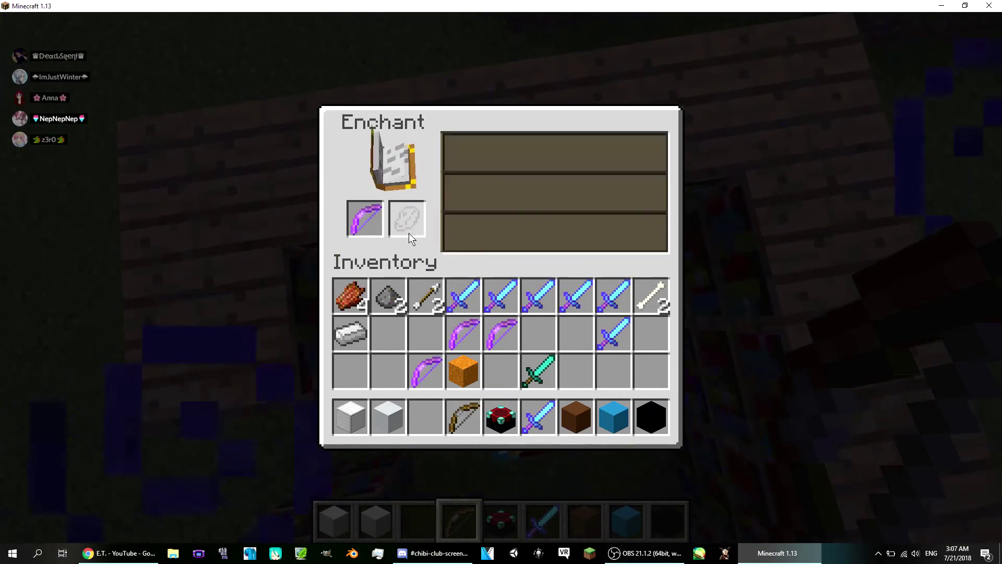
click(362, 222)
click(389, 372)
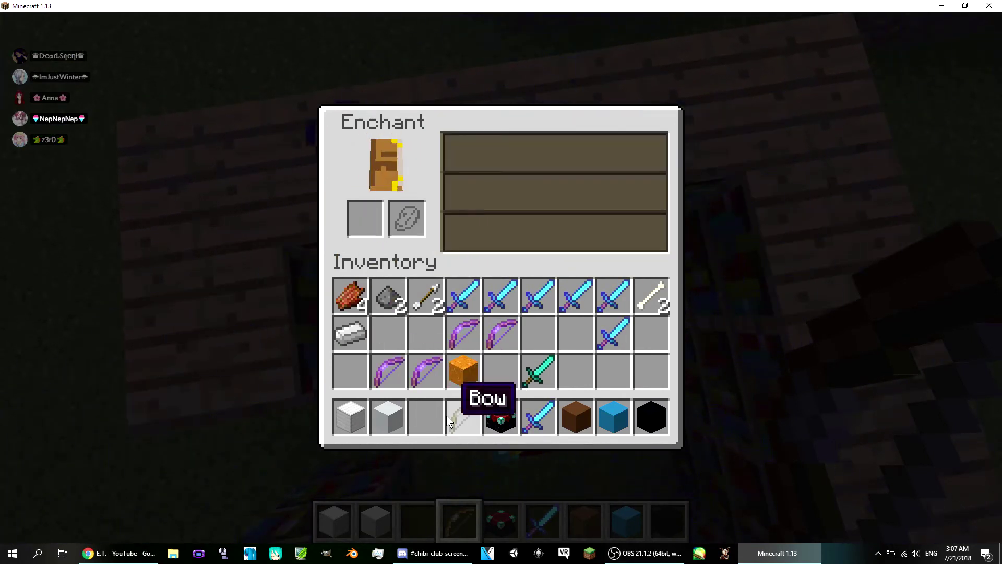
Enchant and store two more bows: Power III, Unbreaking III and Power IV, Flame.
middle_click(463, 416)
click(356, 222)
click(510, 244)
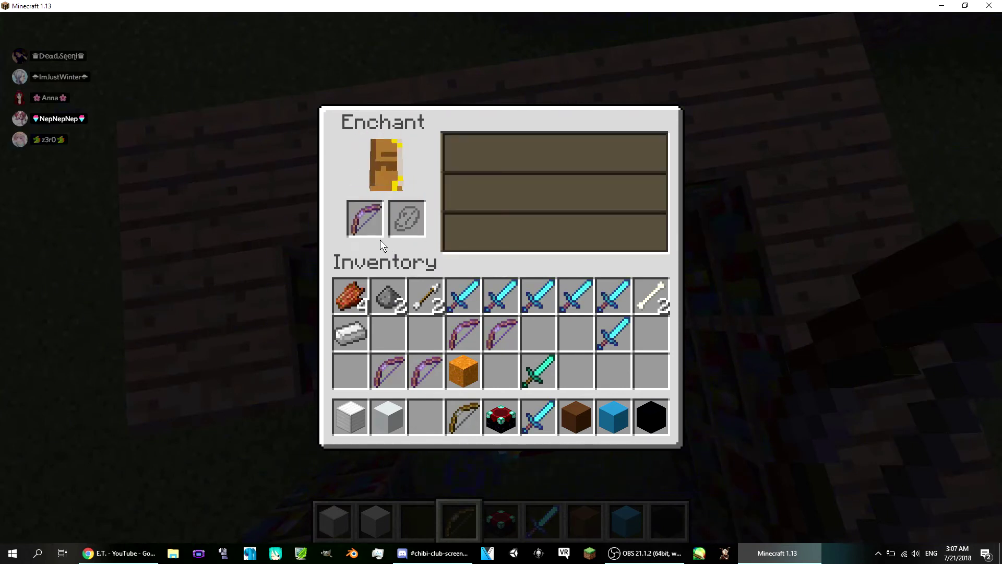
click(366, 229)
click(363, 383)
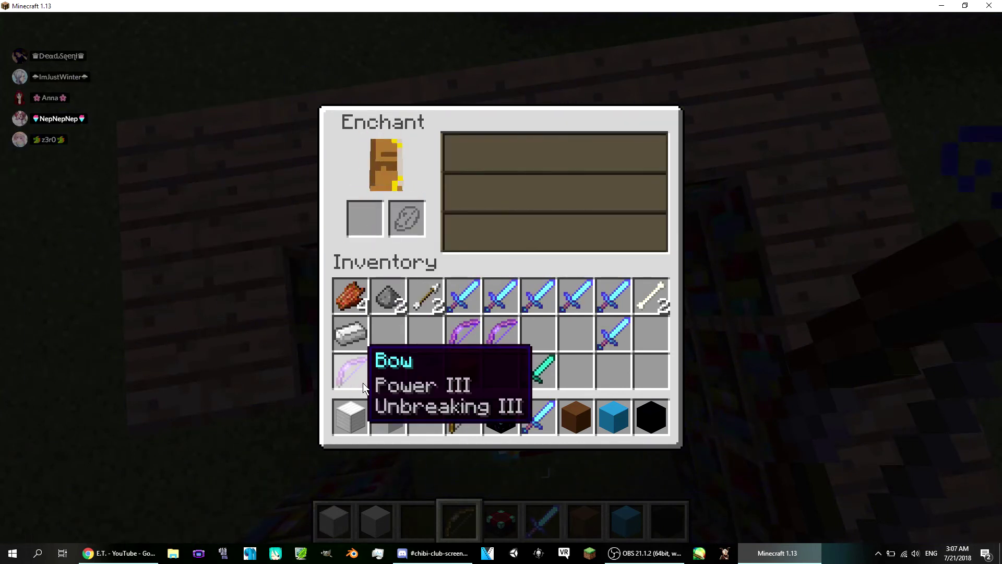
middle_click(469, 425)
click(363, 218)
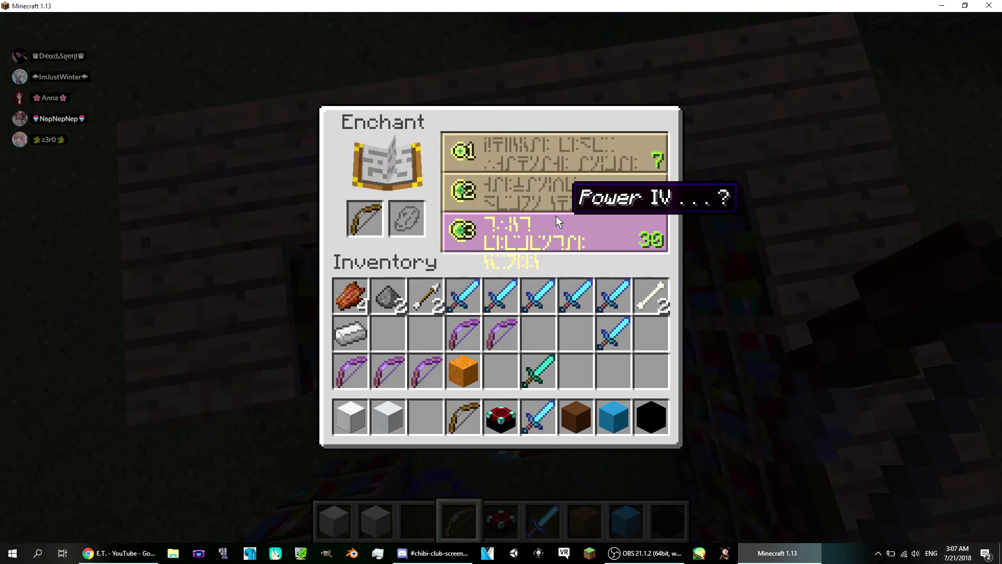
click(555, 221)
click(366, 219)
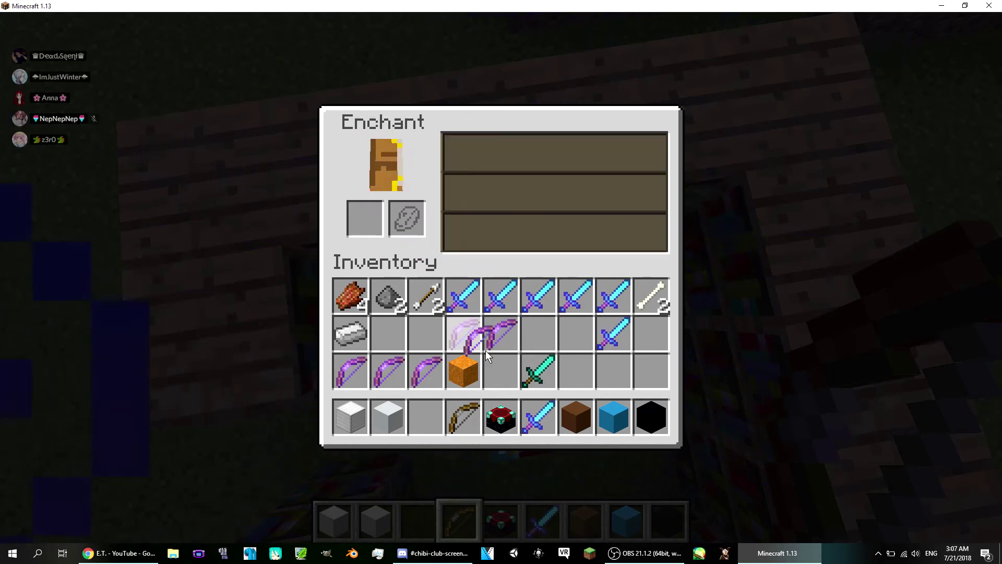
click(491, 382)
Enchant an Unbreaking III bow and an Infinity, Unbreaking III bow.
middle_click(464, 420)
click(360, 212)
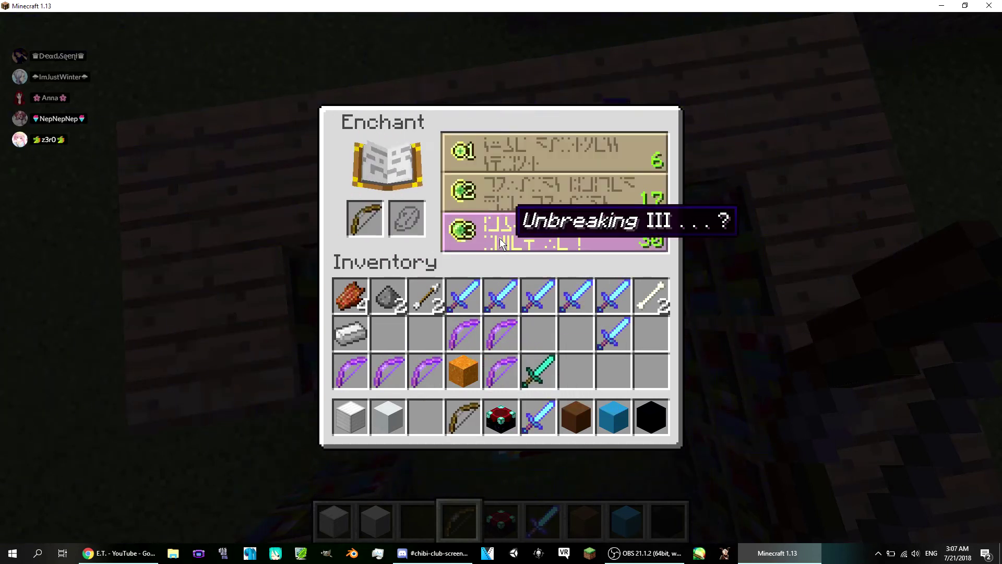
click(499, 238)
click(368, 236)
click(416, 333)
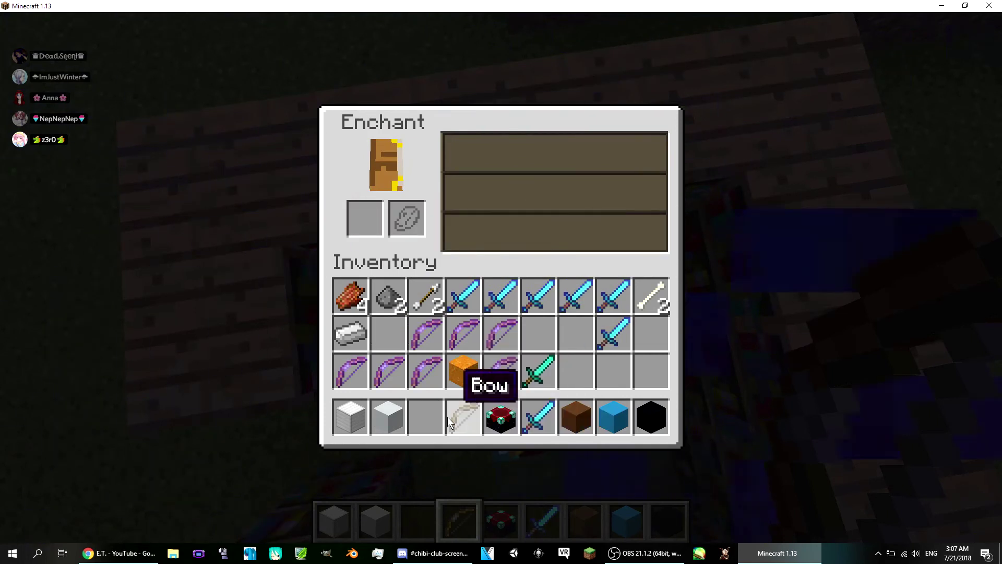
click(365, 219)
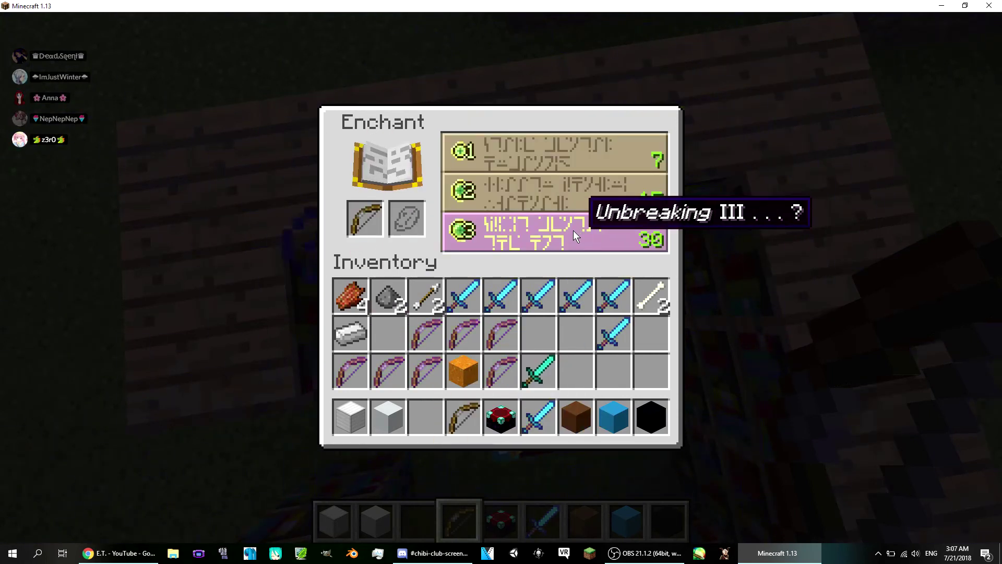
click(573, 230)
click(353, 225)
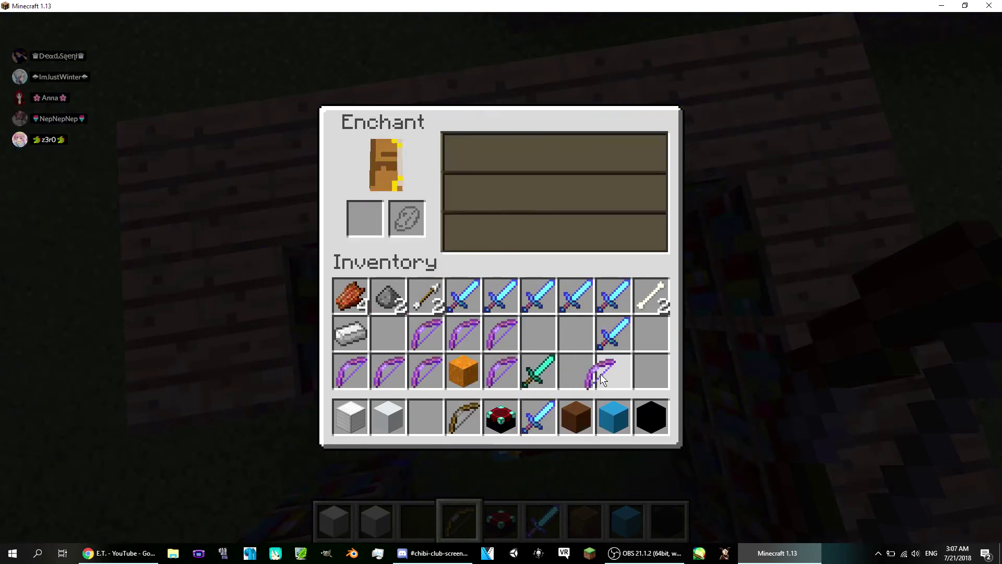
Leave the enchanting ring and walk across the snowy meadow toward the anvils by the water.
key(Escape)
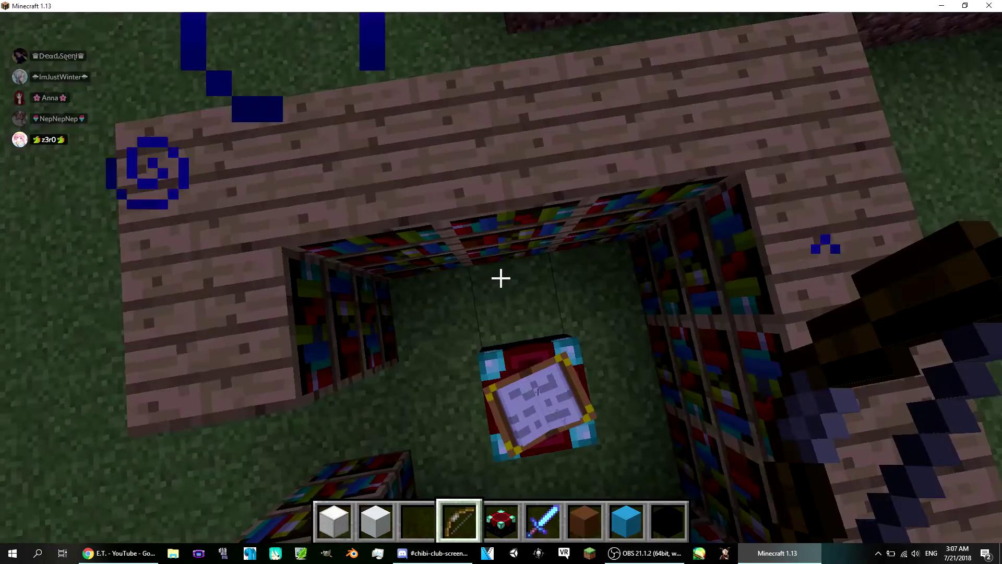
key(w)
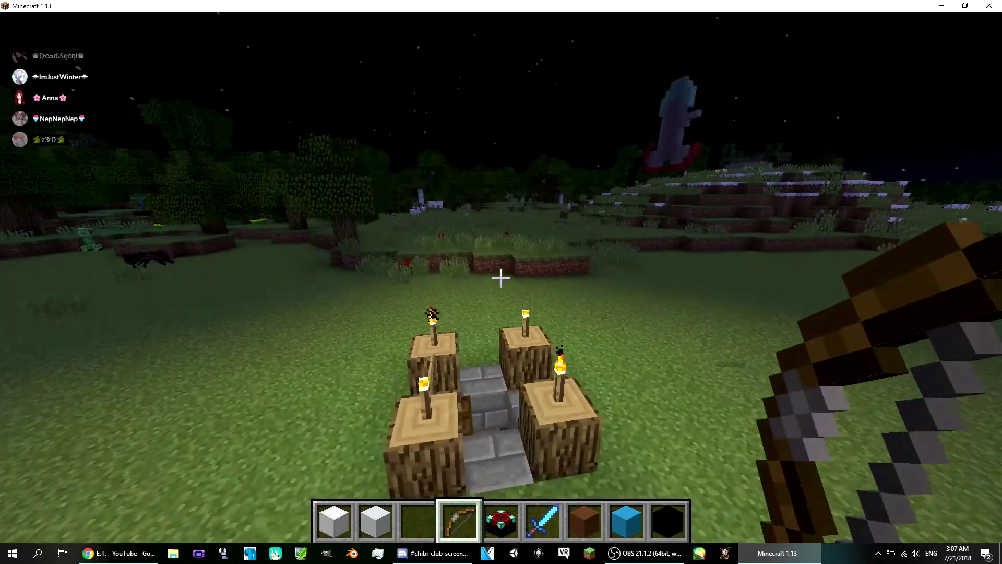
key(w)
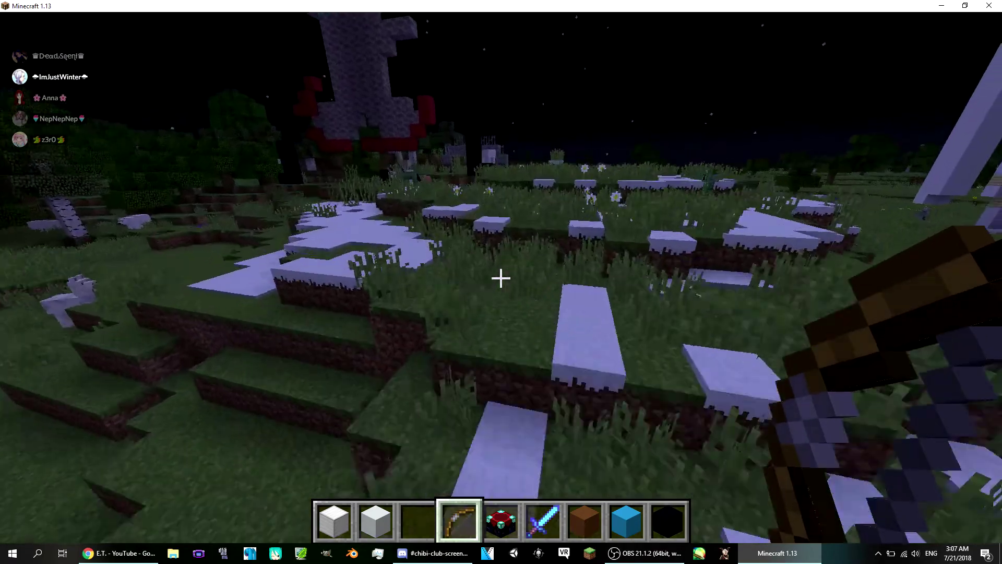
key(w)
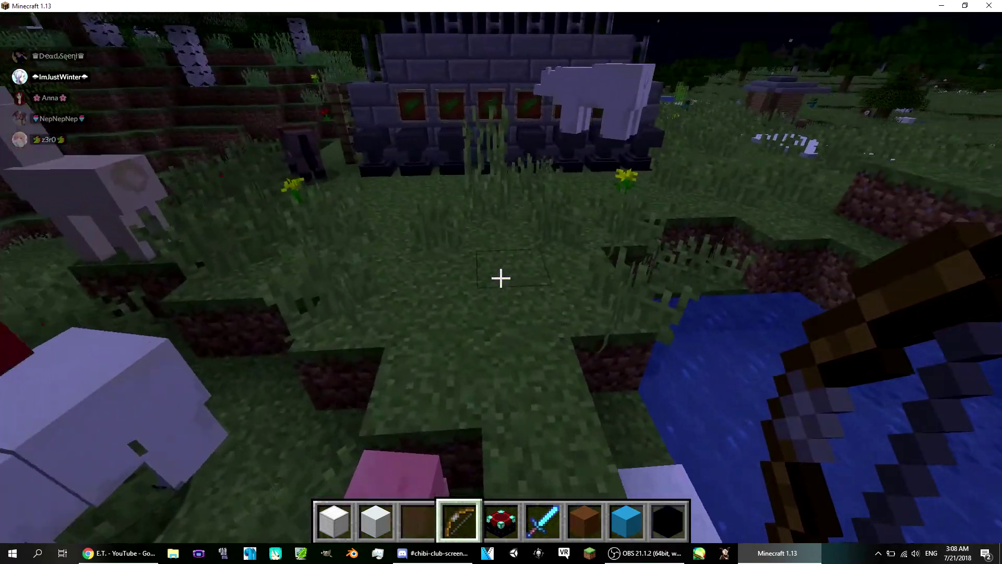
Put two enchanted bows into the anvil to combine them.
right_click(501, 278)
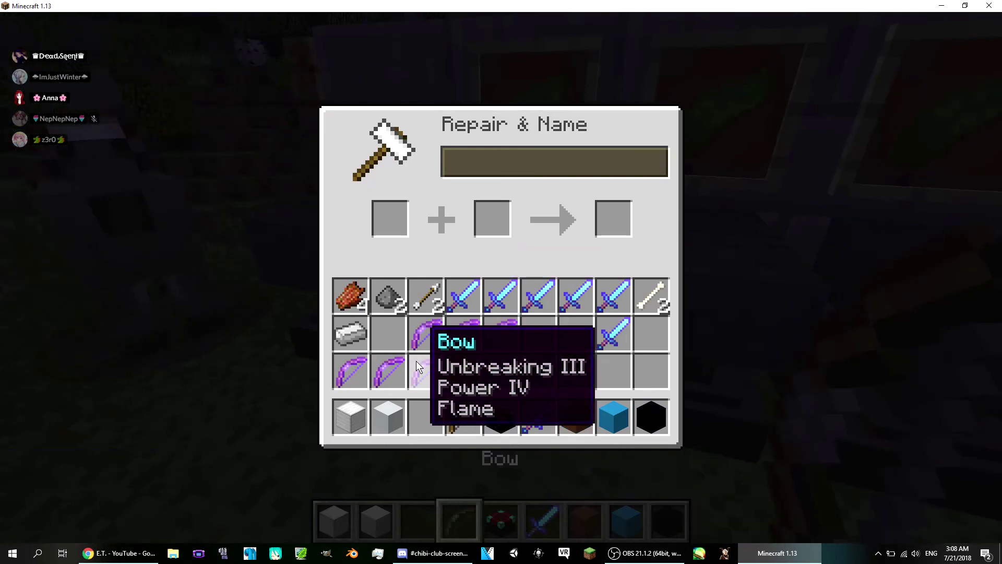
click(429, 371)
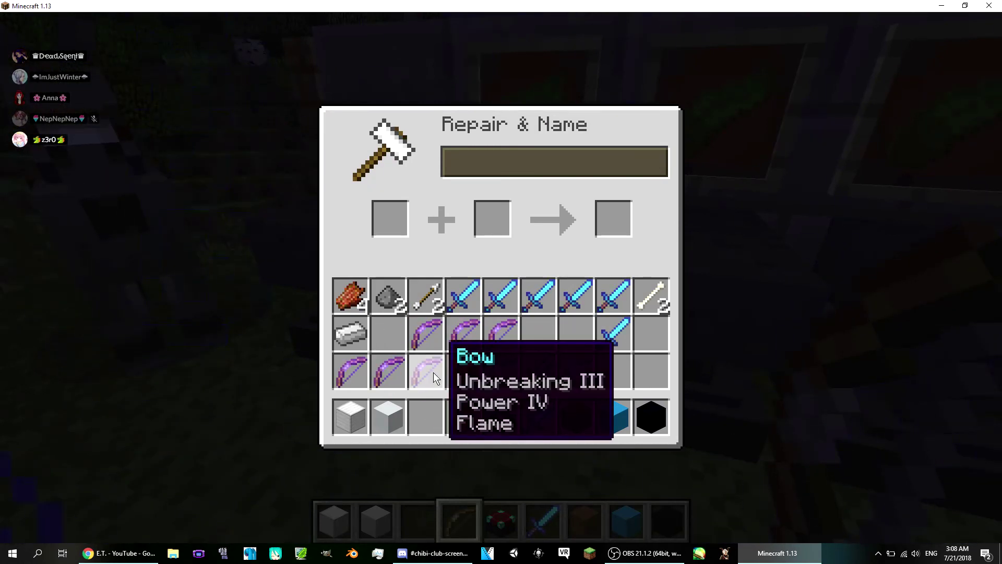
shift+click(433, 372)
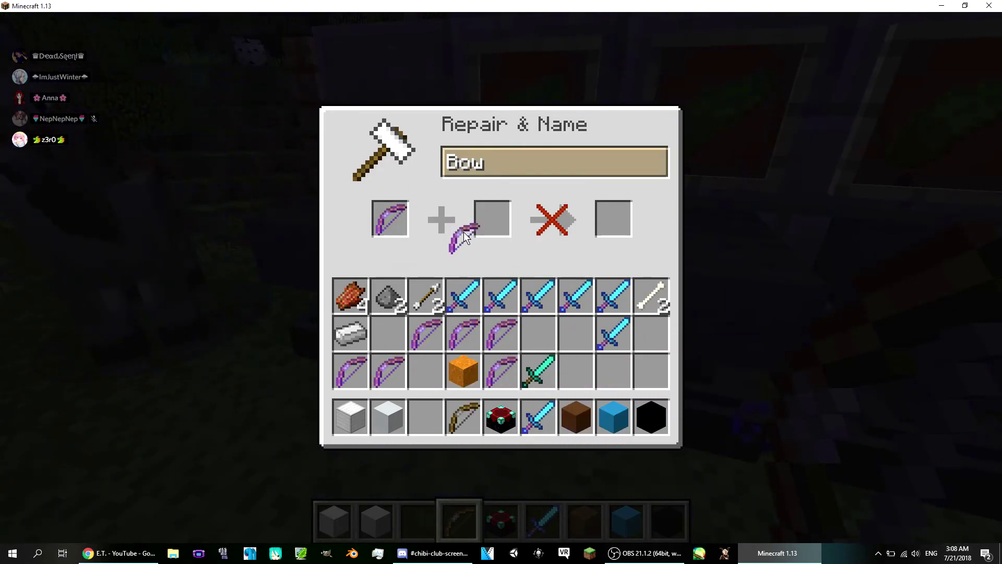
click(482, 218)
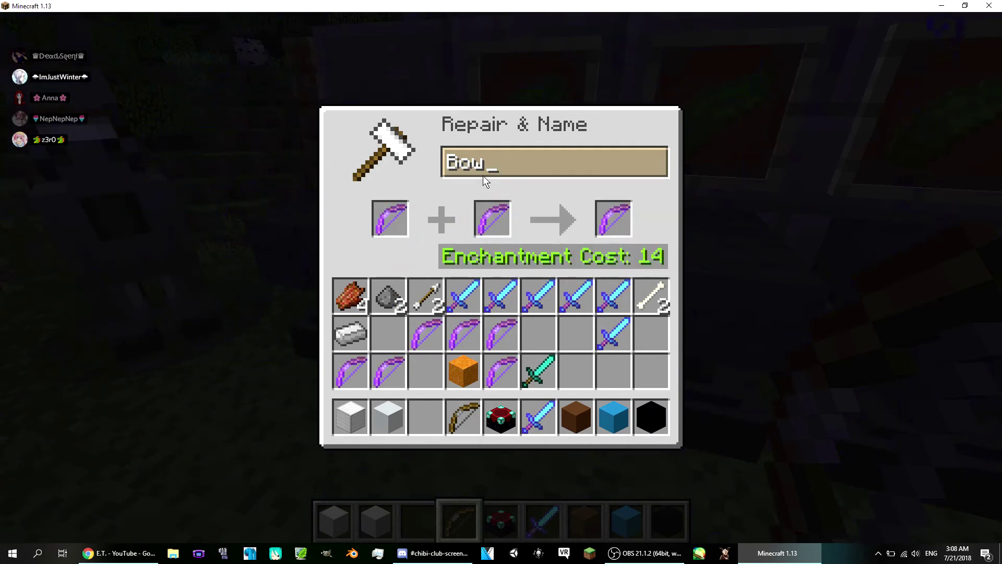
Name the combined bow 'Greater Bow' and place it in the hotbar.
key(BackSpace)
key(BackSpace)
key(BackSpace)
text(Gre)
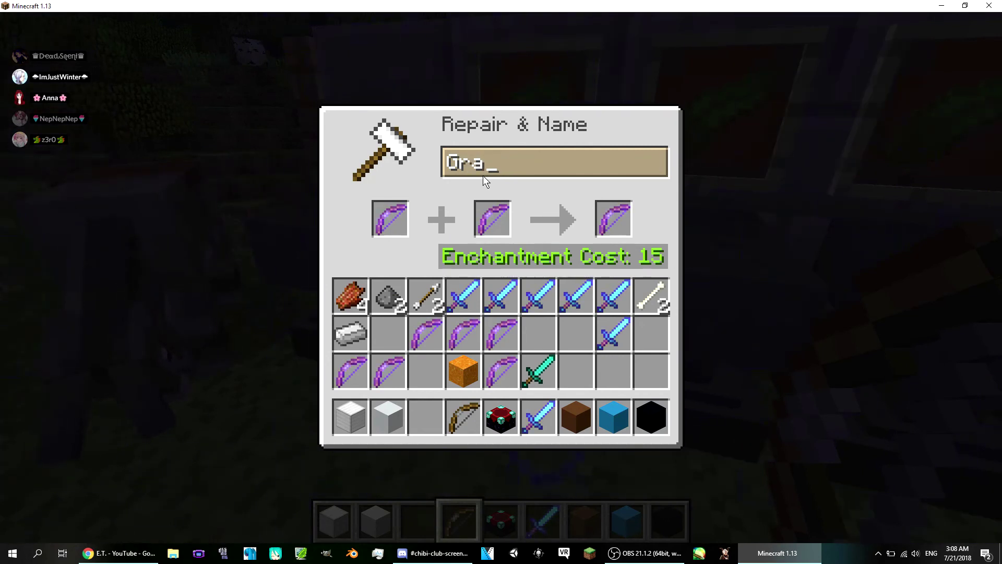
text(ateer)
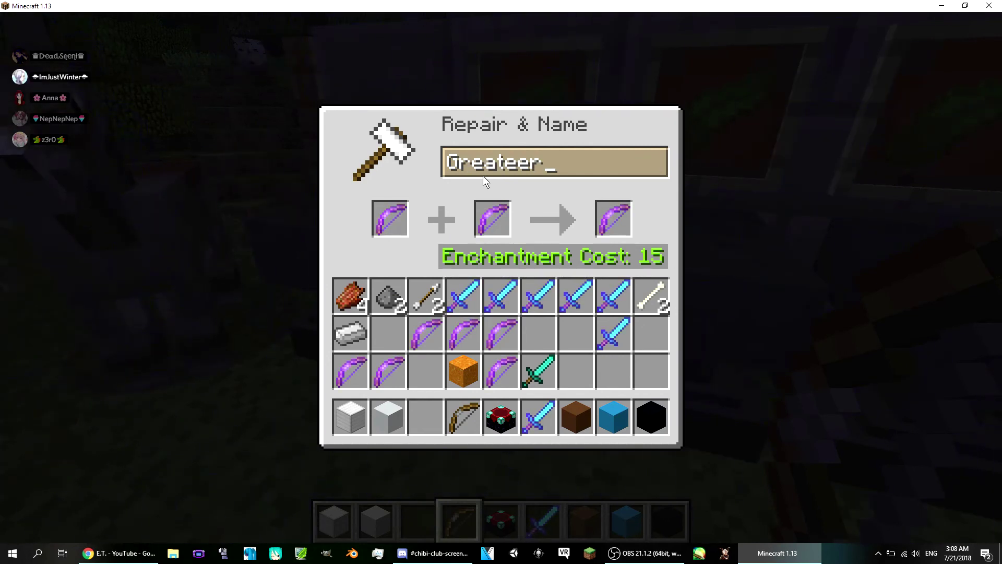
key(BackSpace)
key(BackSpace)
text(r Bp)
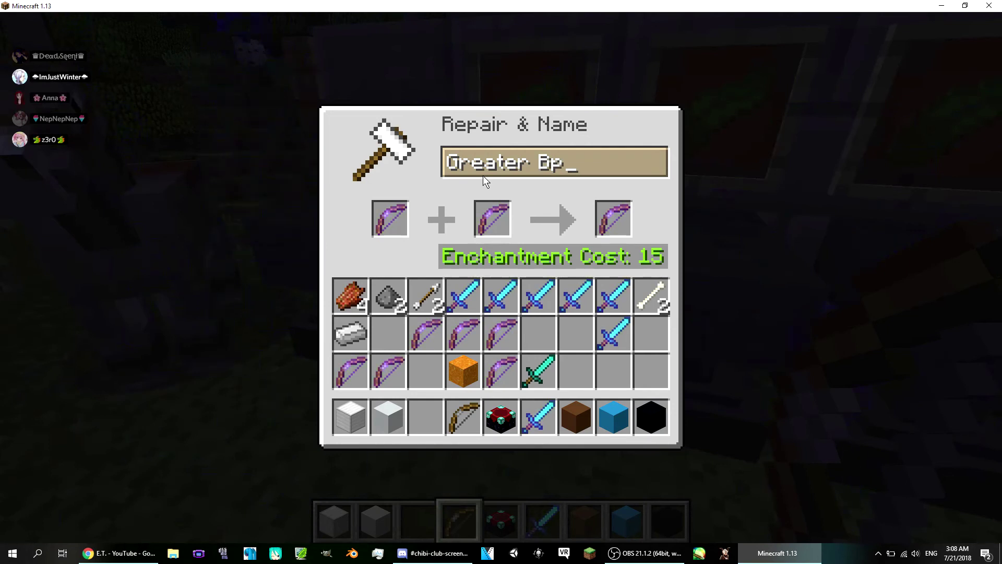
key(BackSpace)
text(oe)
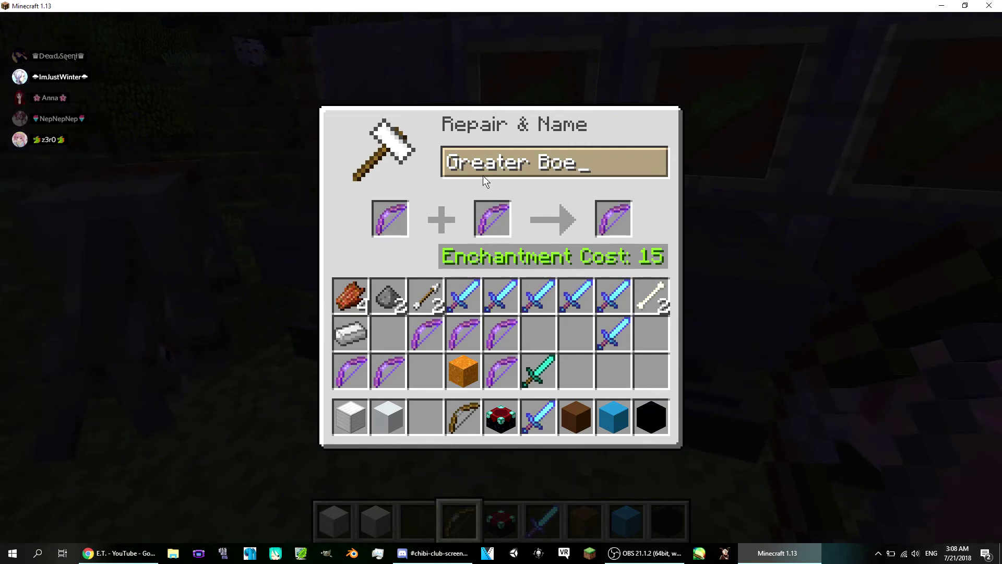
key(BackSpace)
text(w)
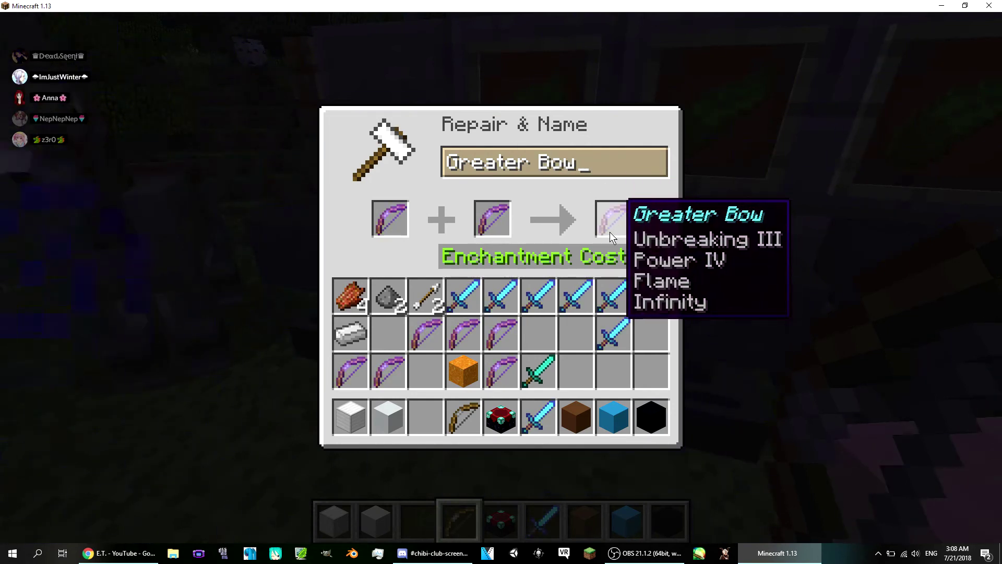
click(612, 229)
click(451, 423)
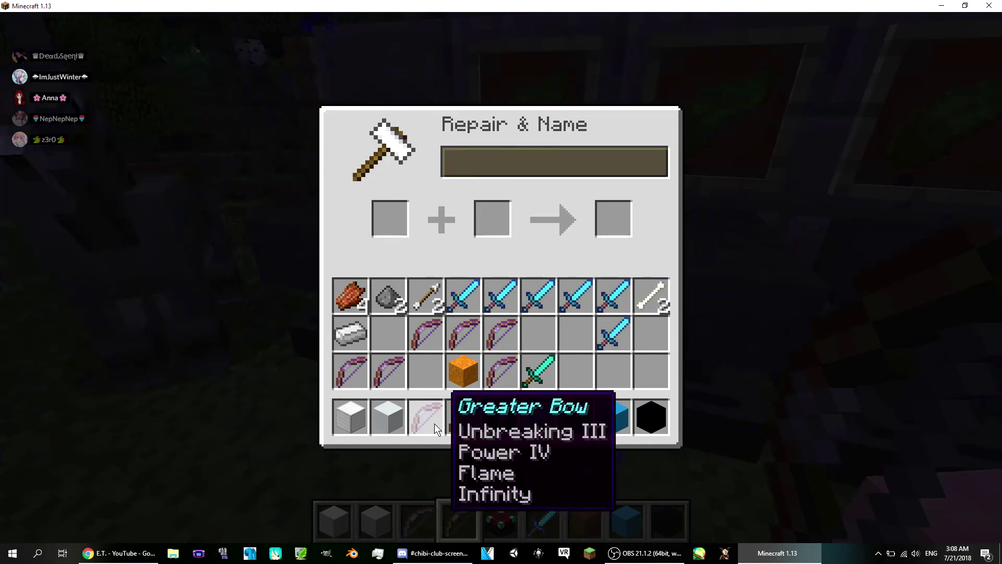
Leave the anvil and hold the Greater Bow.
key(Escape)
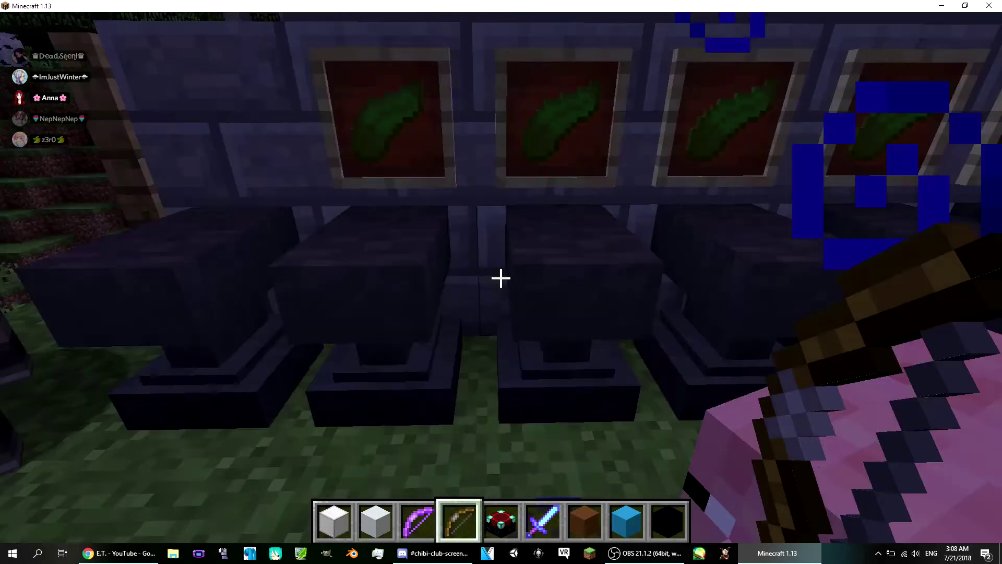
key(2)
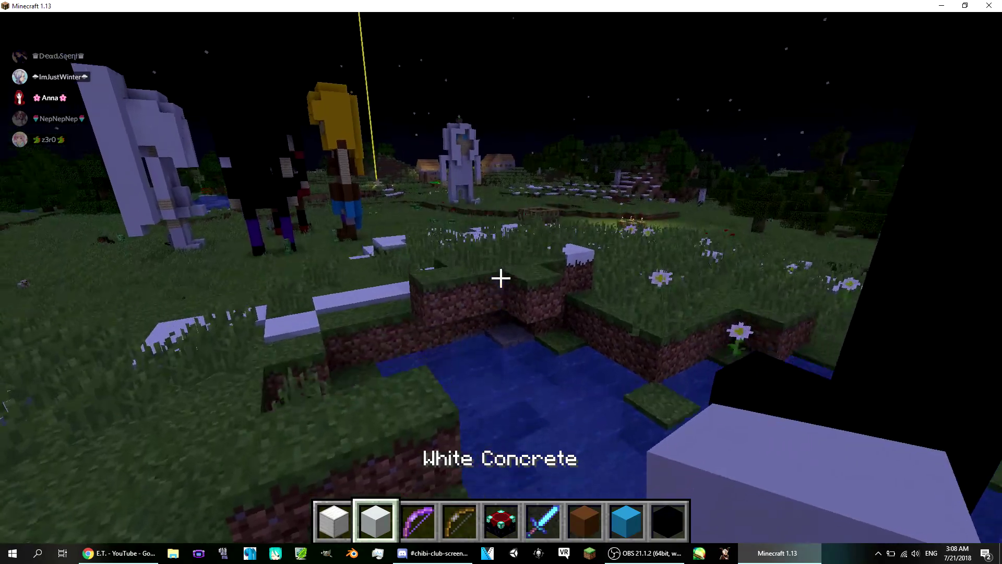
key(3)
Drop down the log shaft, board the boat beside the other player, and hide the HUD.
key(w)
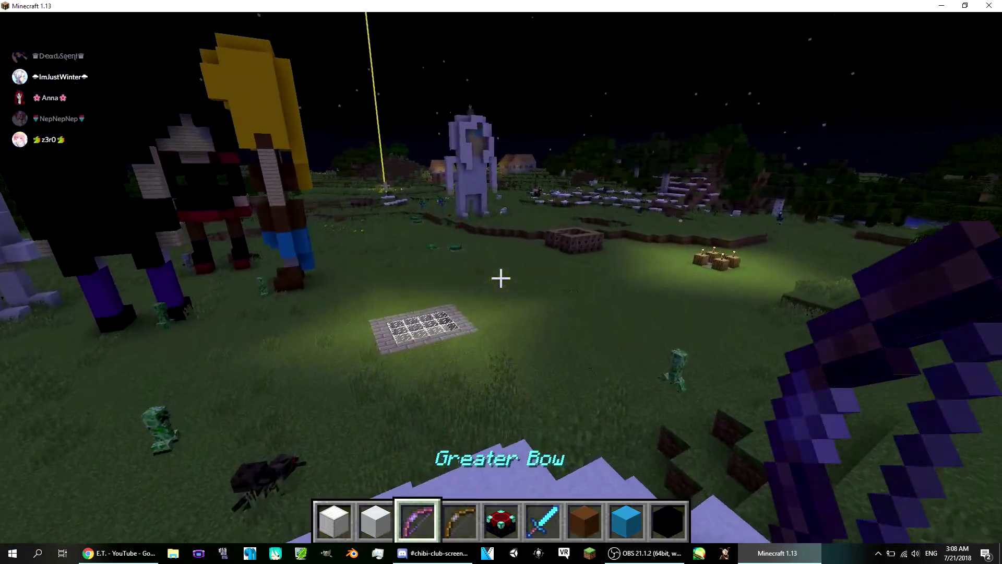
key(w)
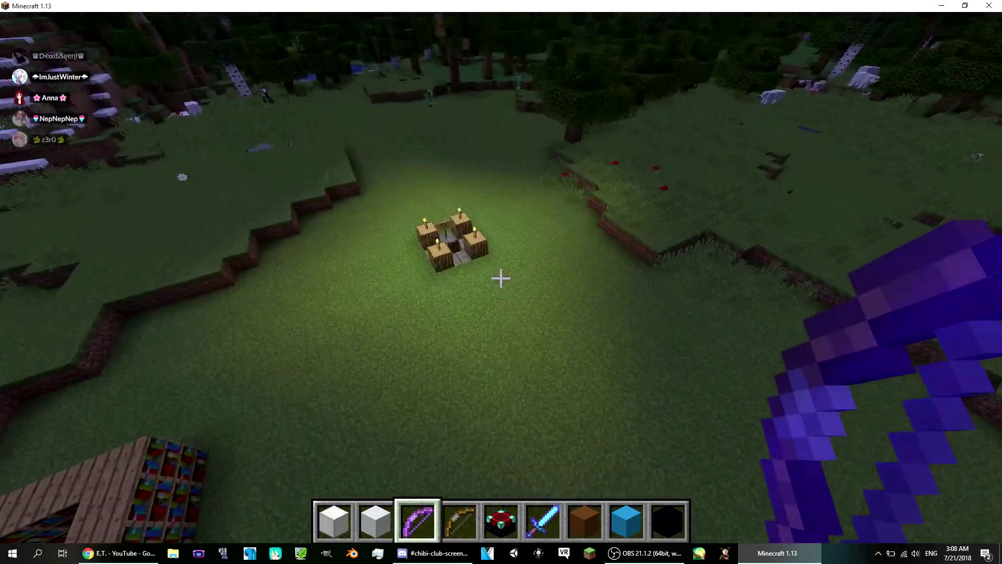
key(w)
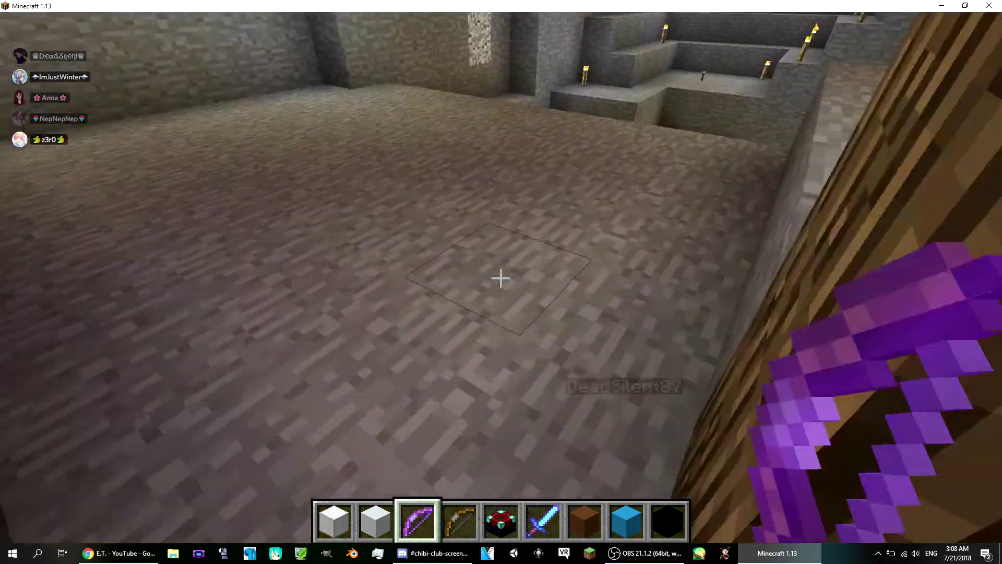
key(w)
key(w)
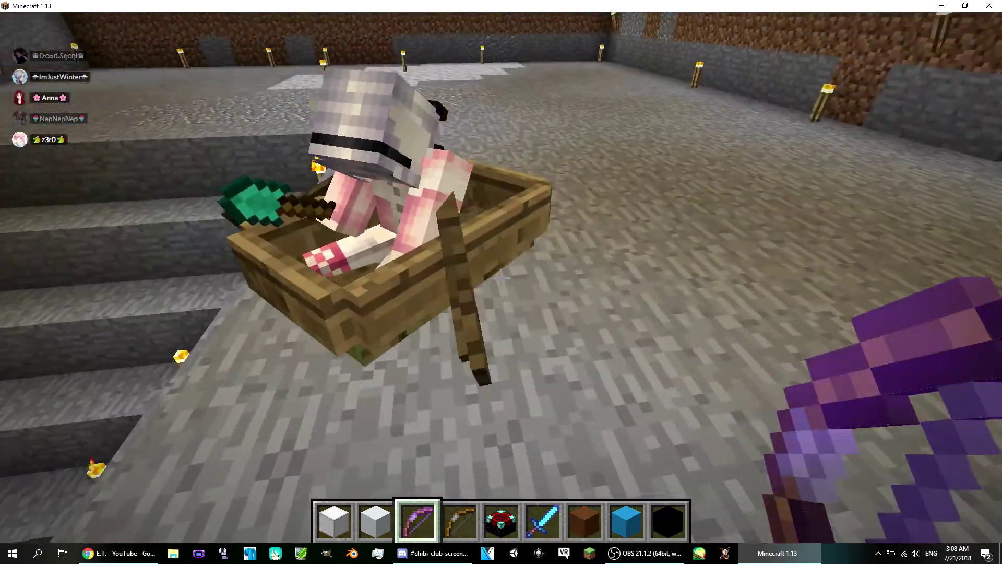
right_click(501, 283)
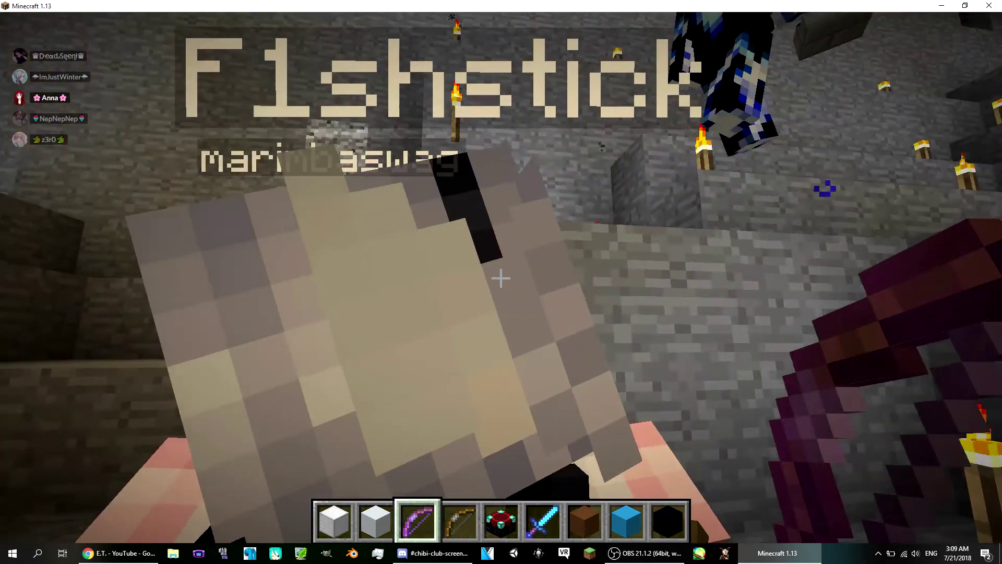
key(F1)
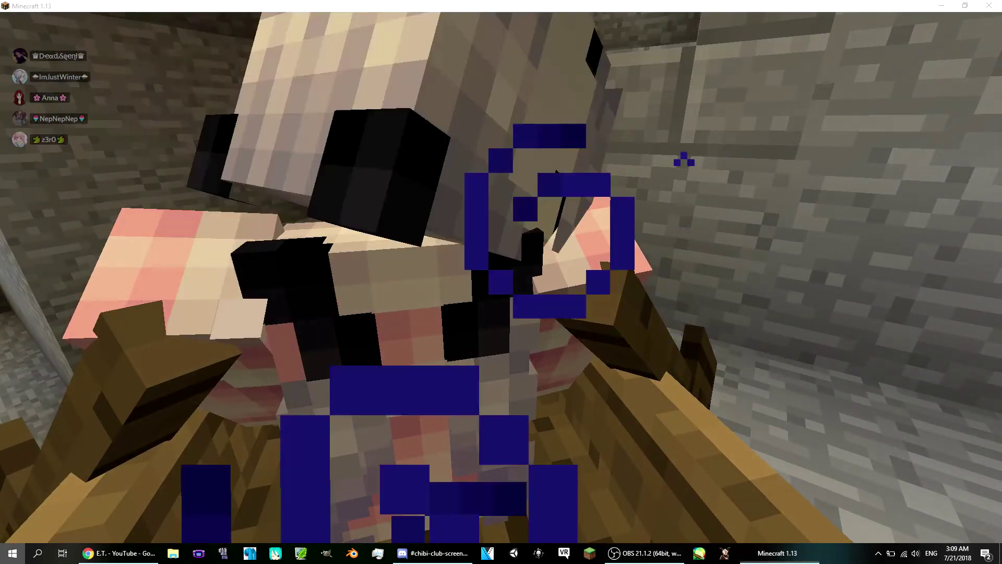
Switch to Discord's chibi-club-screens channel and open the upload picker on the Minecraft screenshots folder.
key(super)
click(438, 553)
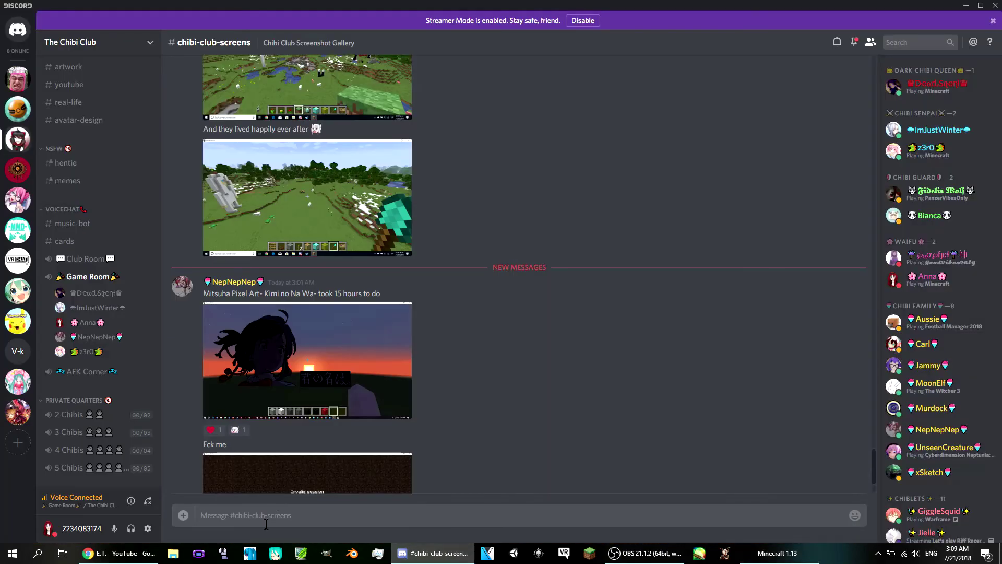
scroll(298, 462, down, 2)
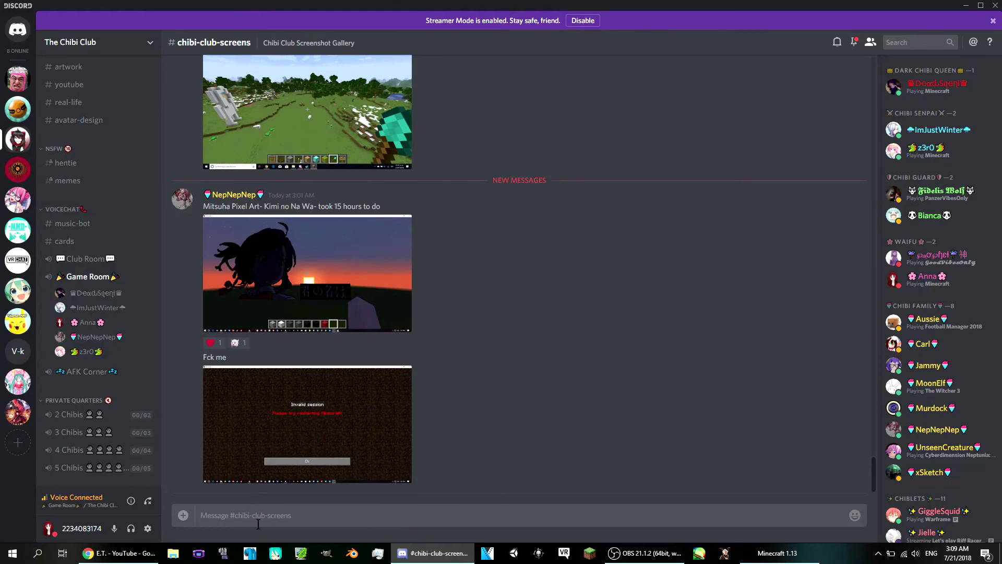
click(183, 515)
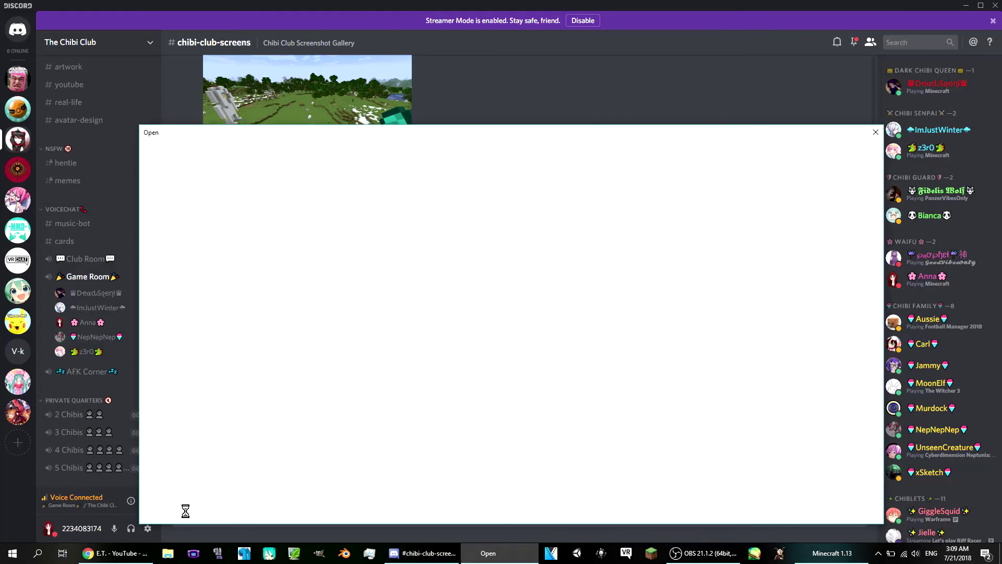
scroll(470, 361, down, 2)
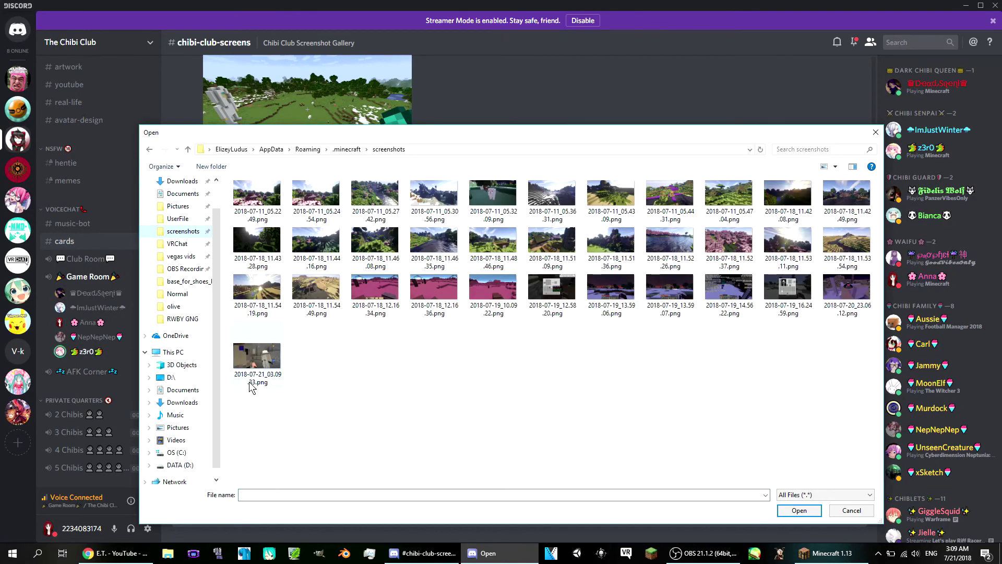
double_click(265, 373)
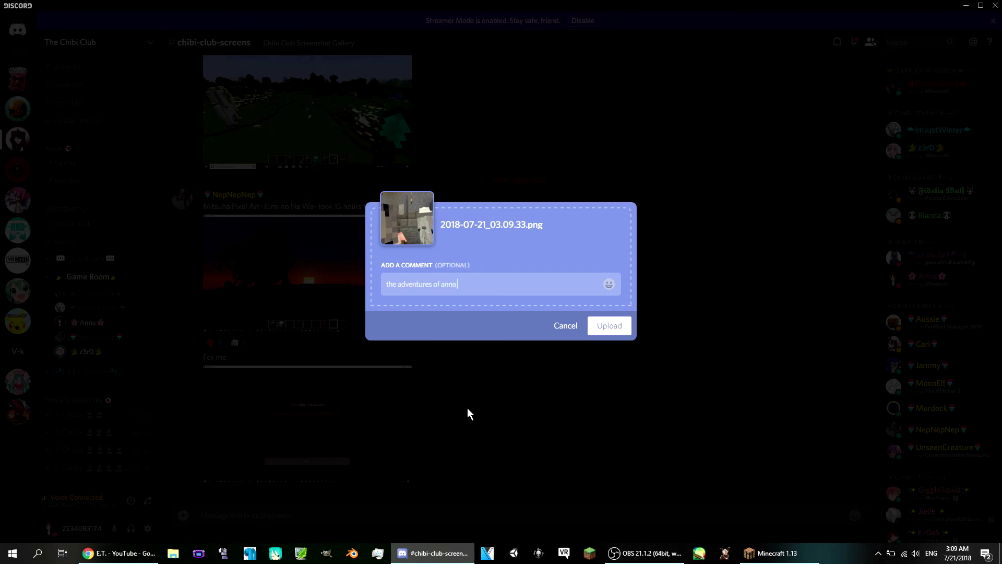
text(@)
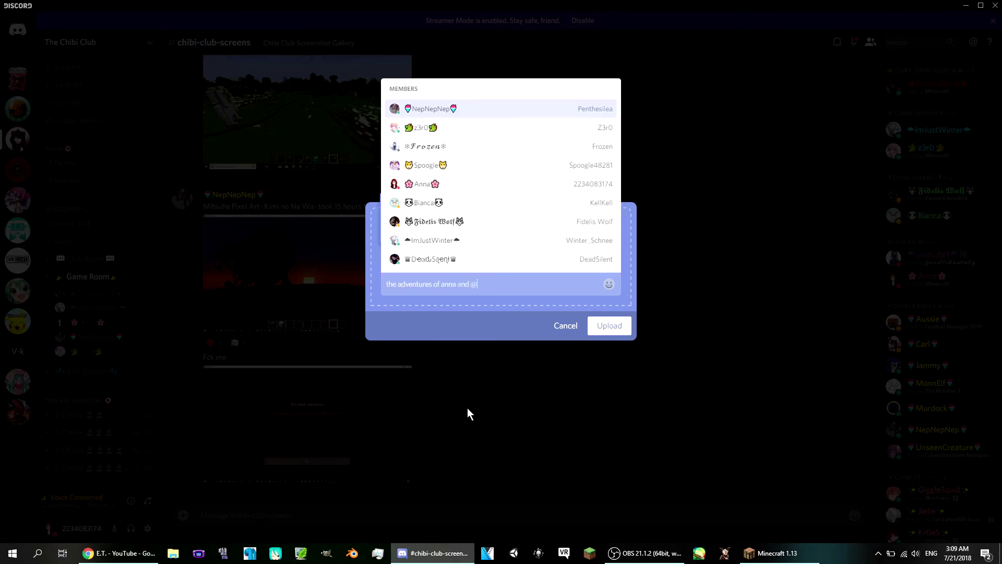
text(Sero)
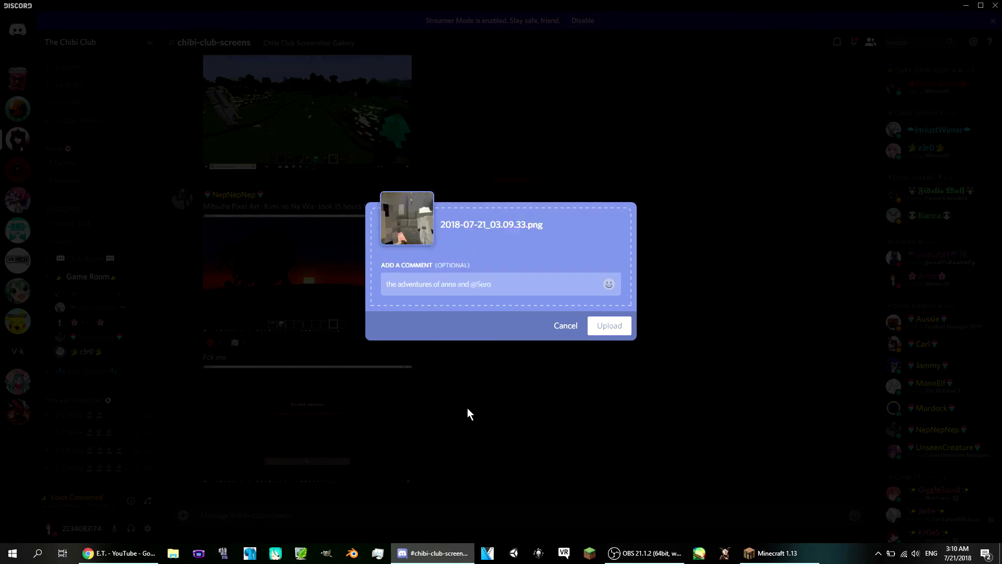
key(BackSpace)
key(BackSpace)
key(BackSpace)
key(BackSpace)
text(Z)
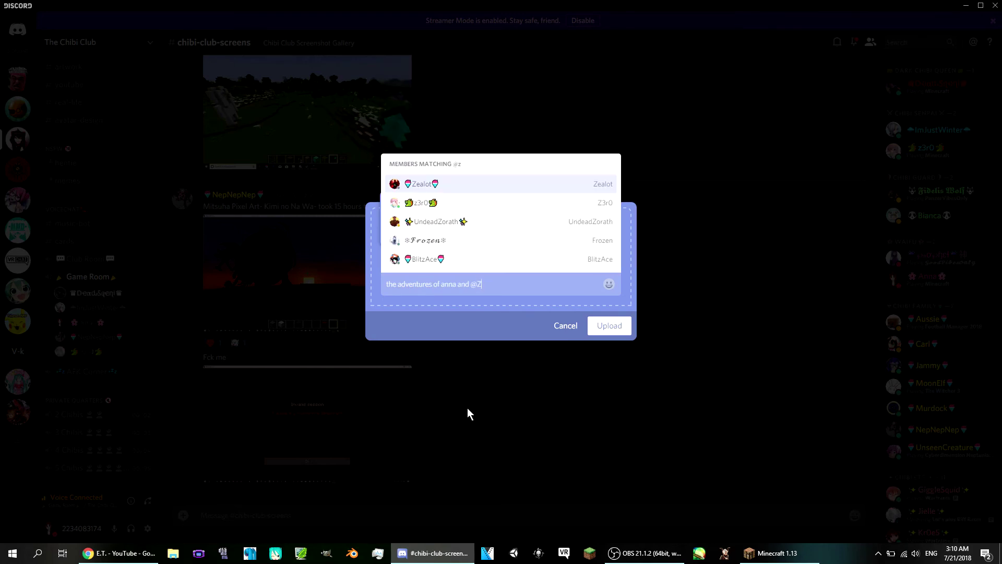
click(467, 215)
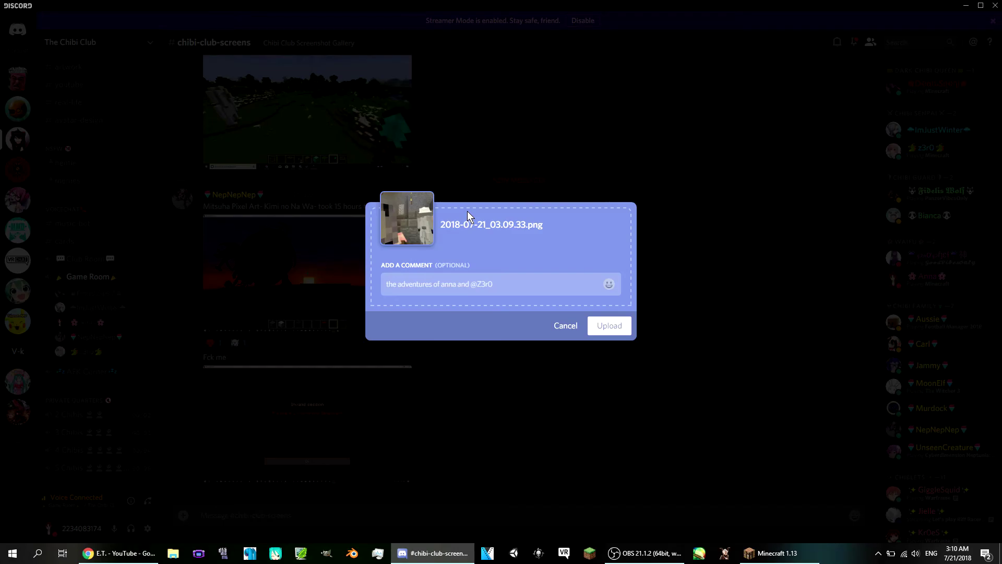
key(Return)
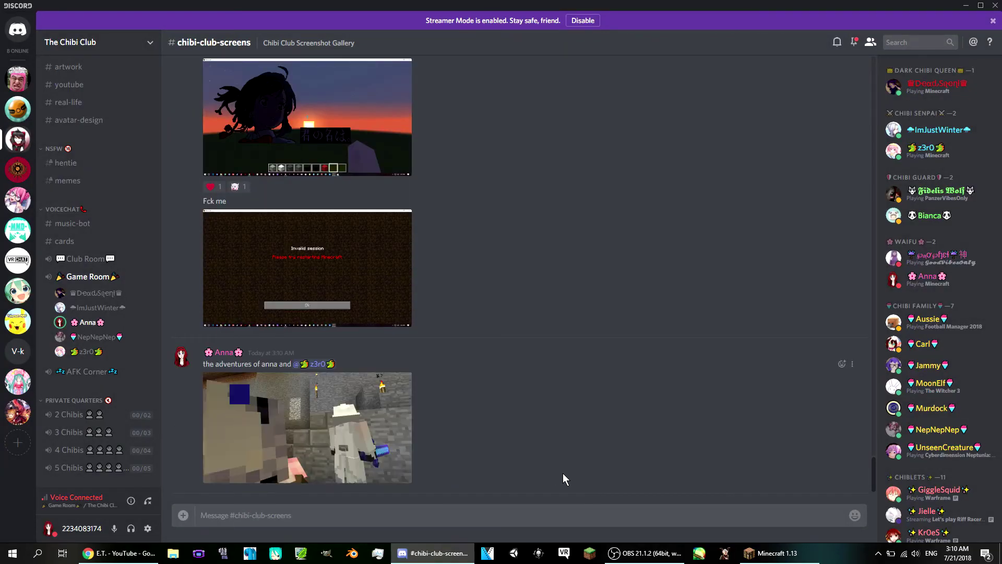
Switch back to Minecraft and choose Back to Game.
click(779, 554)
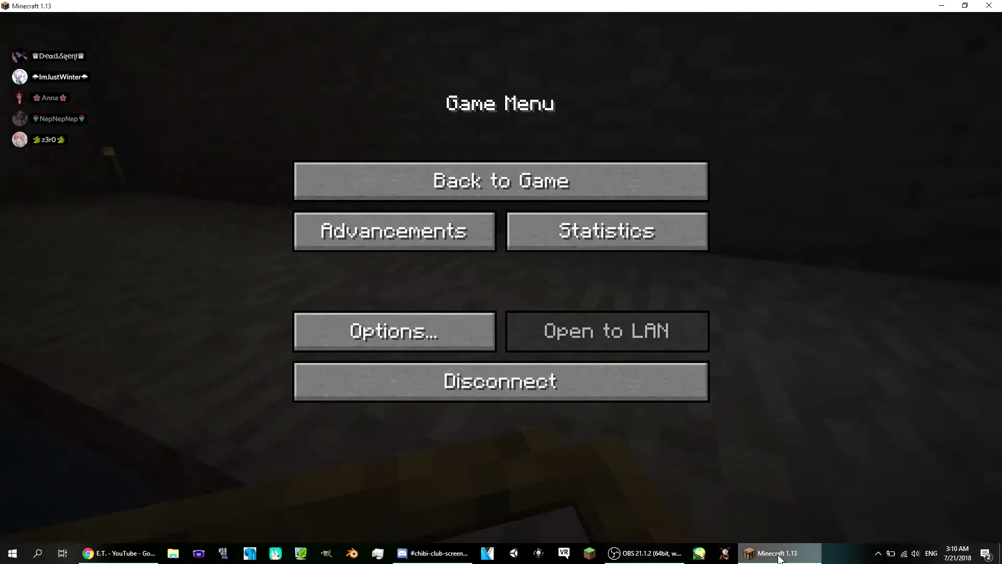
click(515, 193)
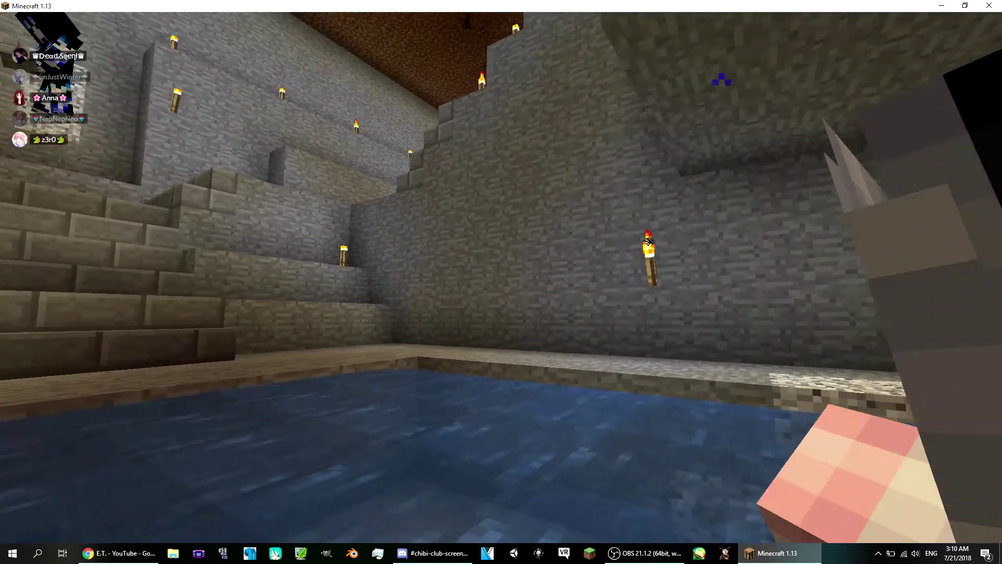
Step out of the water, board the boat, then dismount near the stone stairs.
key(w)
key(w)
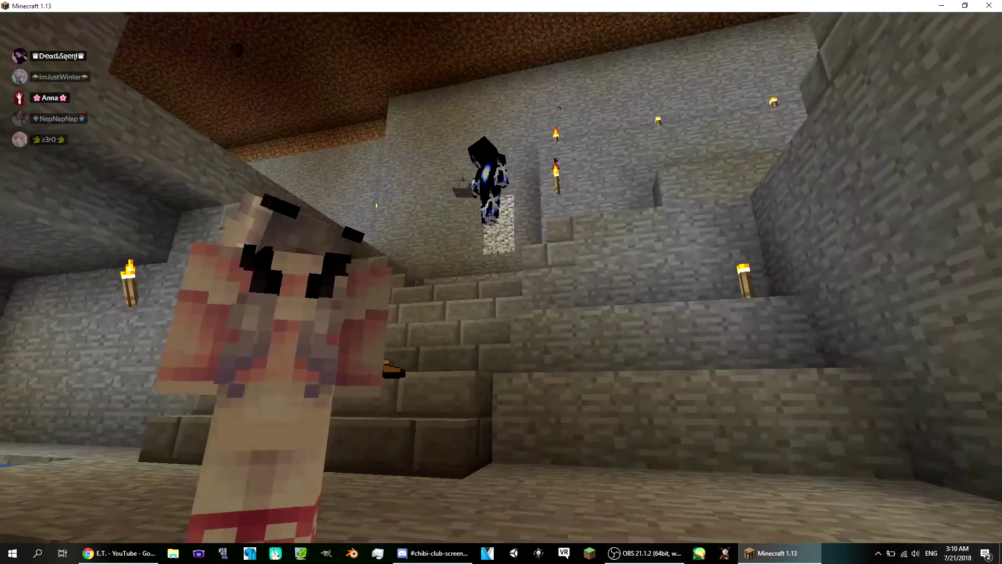
right_click(501, 283)
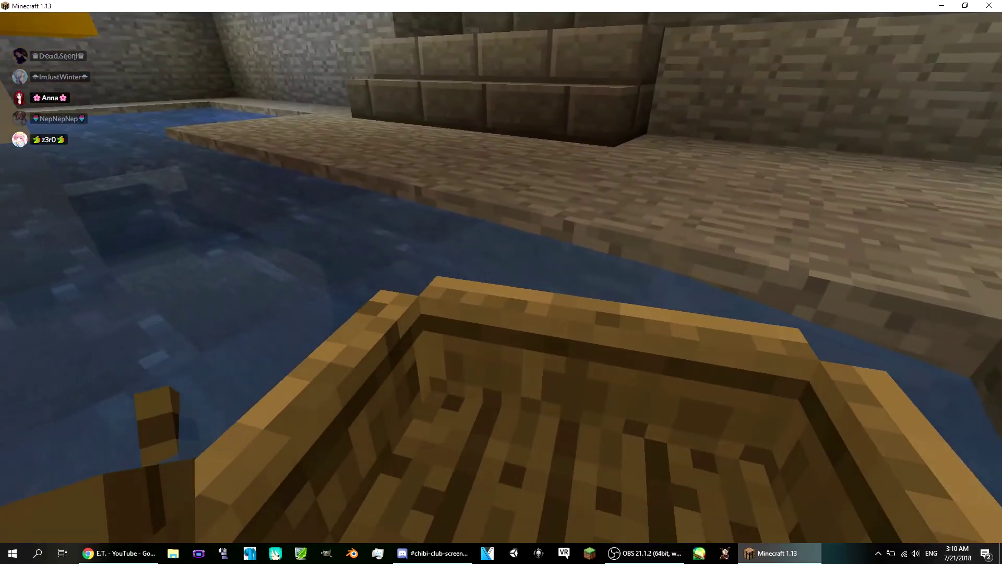
key(shift)
Climb the stone stairs and explore the underwater stone room to its rectangular floor pit.
key(w)
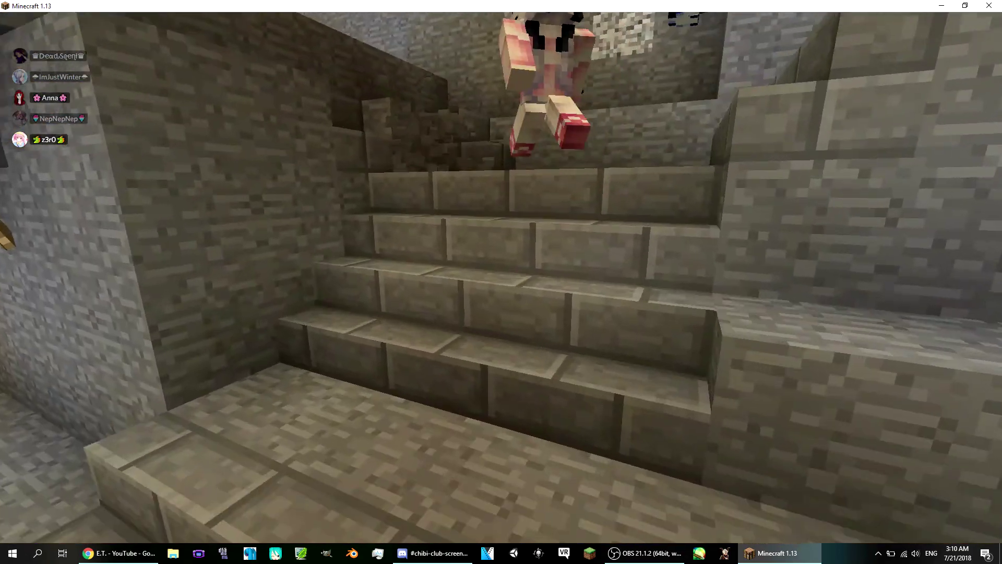
key(w)
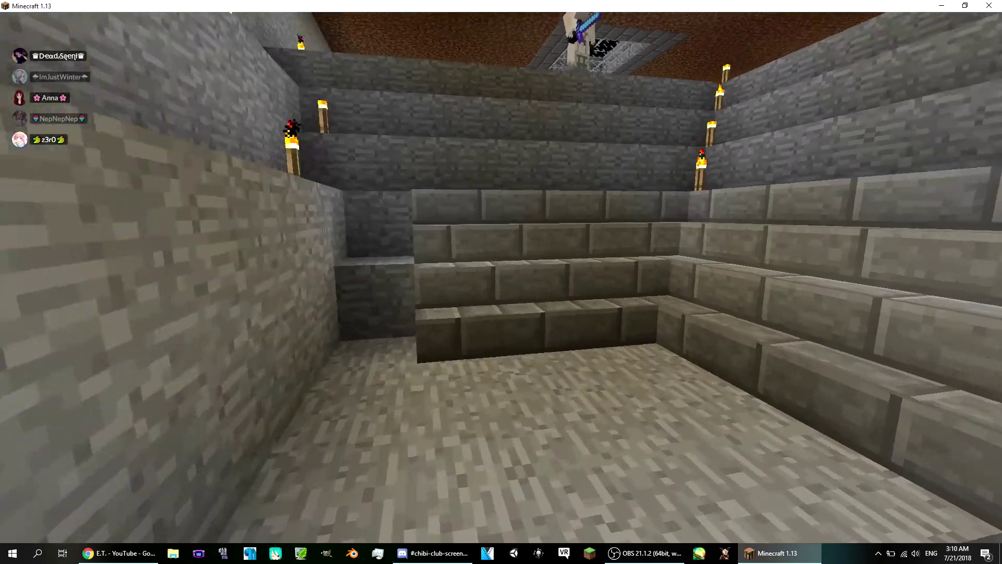
key(w)
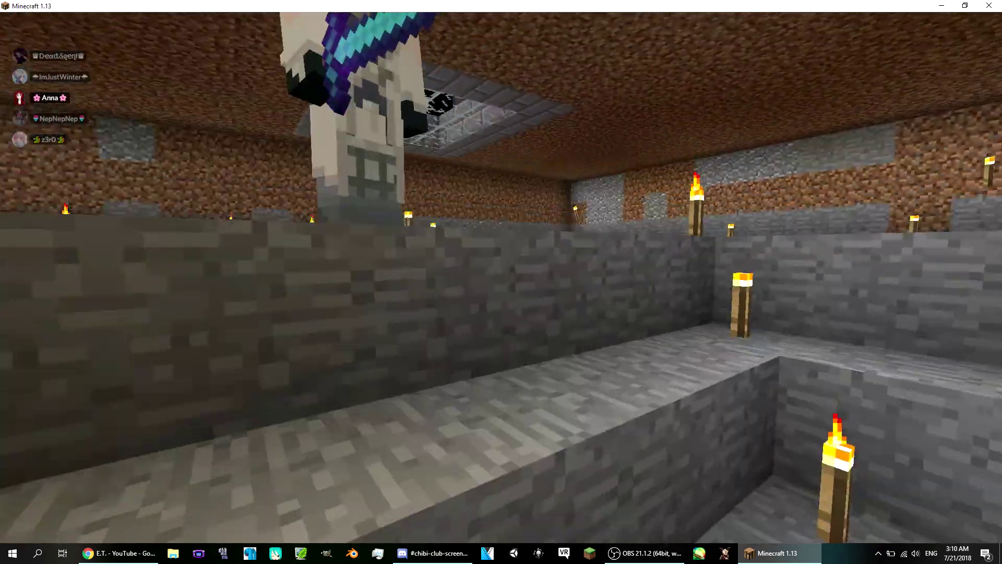
key(w)
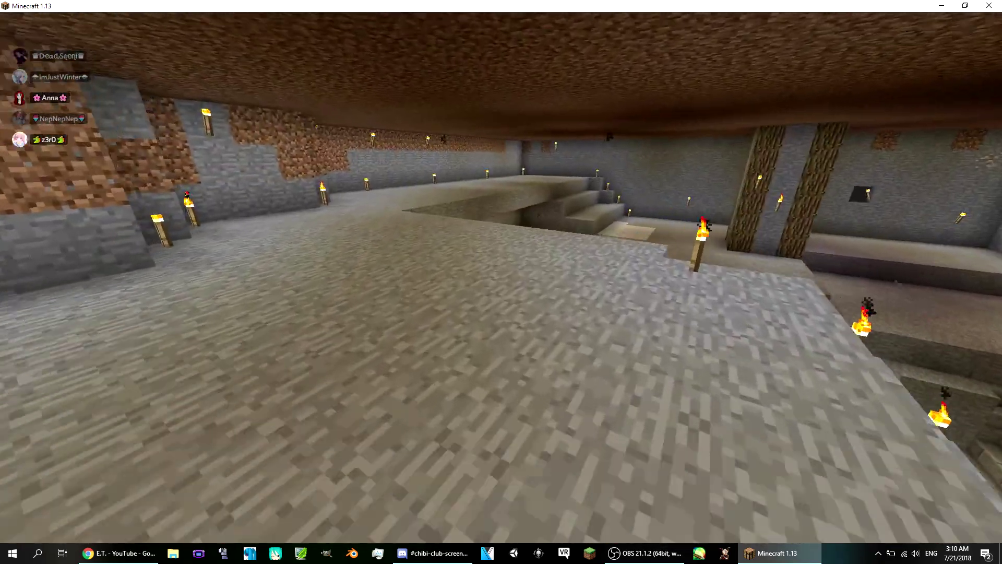
key(w)
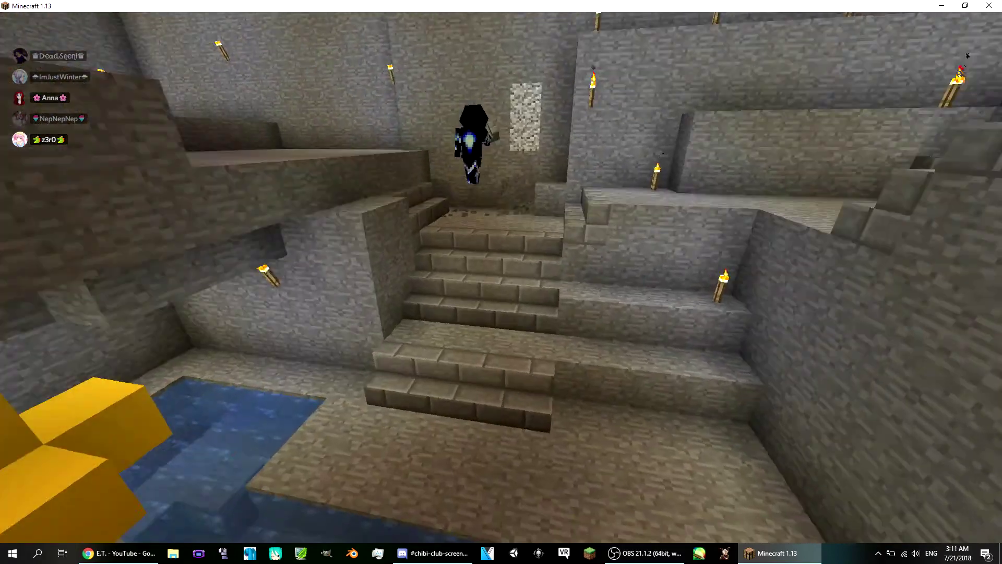
key(w)
key(w)
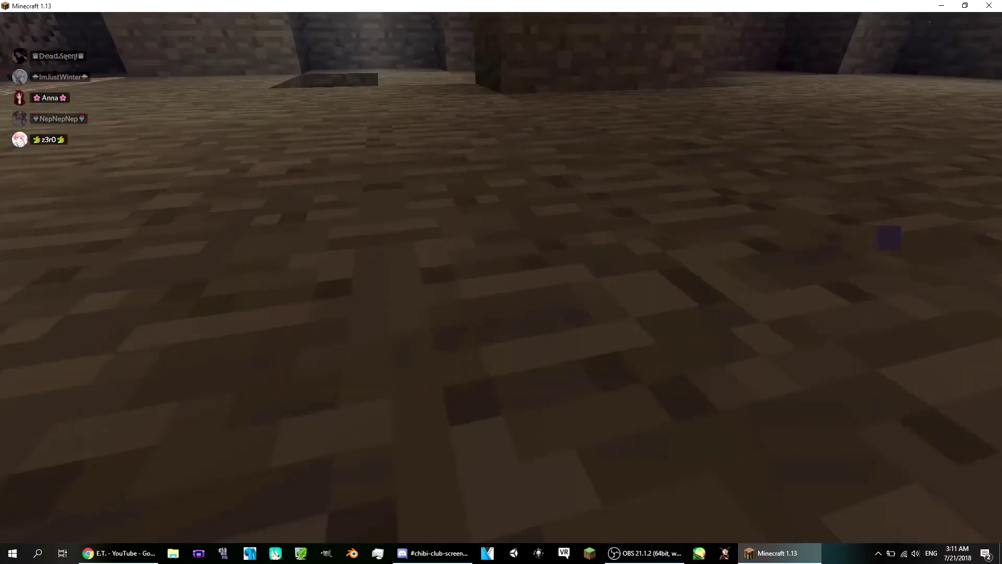
key(w)
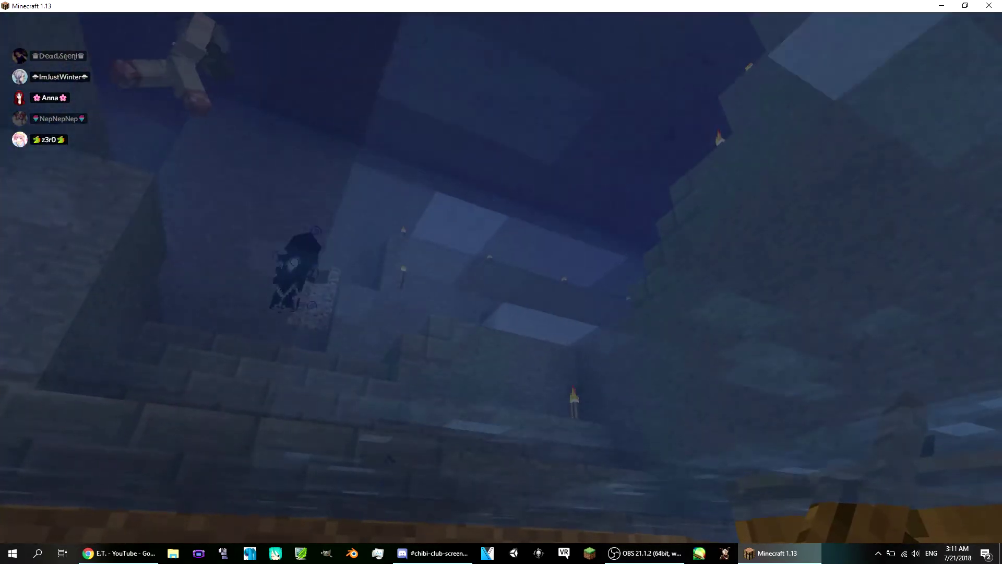
key(w)
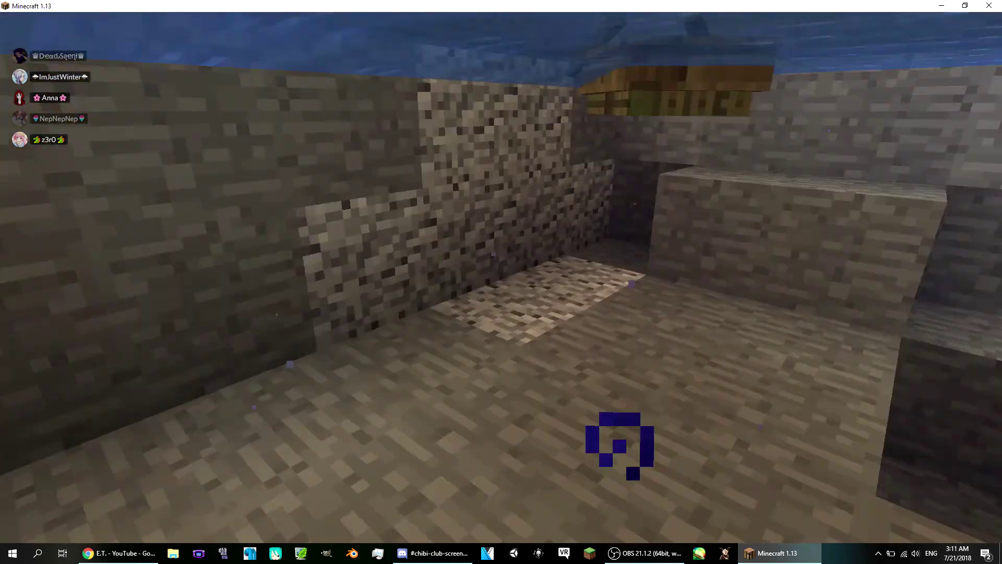
key(w)
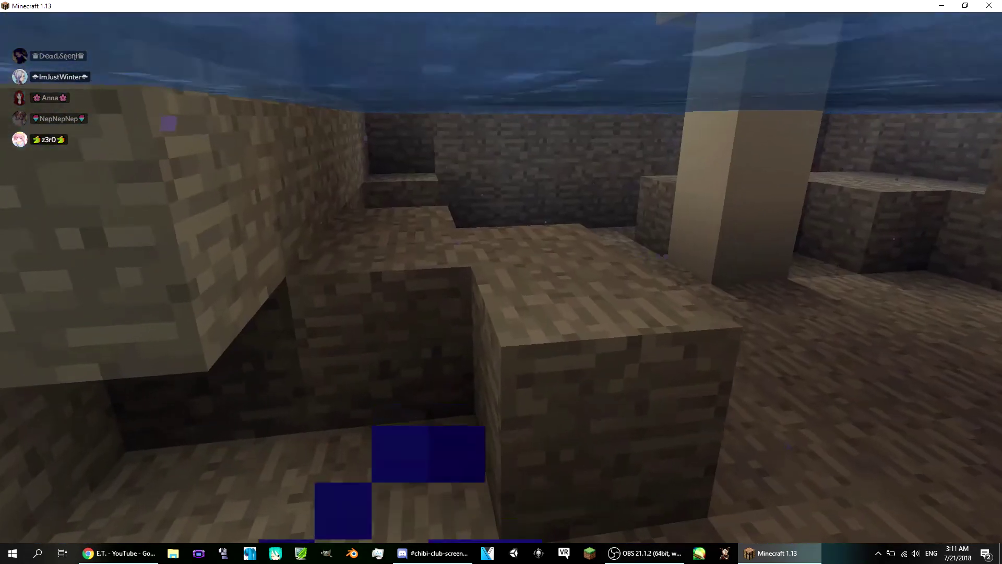
key(w)
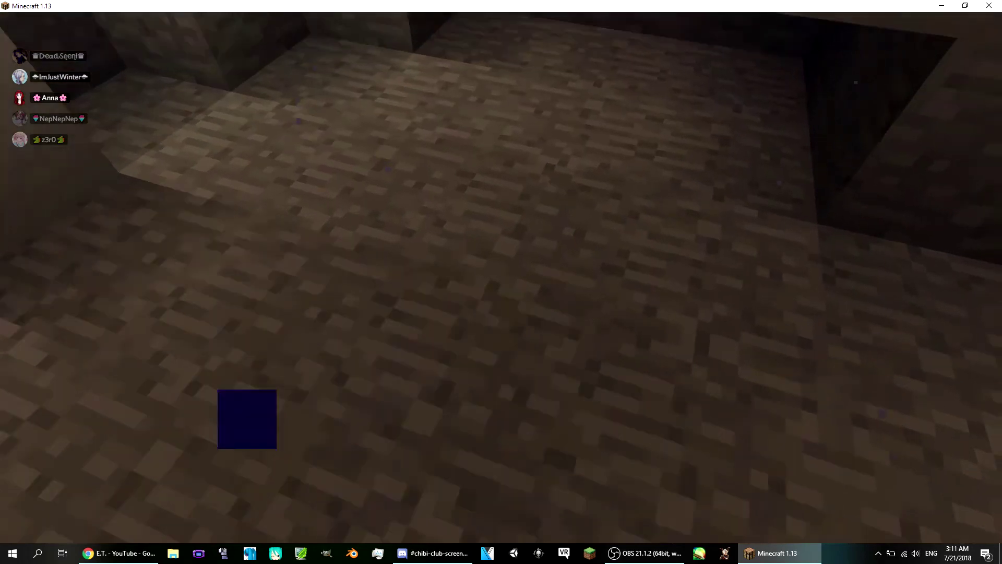
key(w)
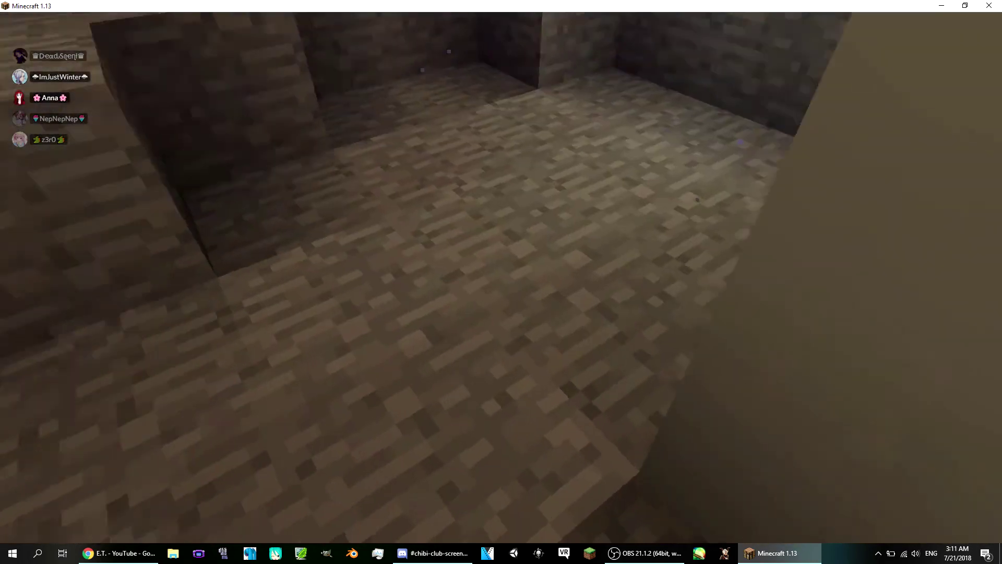
key(w)
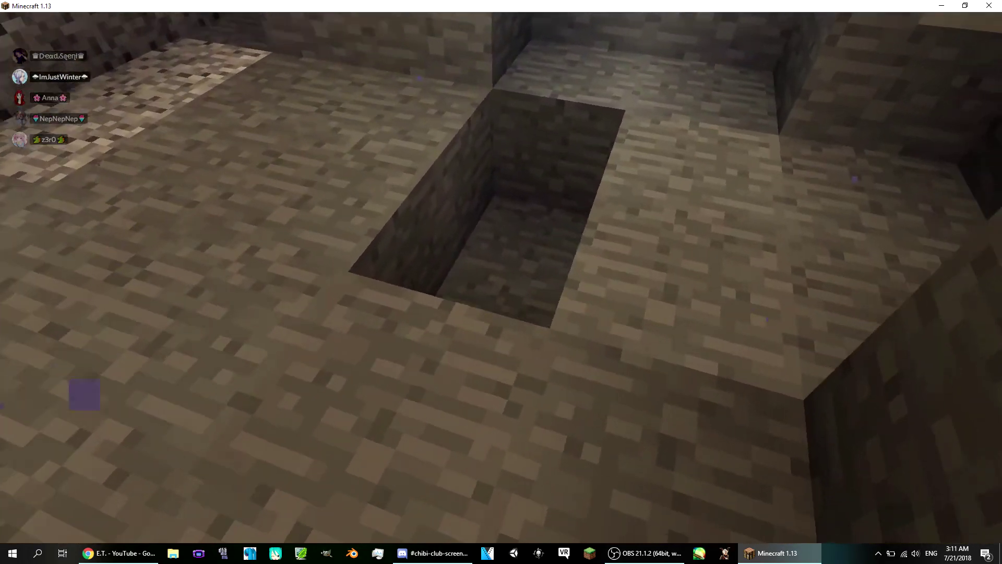
key(w)
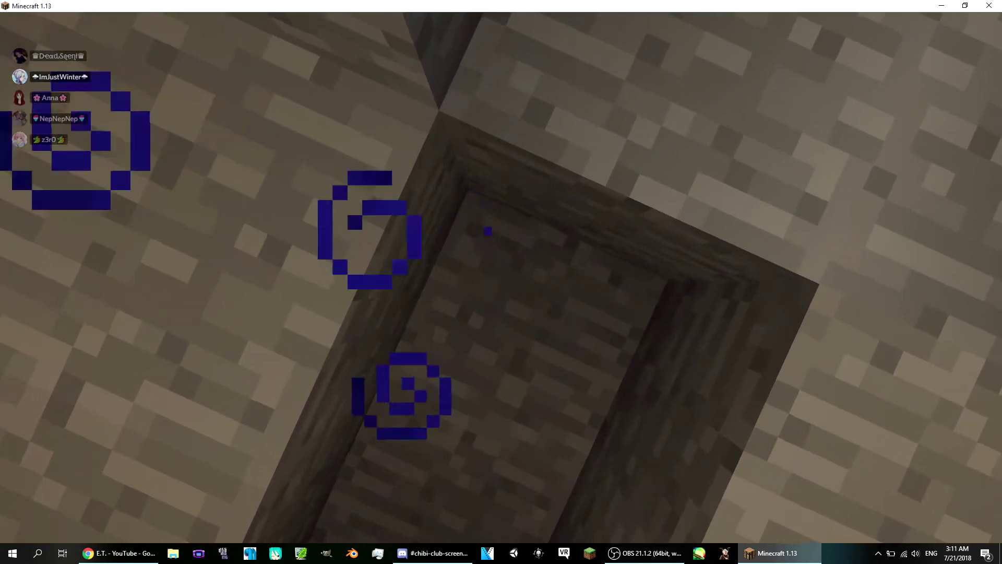
key(w)
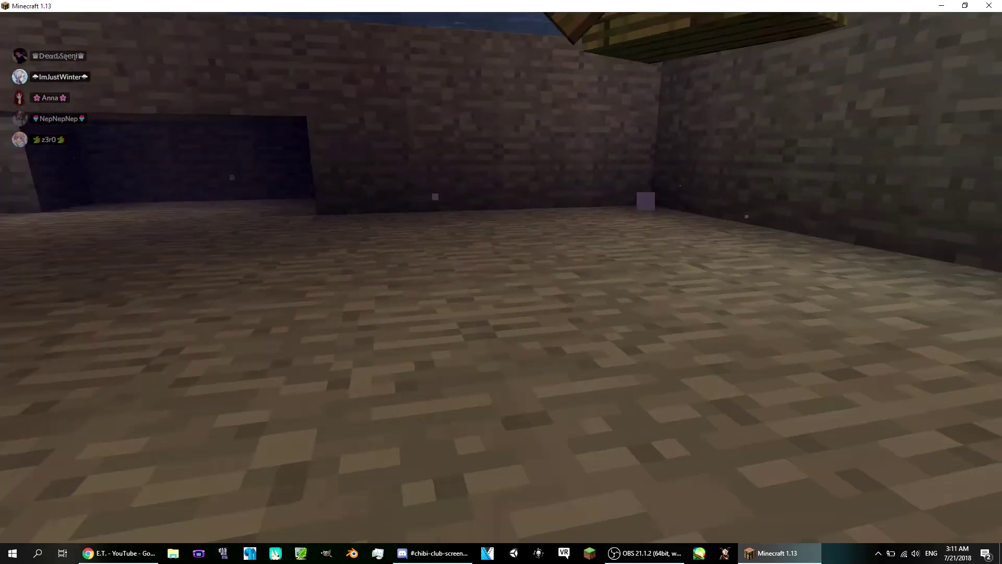
key(s)
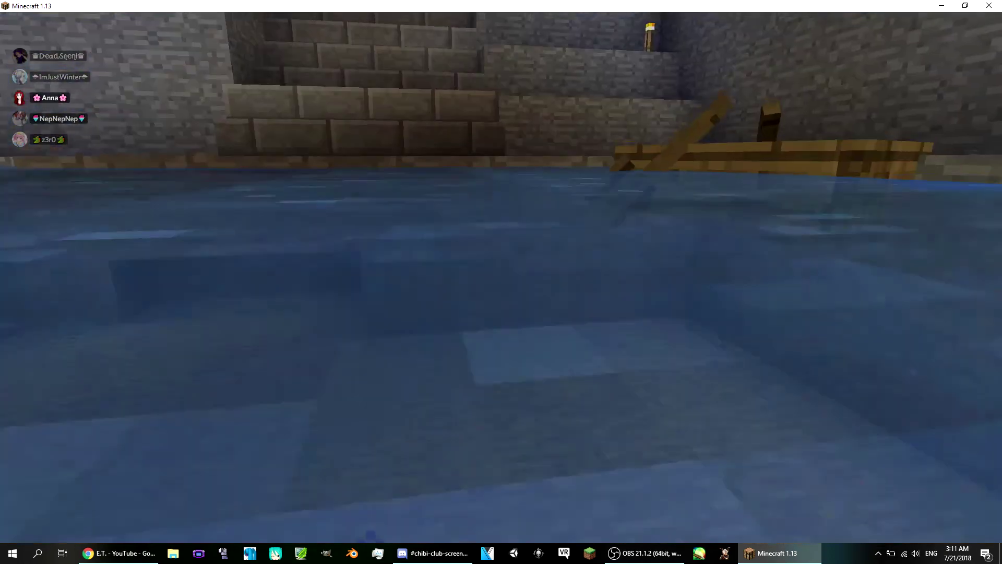
Walk through the dim cave, tunnel and pillared corridor, then up the stairs to the boat pool.
key(w)
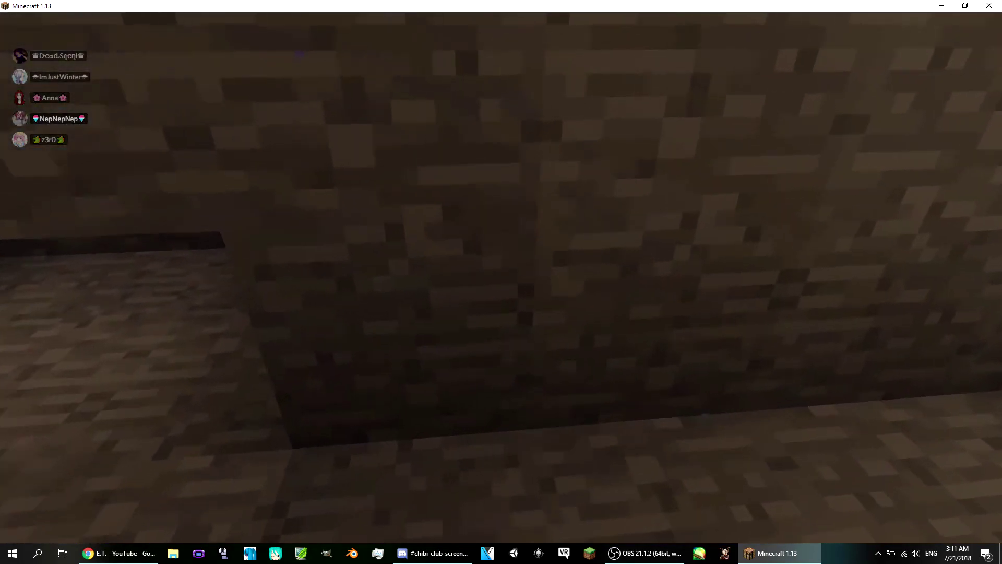
key(w)
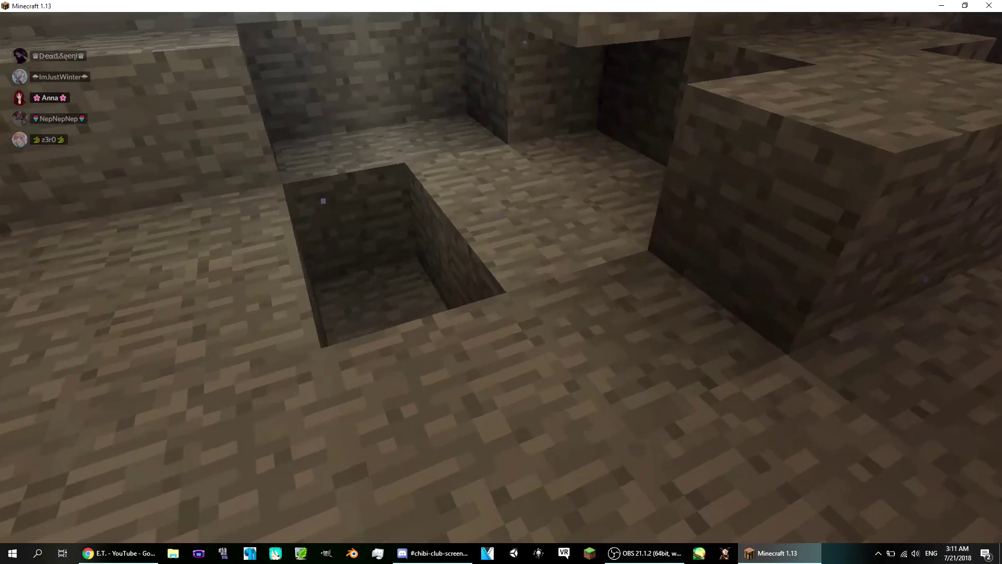
key(w)
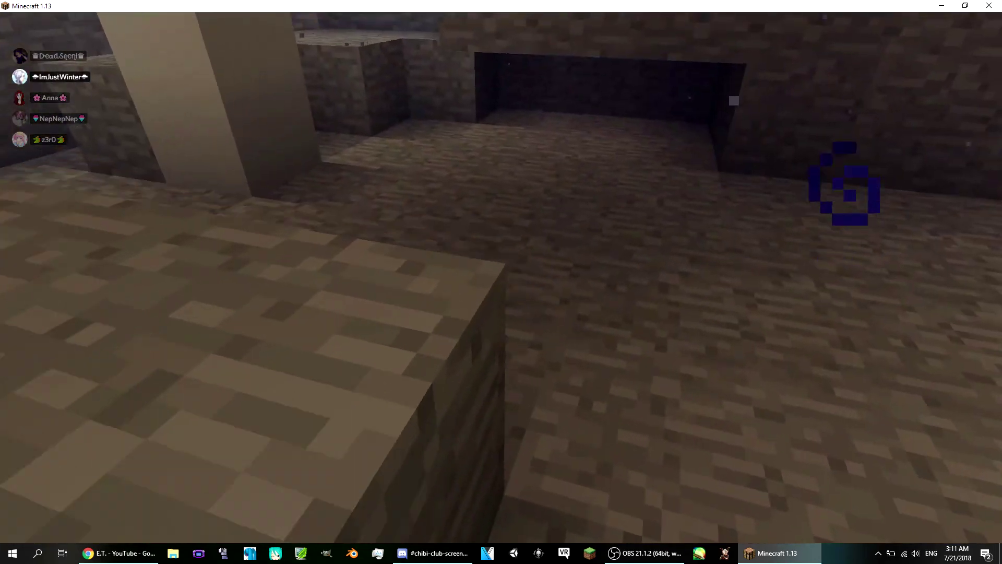
key(w)
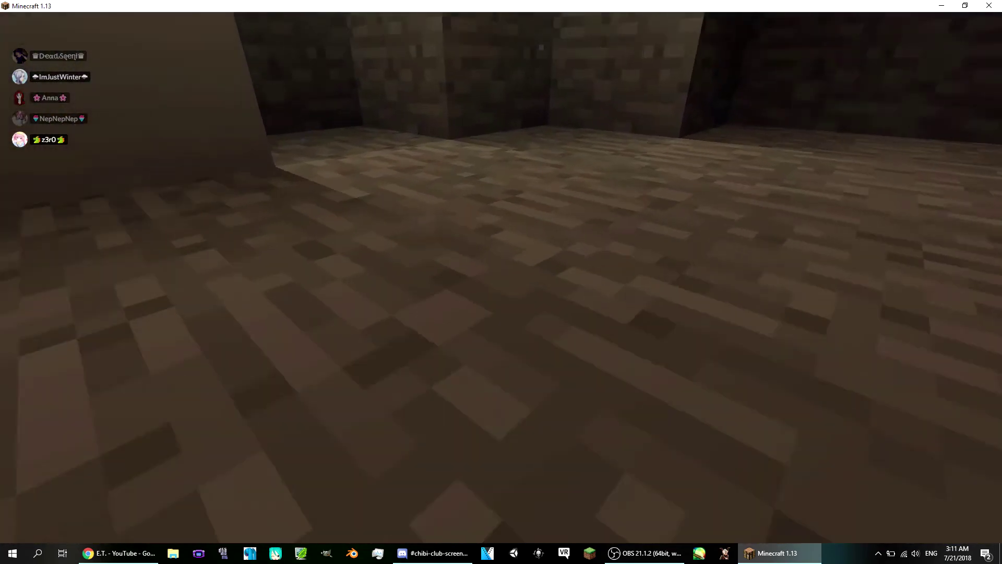
key(w)
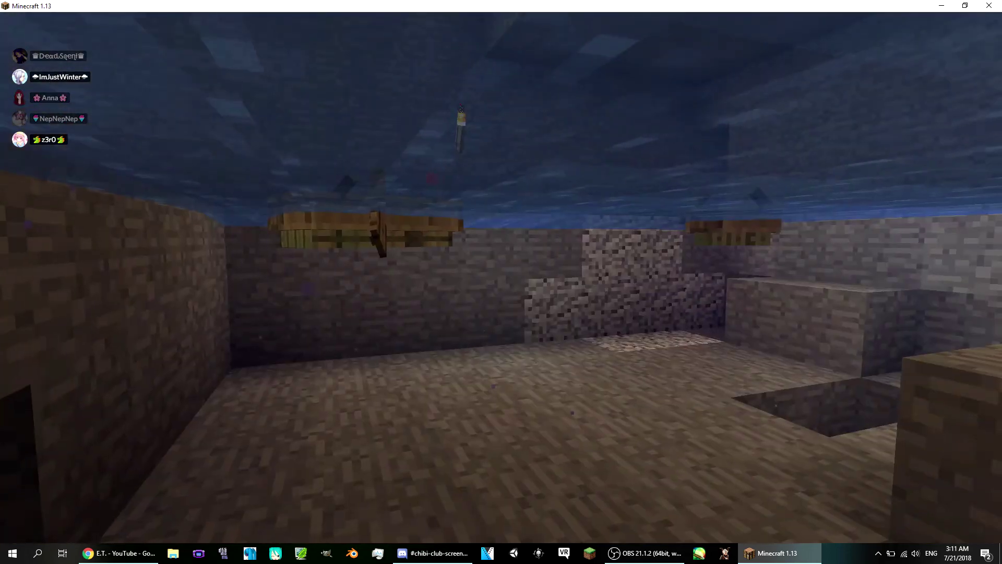
key(w)
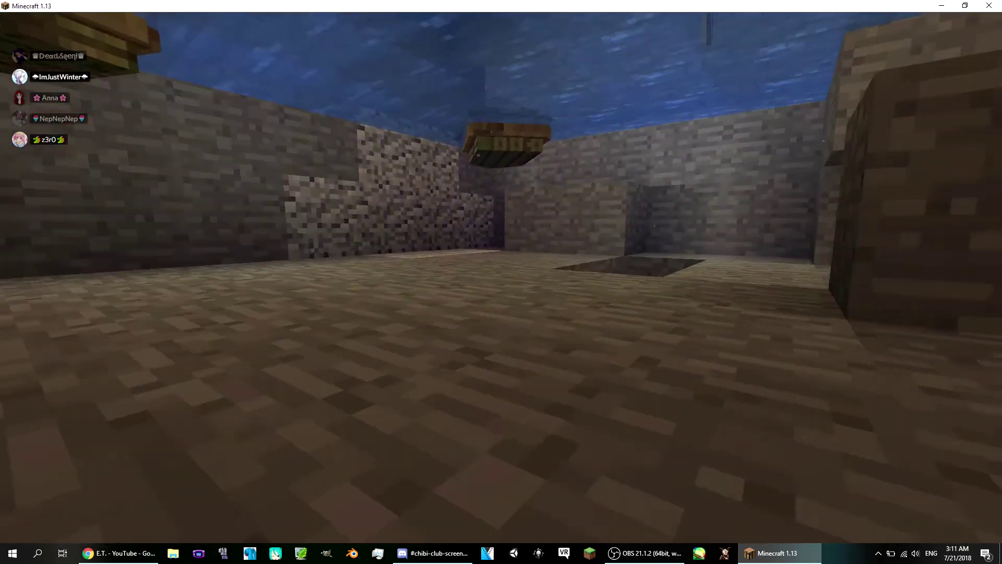
key(w)
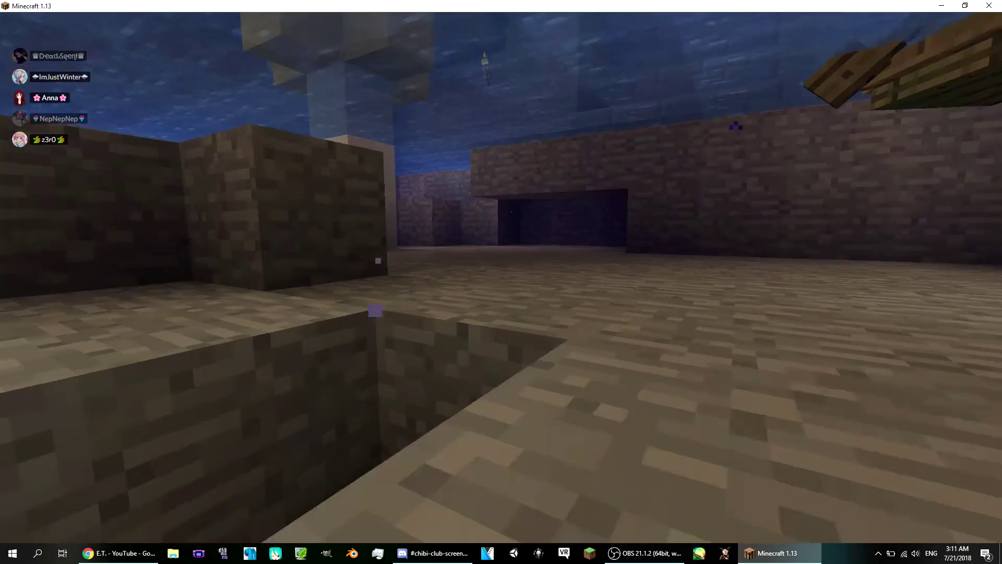
key(w)
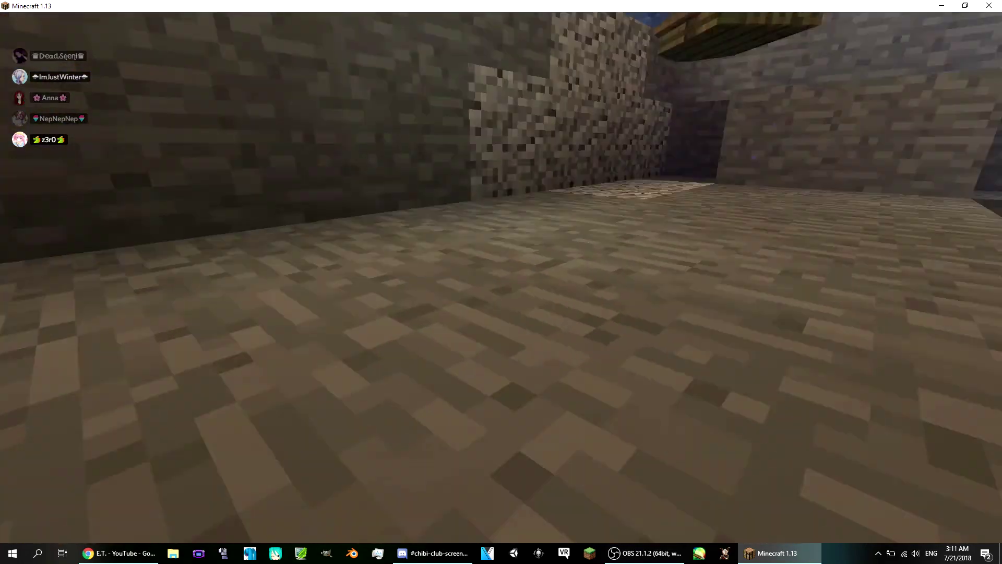
key(w)
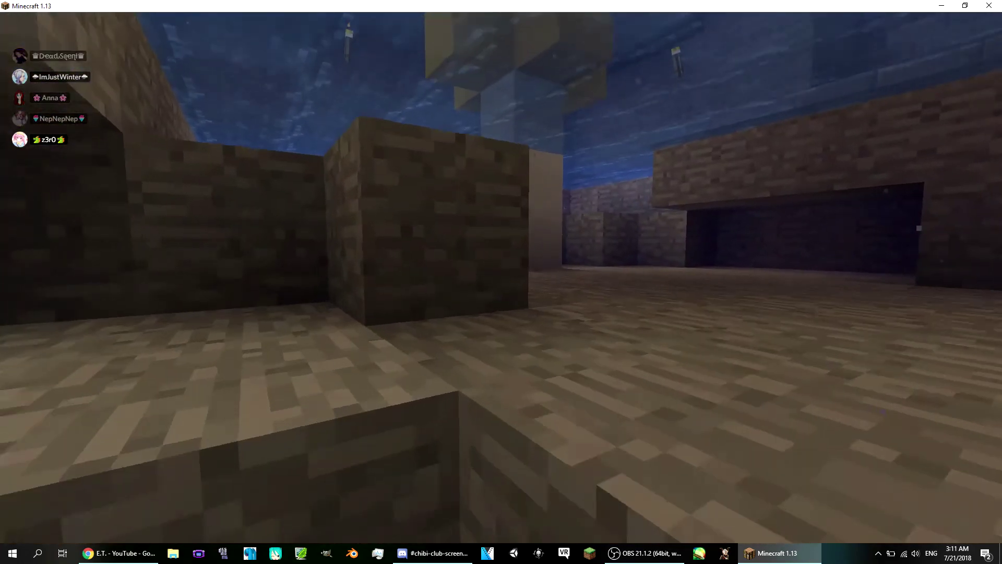
key(w)
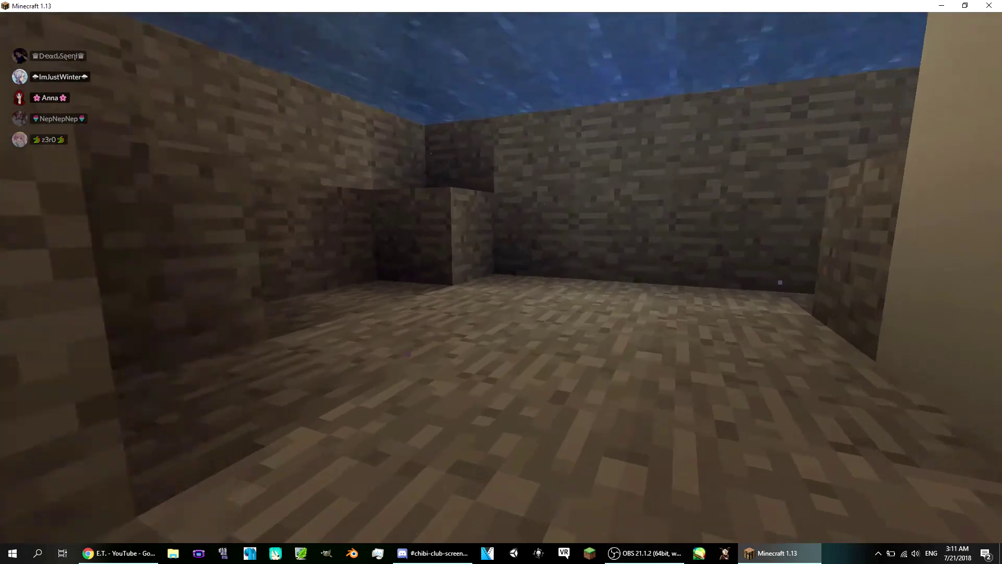
key(w)
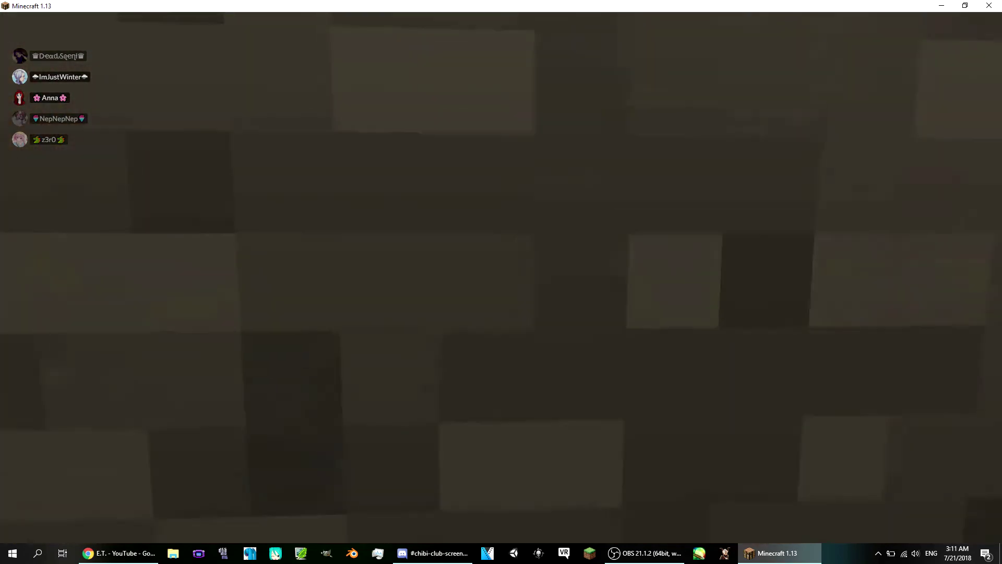
key(w)
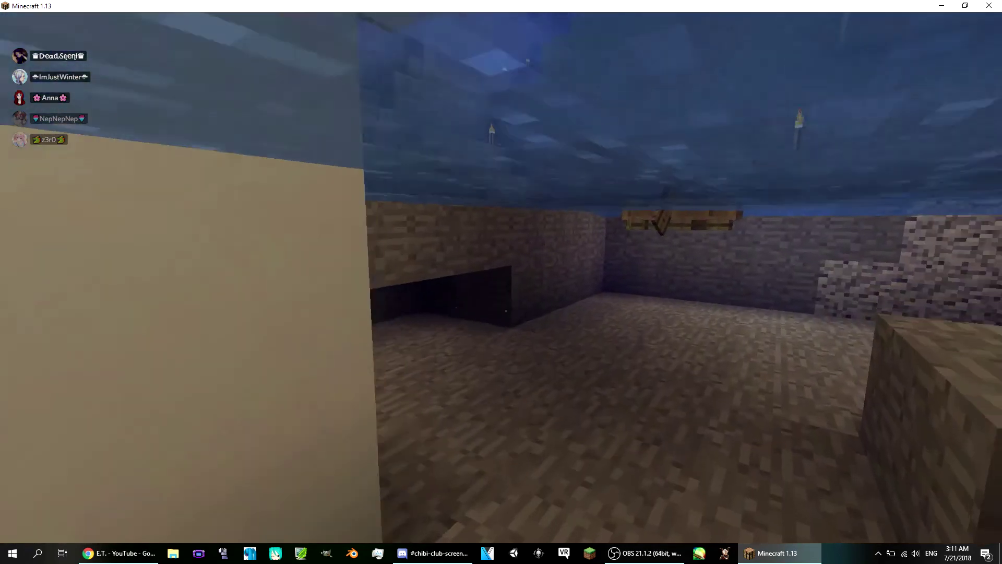
key(w)
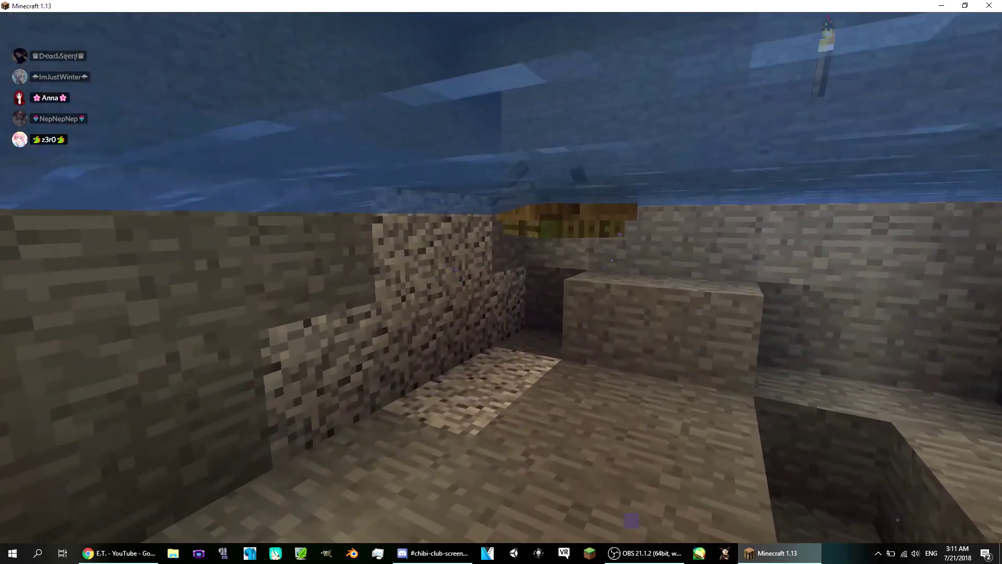
key(w)
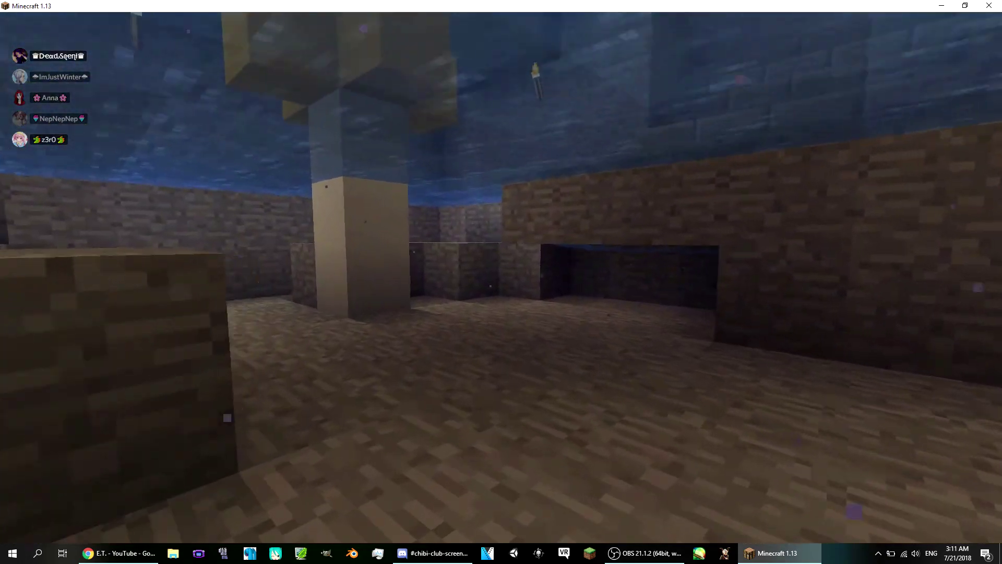
key(w)
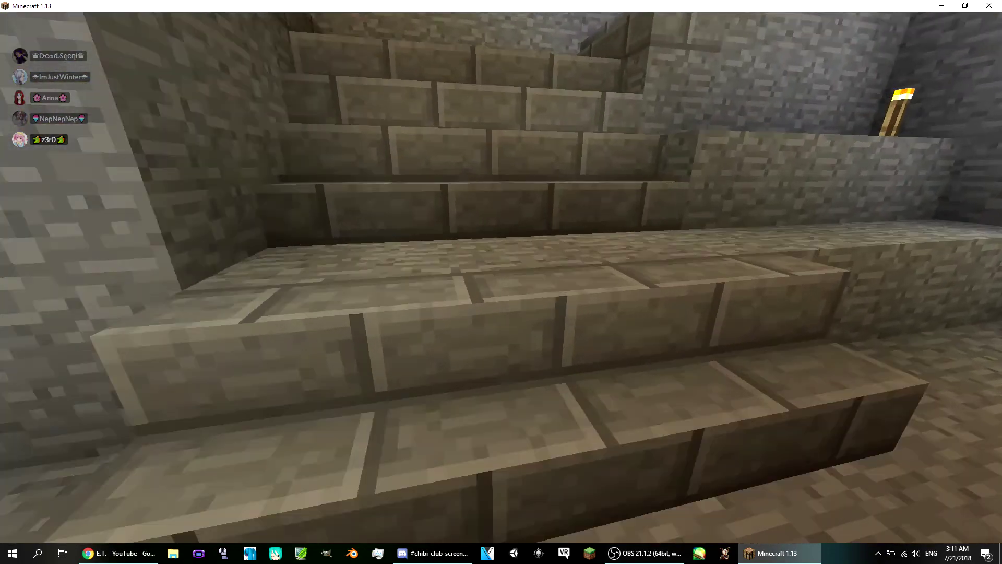
key(w)
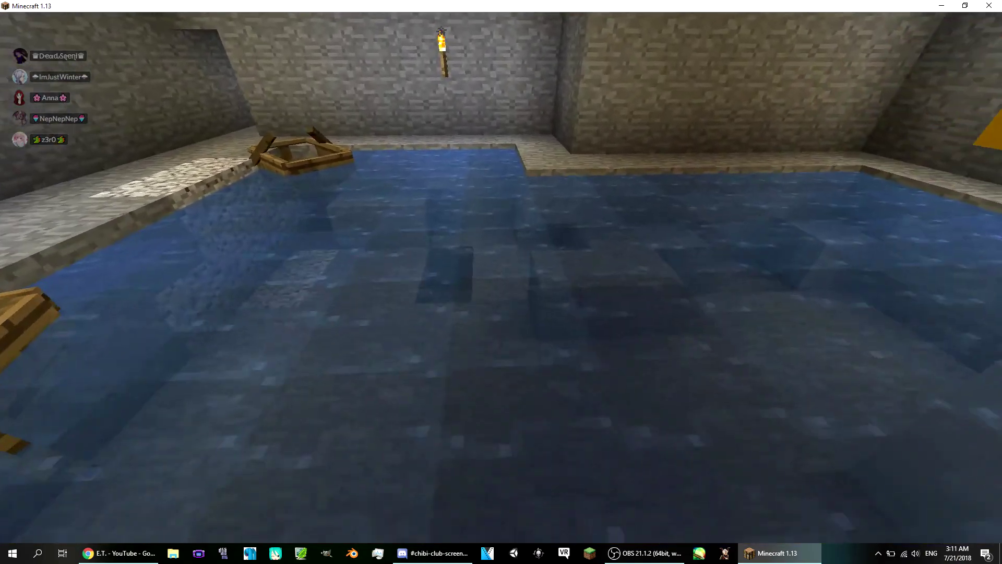
key(w)
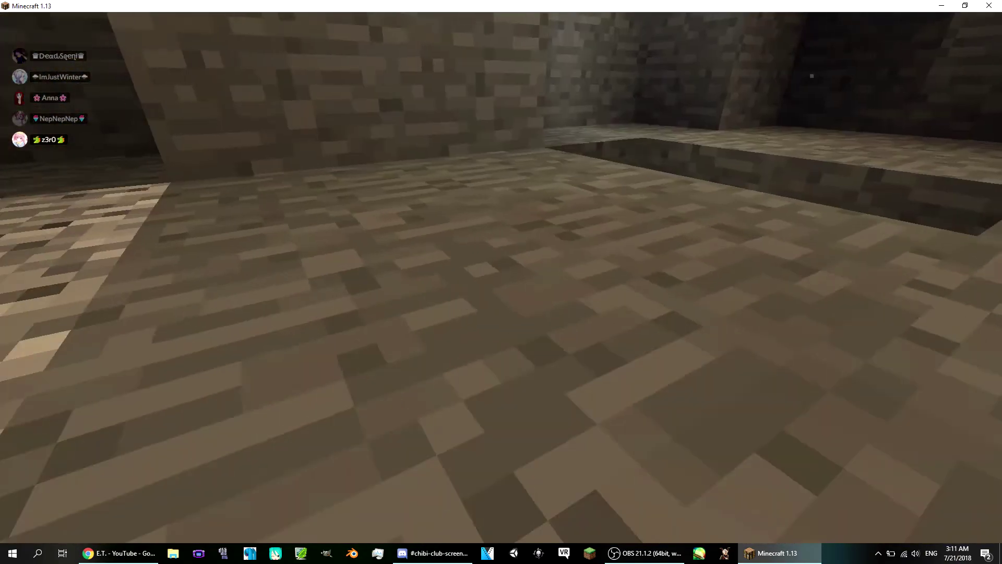
Go back through the doorway into the lit underwater stone room and on to the dirt wall.
key(w)
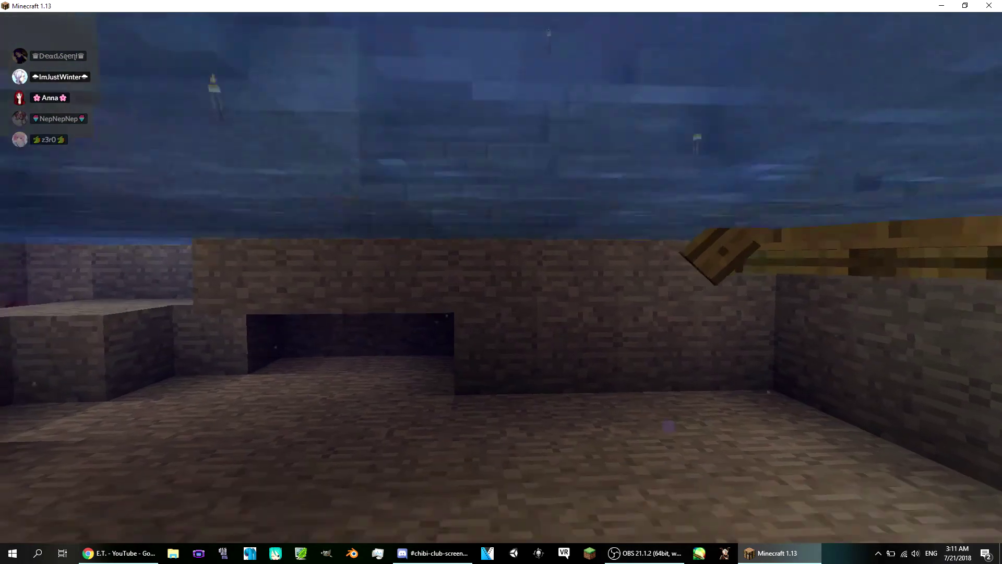
key(w)
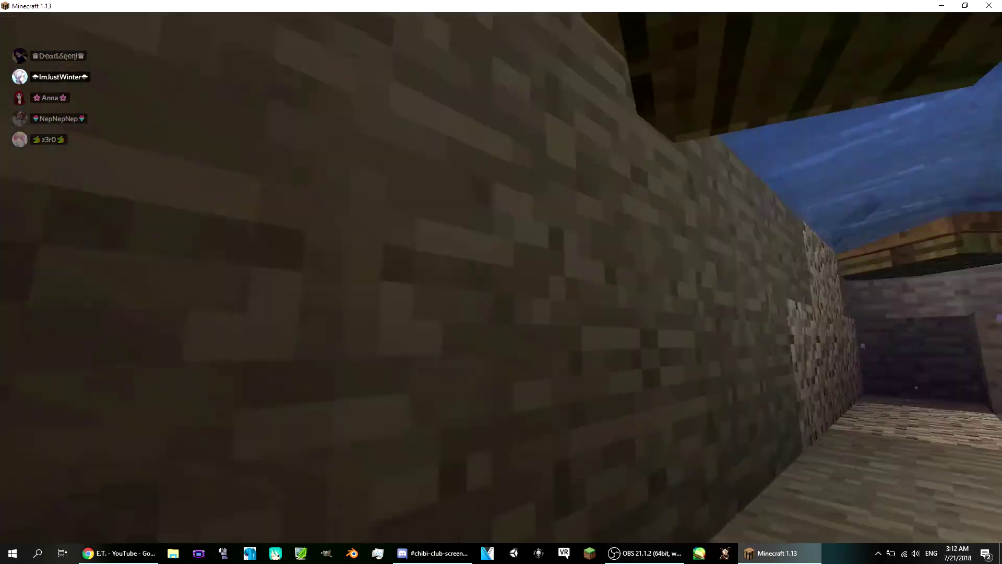
key(w)
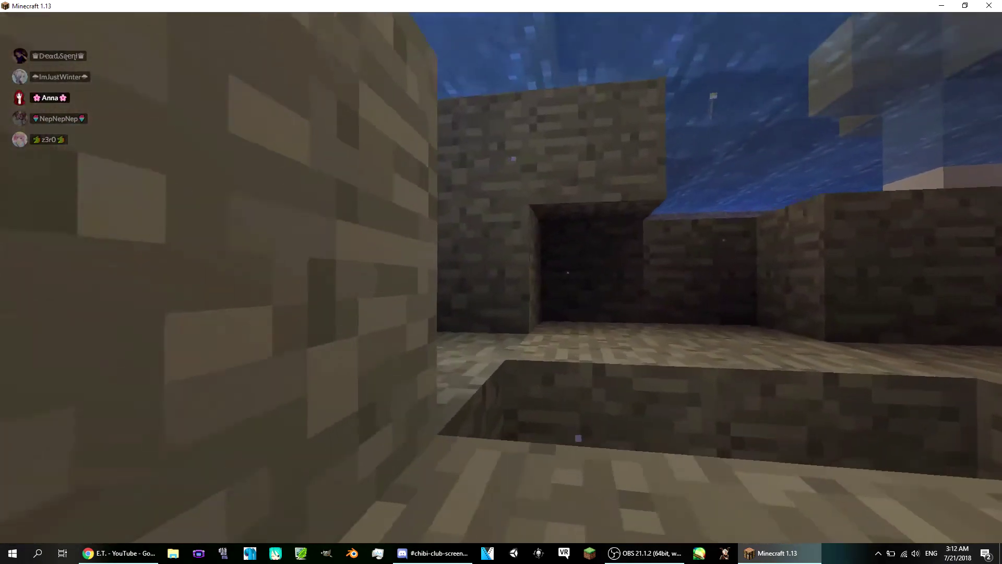
key(w)
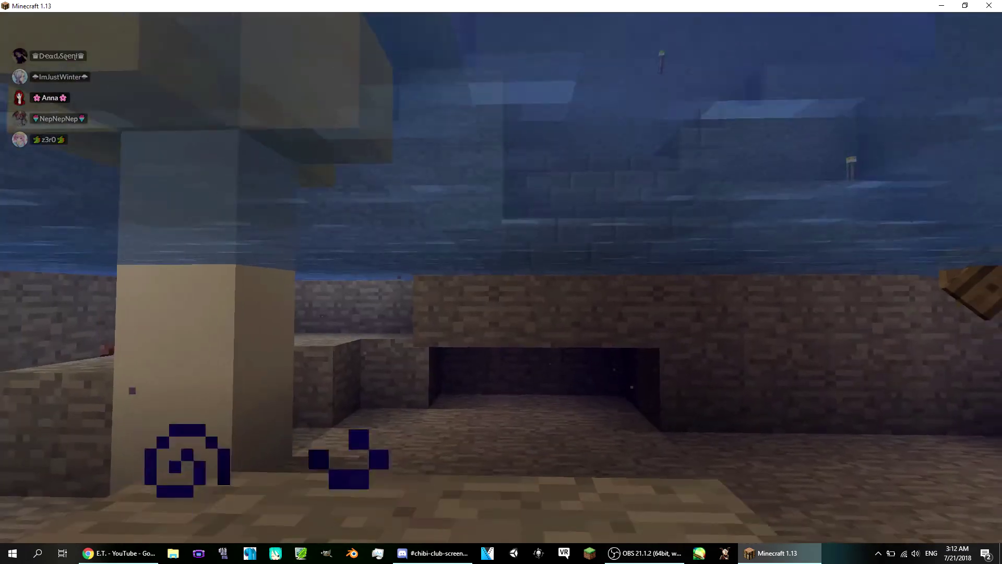
key(w)
key(w)
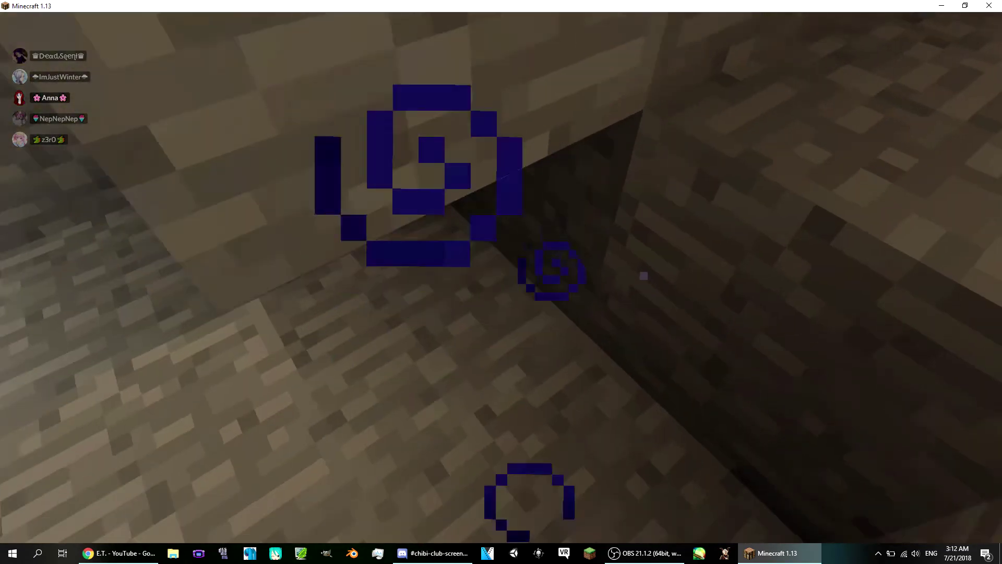
key(w)
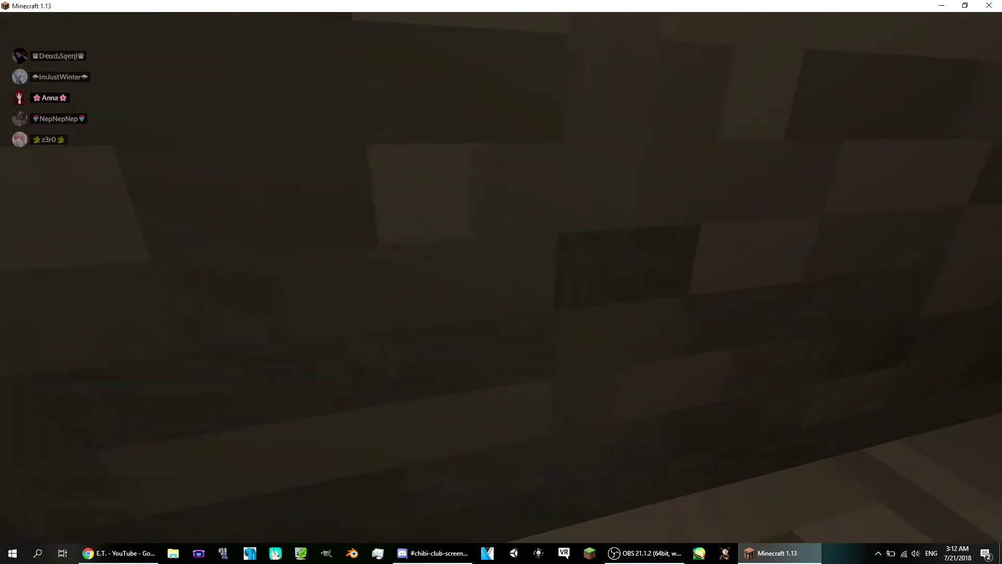
key(w)
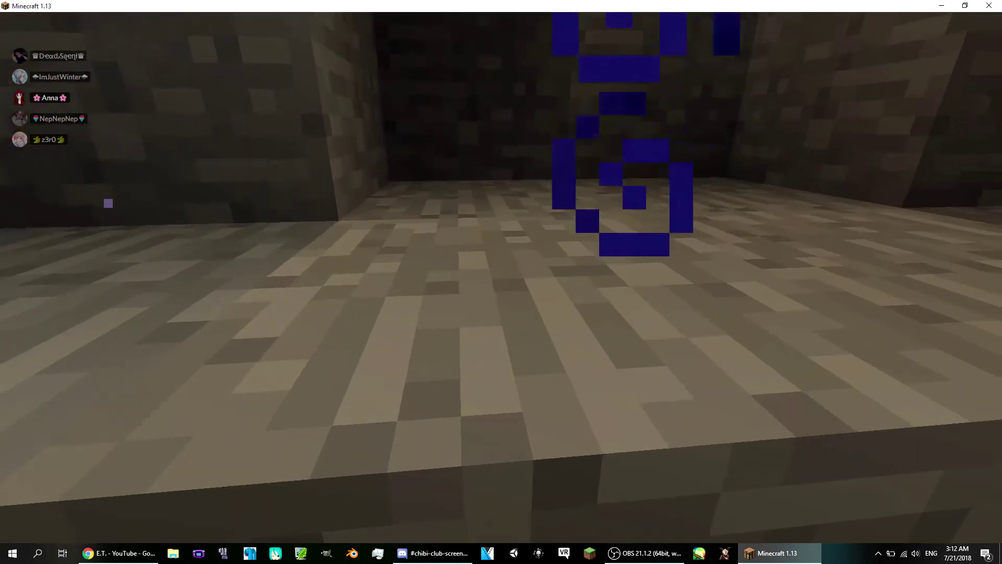
key(w)
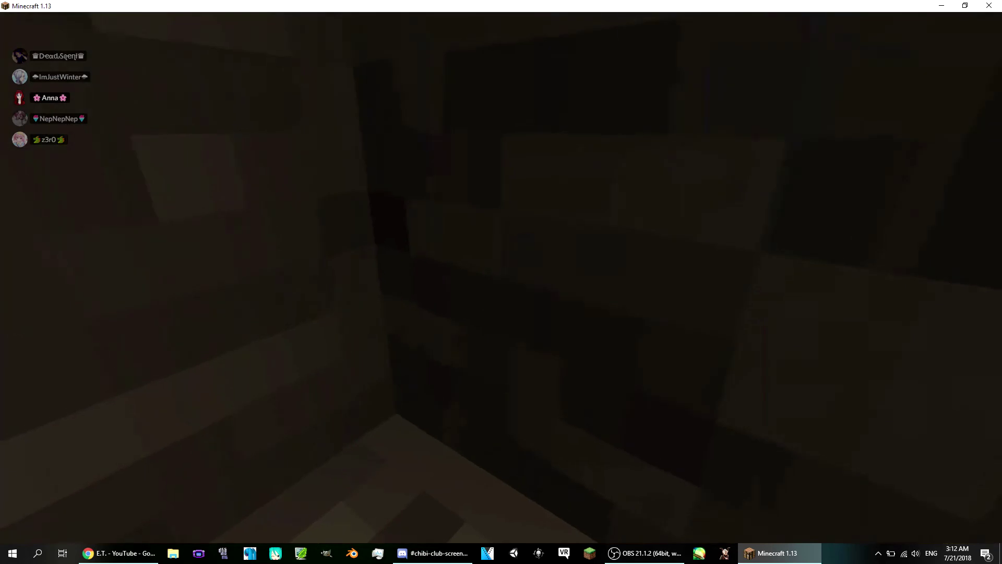
key(w)
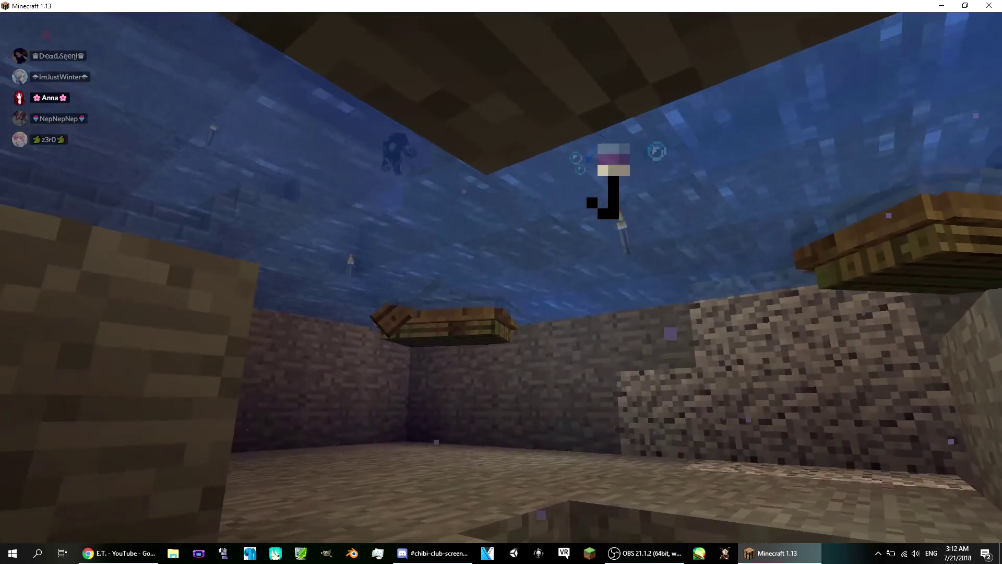
key(w)
key(w)
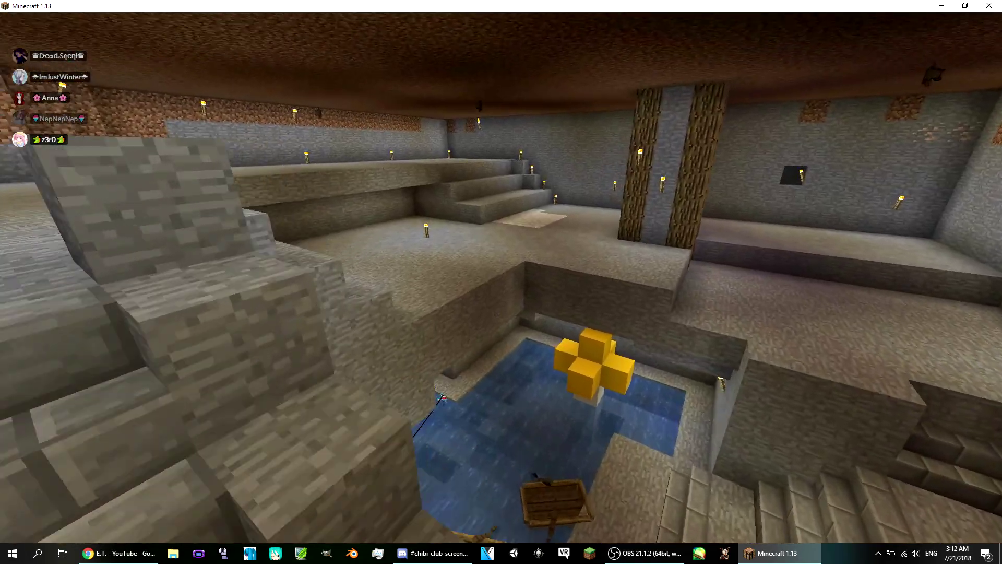
Restore the HUD, take an F2 screenshot of the cave pool, and open the creative inventory.
key(F1)
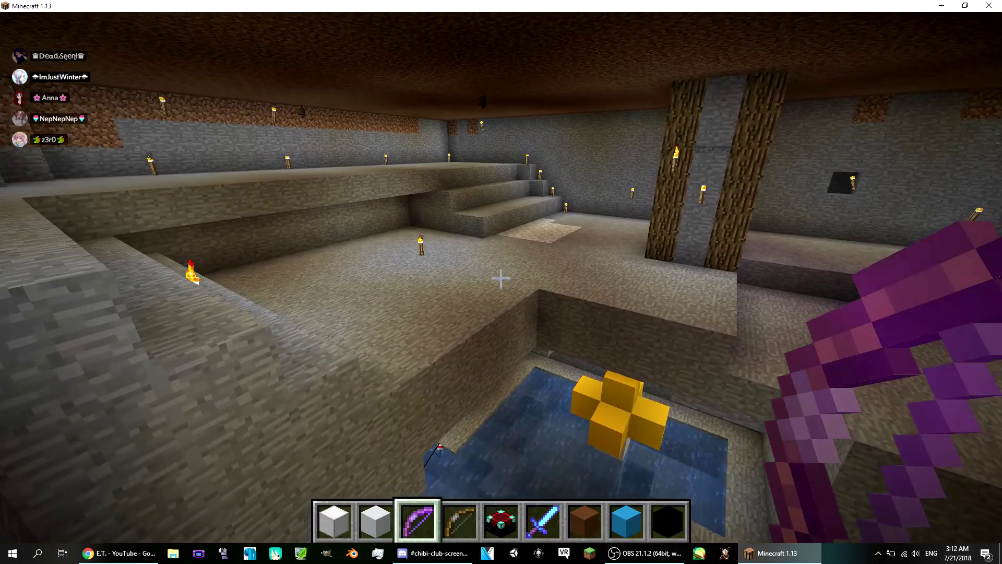
key(F2)
key(e)
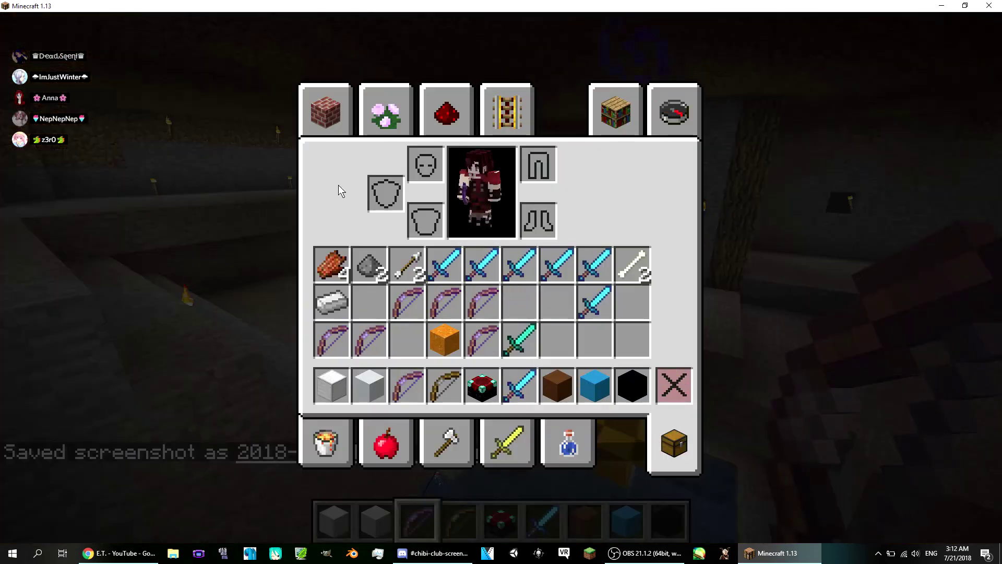
Search the creative catalogue for the Dolphin Spawn Egg, then exit the inventory.
click(693, 114)
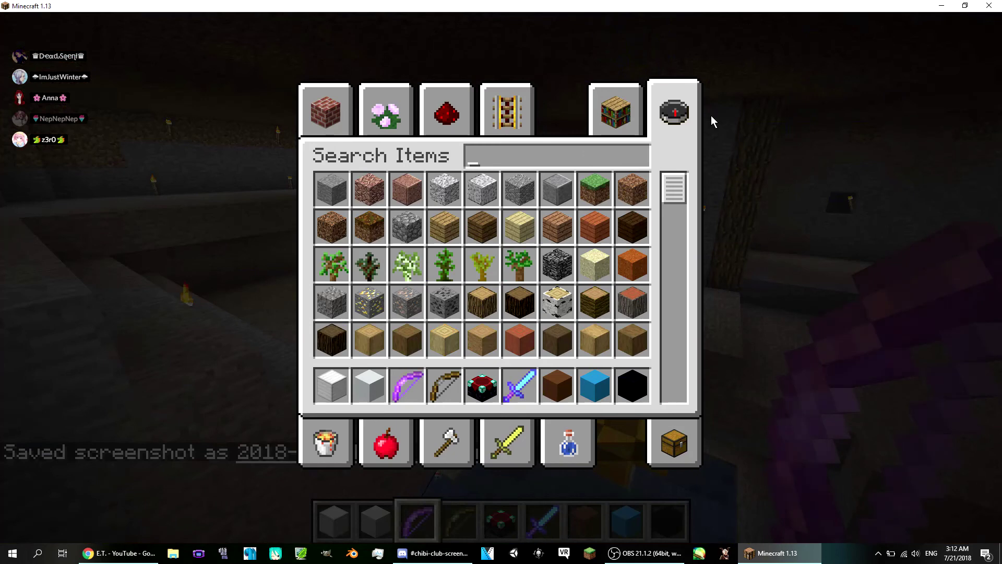
text(a)
key(BackSpace)
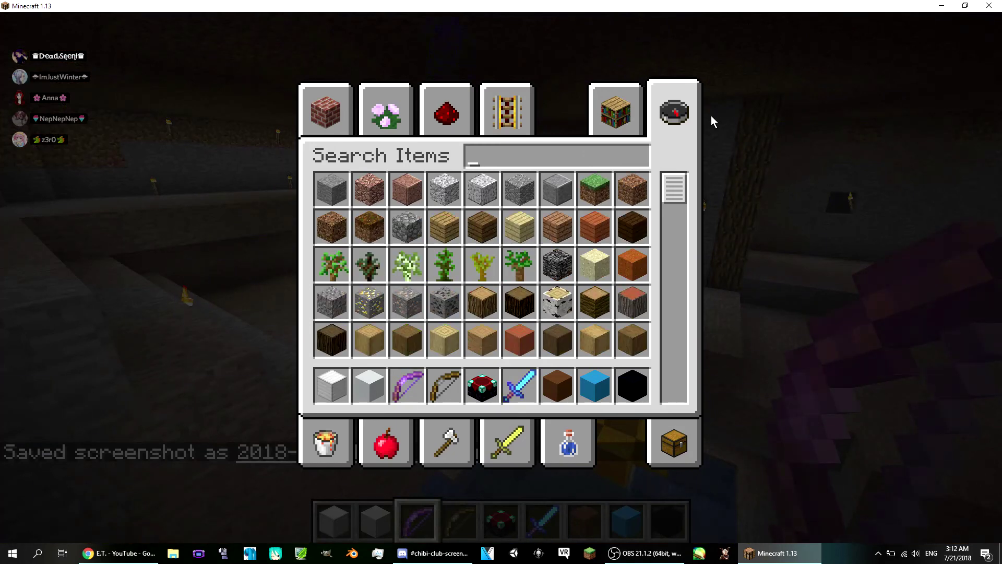
text(do)
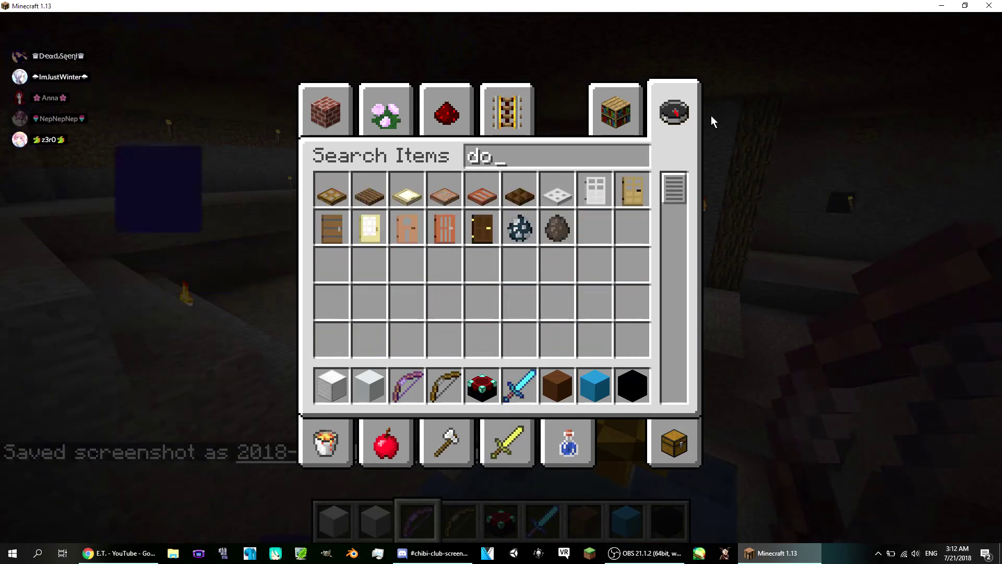
text(l)
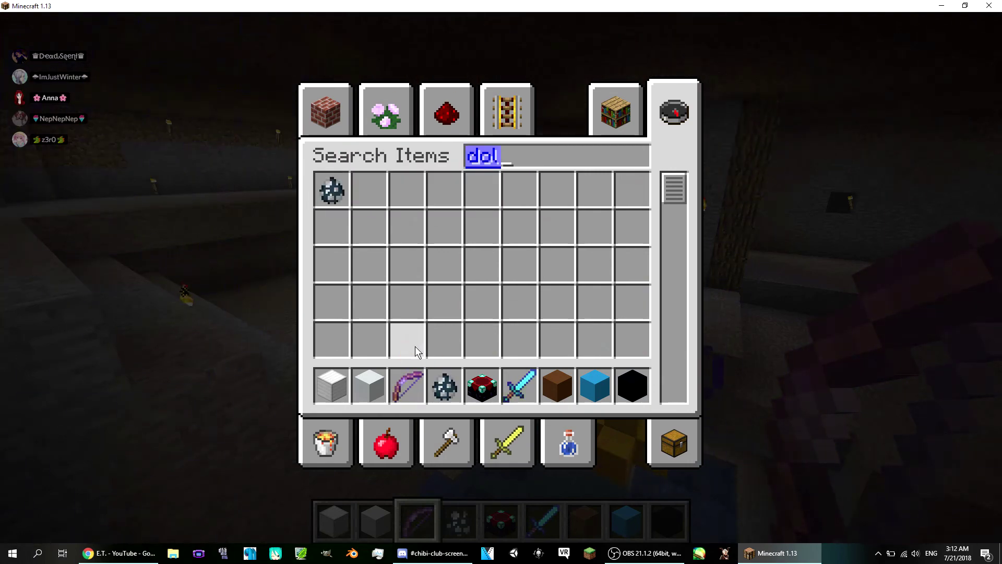
key(Escape)
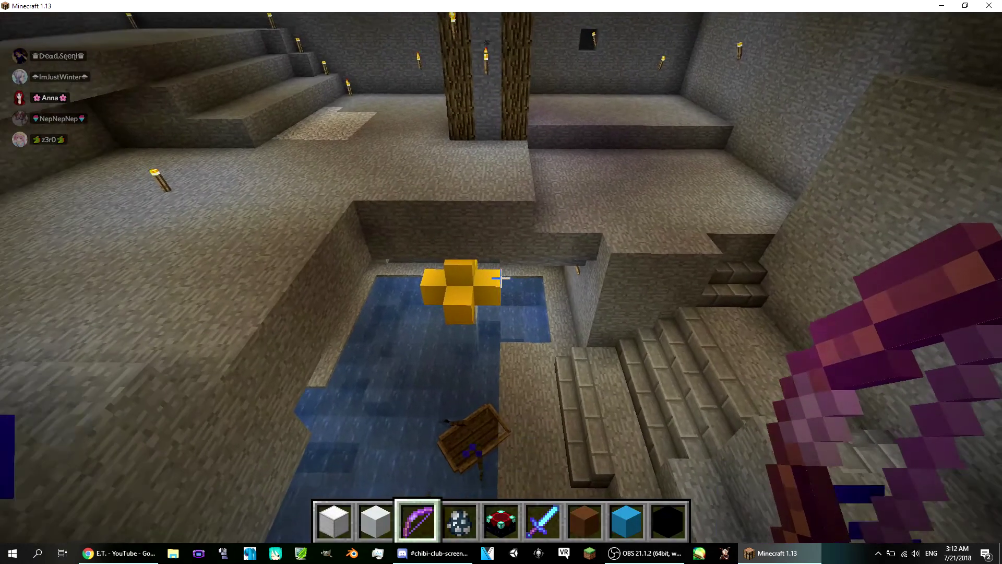
scroll(501, 278, down, 2)
scroll(502, 278, up, 1)
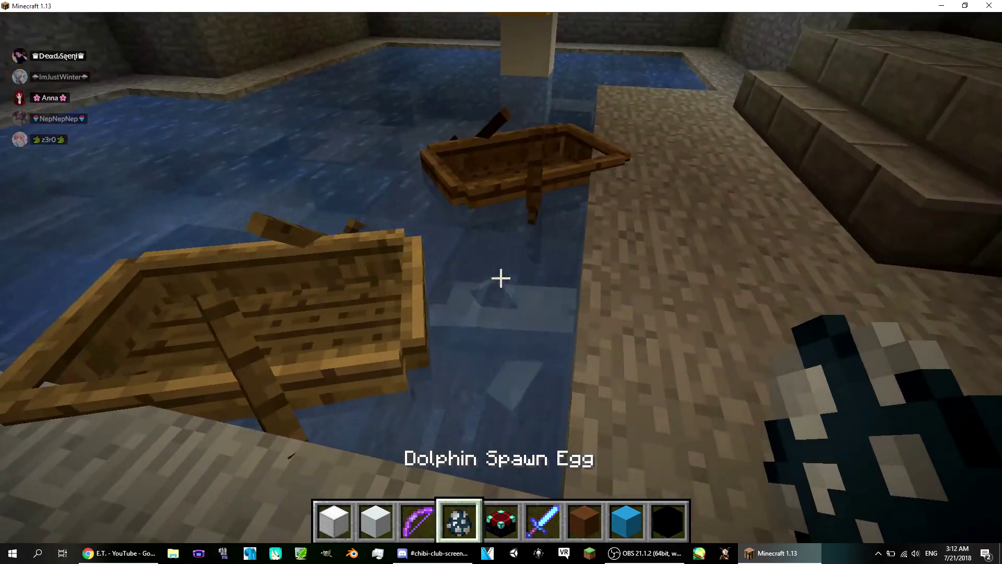
Release a dolphin into the cave pool and climb the stone stairs to the torch-lit room.
right_click(501, 278)
key(w)
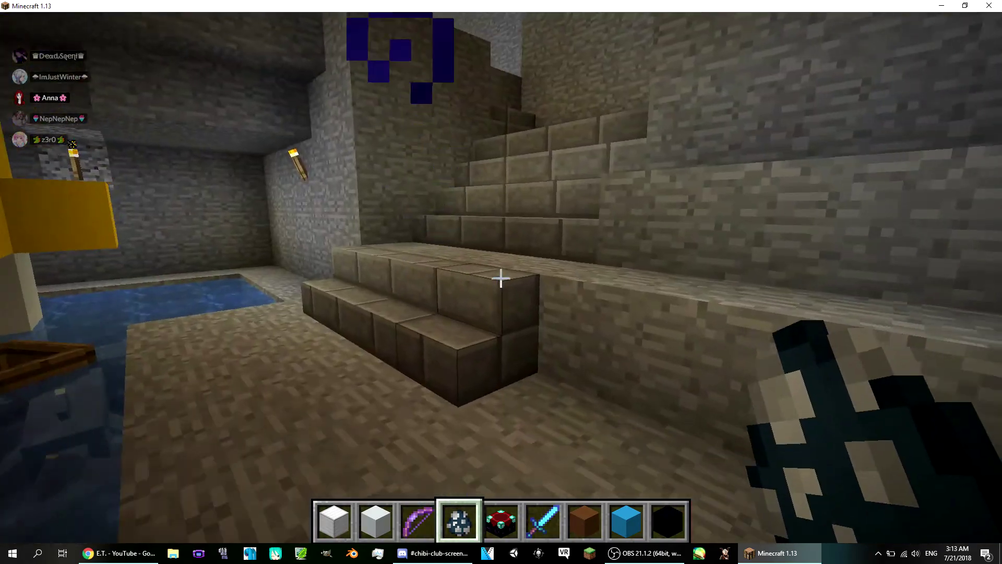
scroll(502, 279, down, 1)
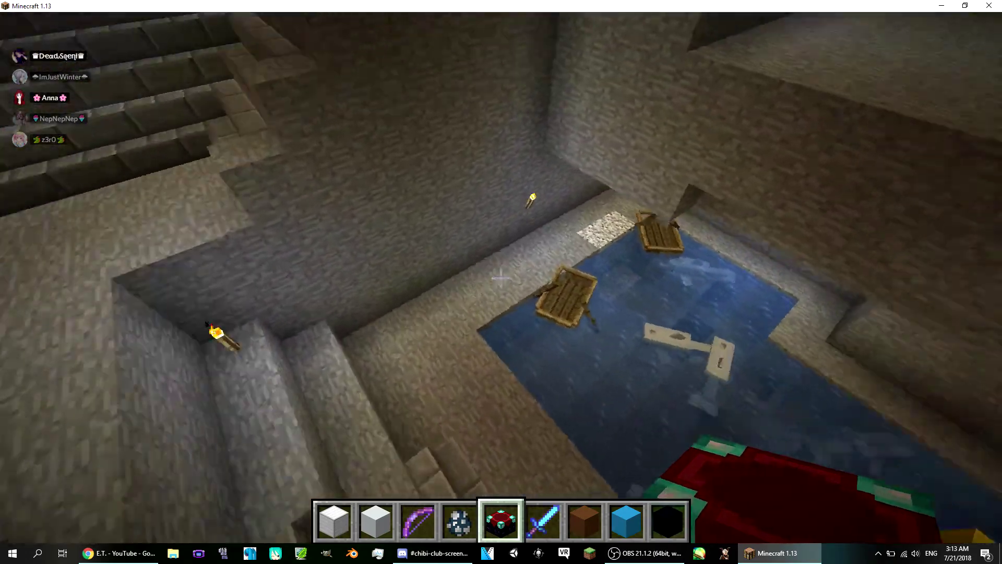
key(w)
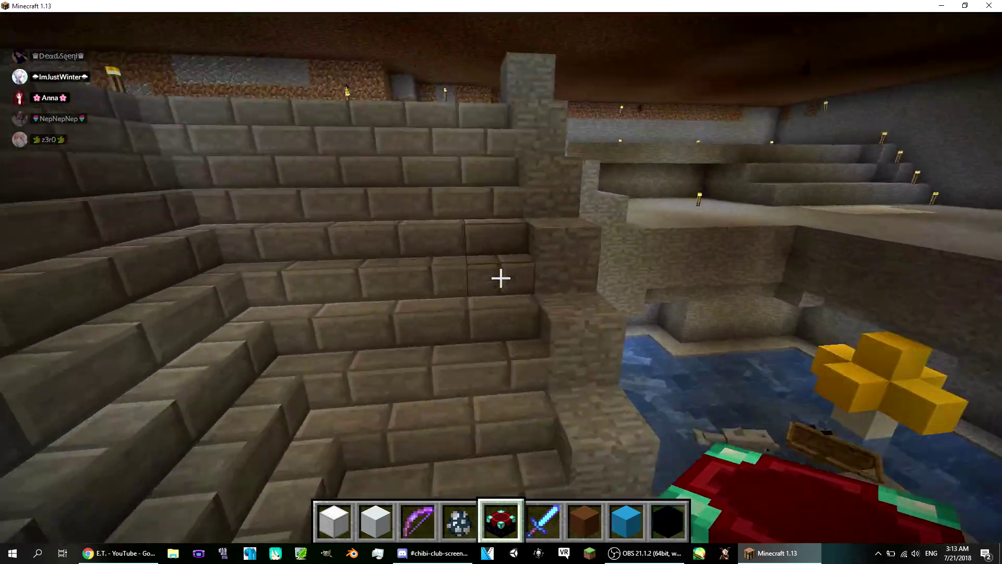
Cross the stone cave and climb the oak-log shaft out onto the grass.
key(w)
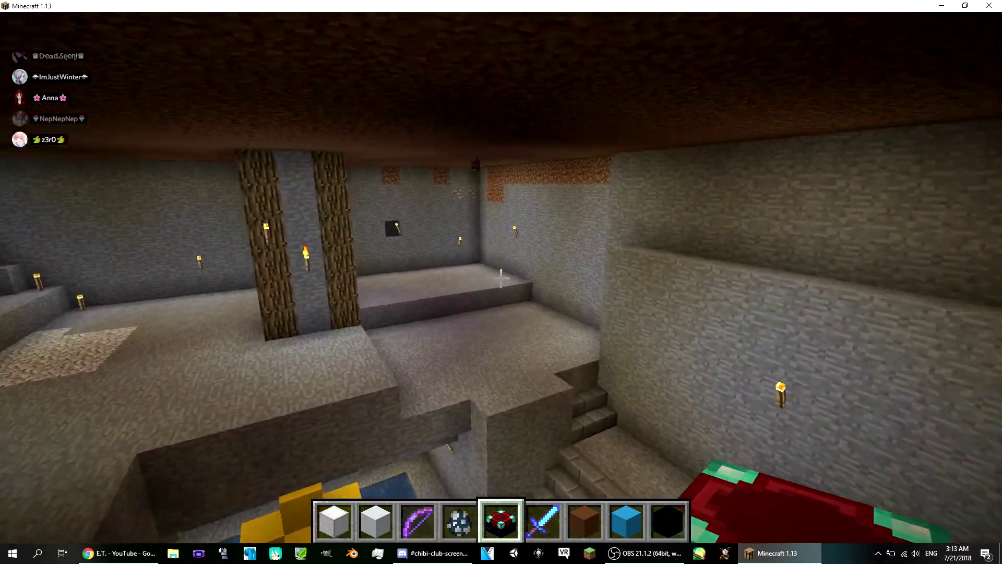
key(w)
key(w)
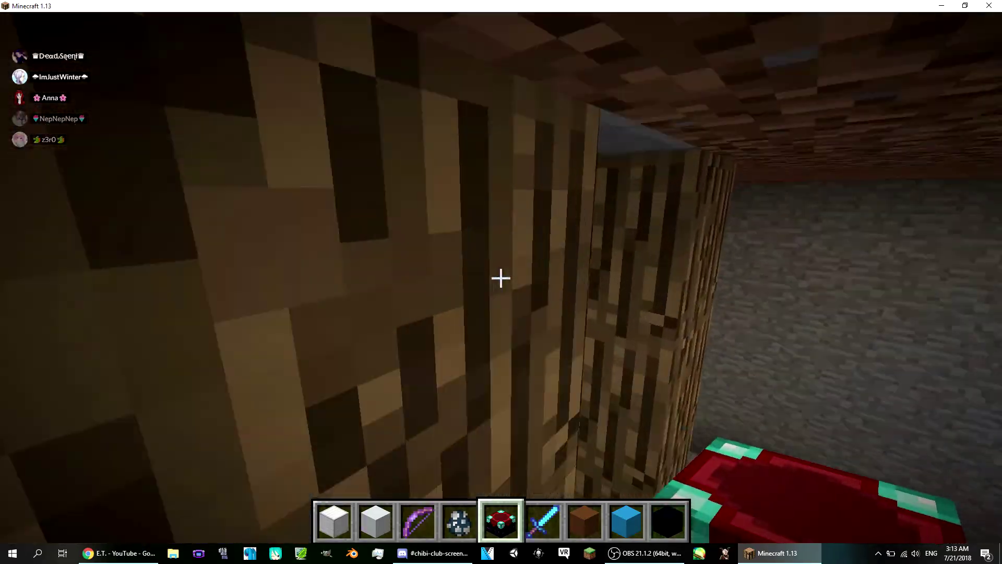
key(w)
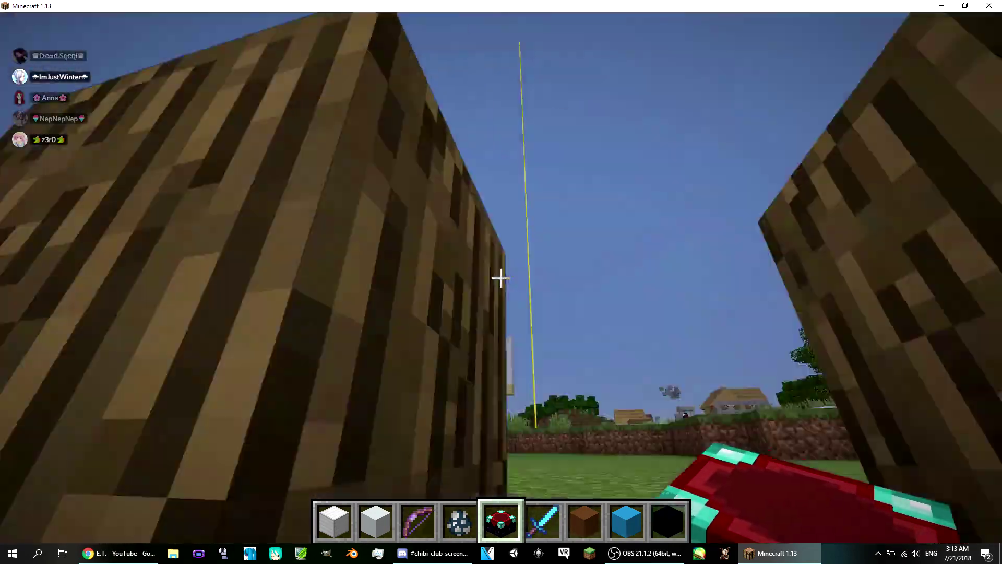
Walk up to the yellow-haired and white statues, backing off to see the white one whole.
key(w)
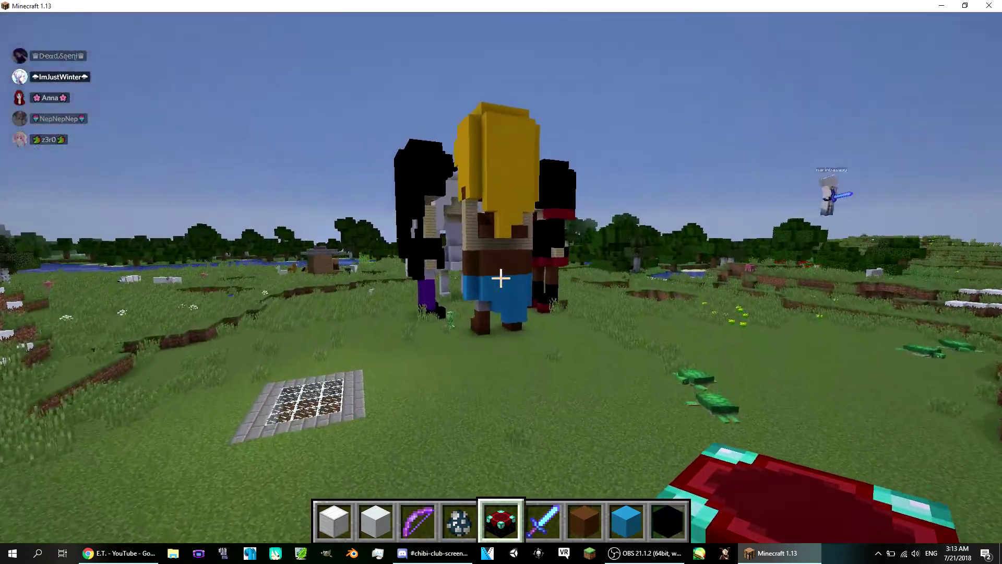
key(w)
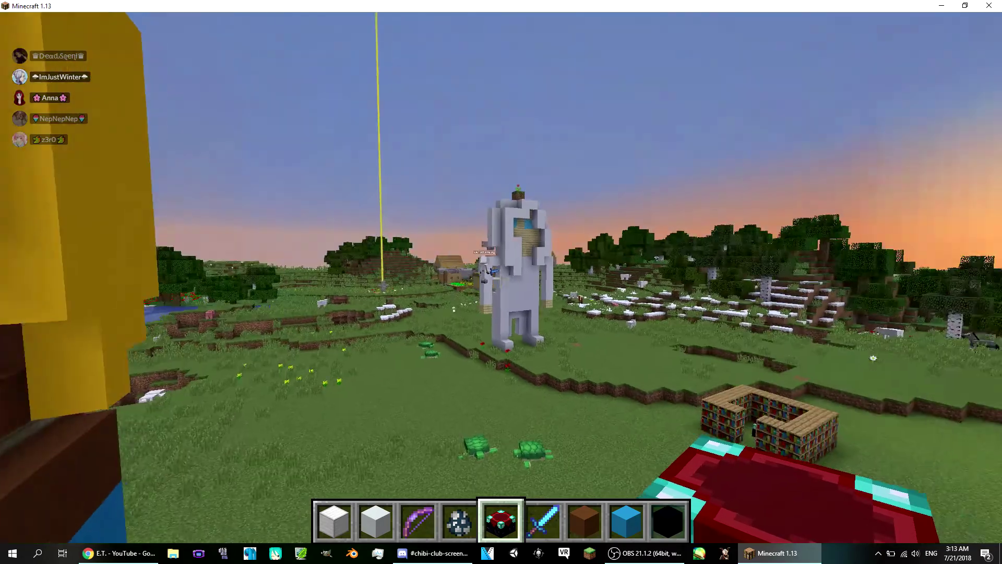
key(w)
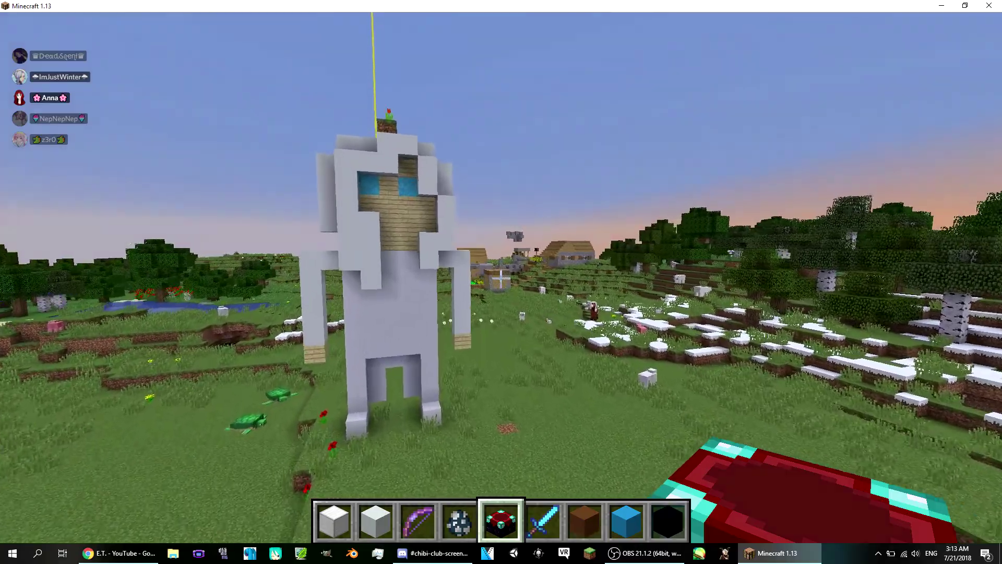
key(w)
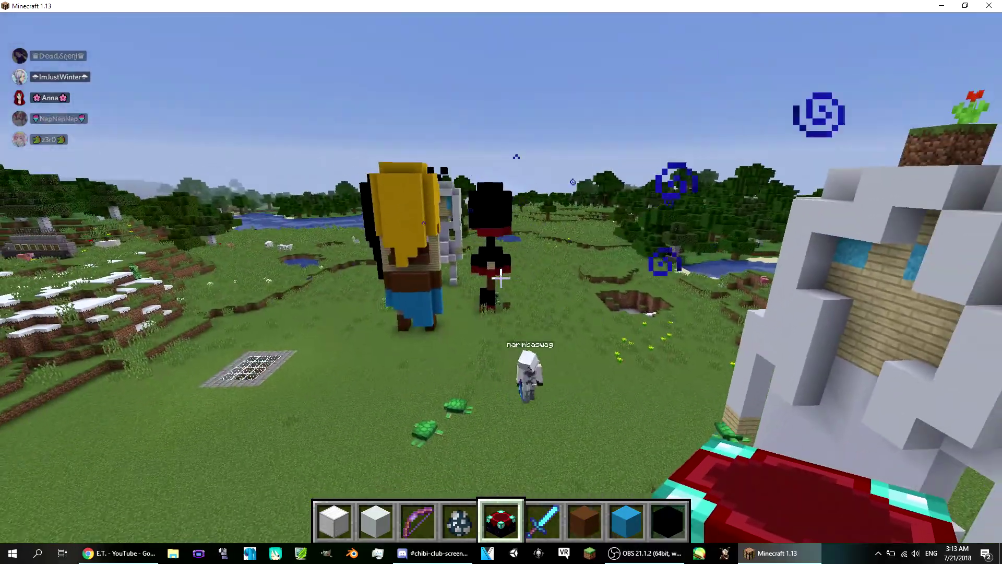
key(w)
key(w)
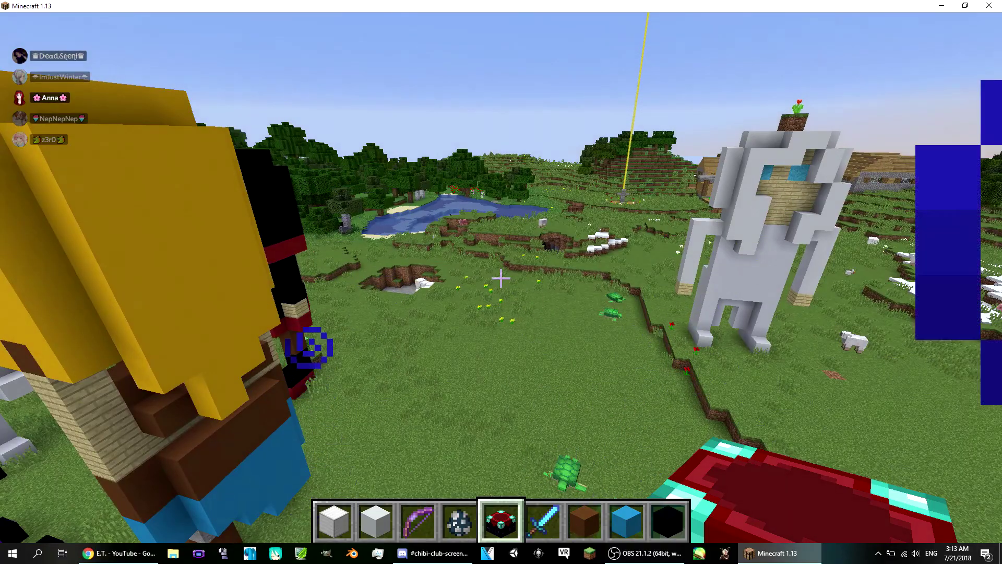
key(s)
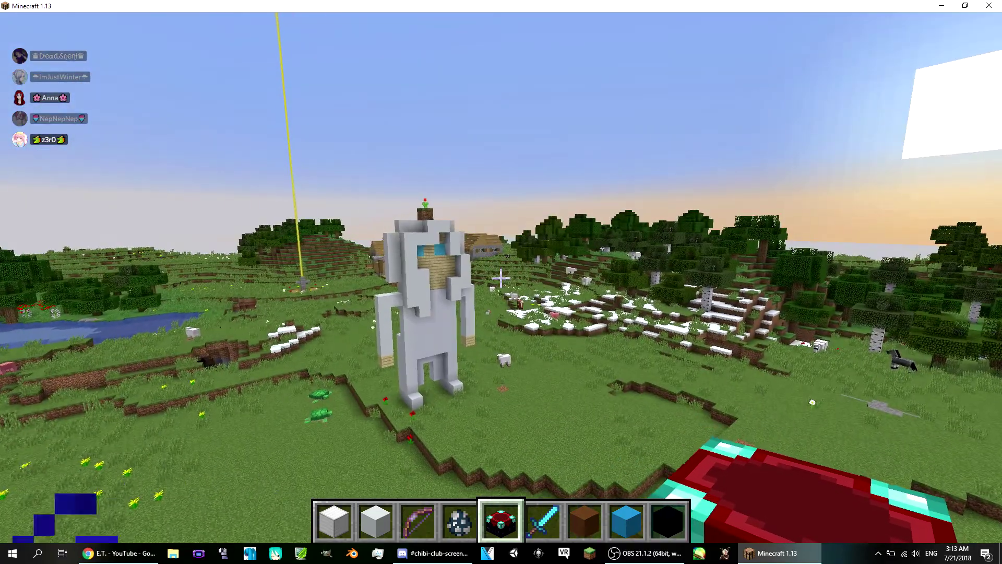
Fly past the yellow statue over the pond, house and village toward the snowy terrain.
key(w)
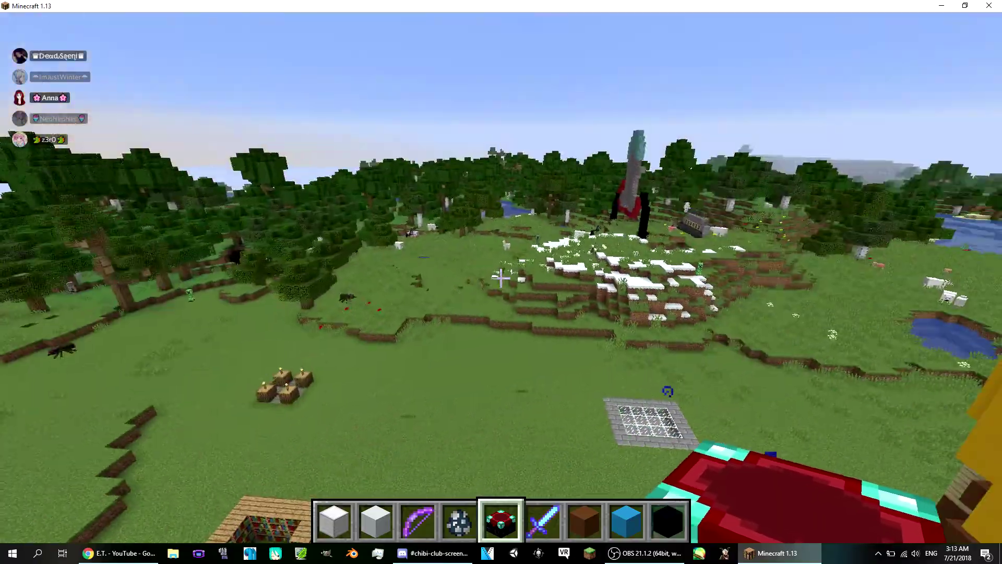
key(w)
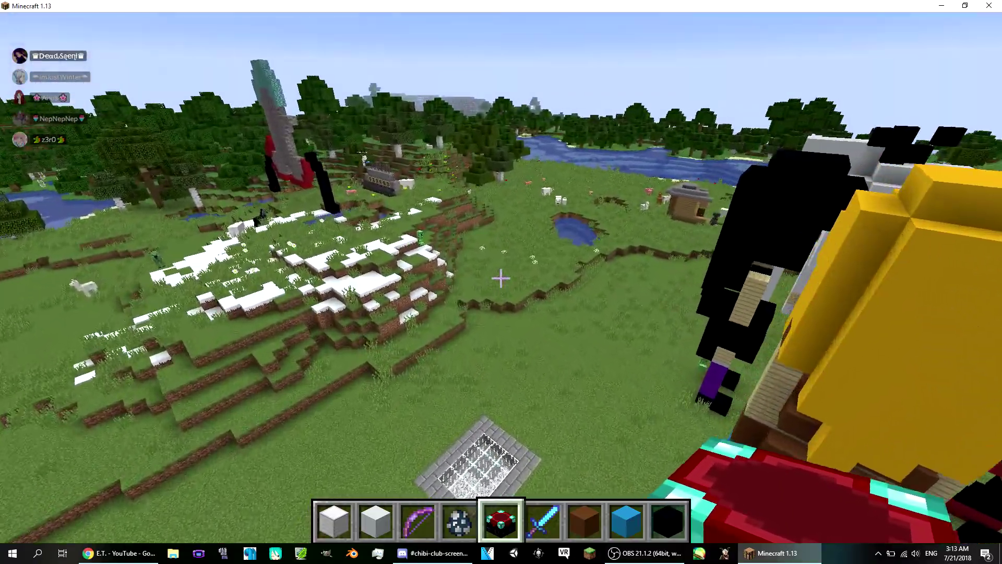
key(w)
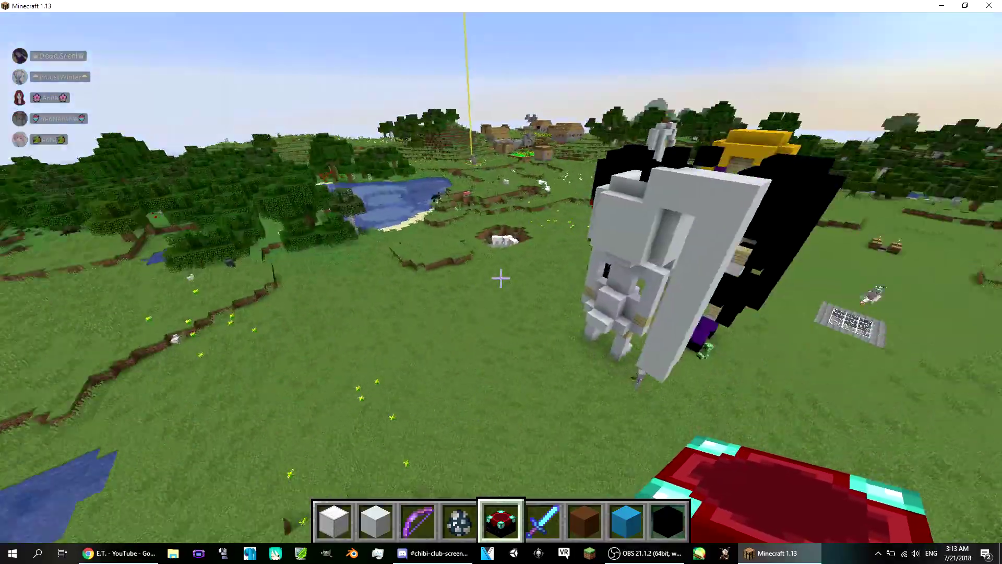
key(w)
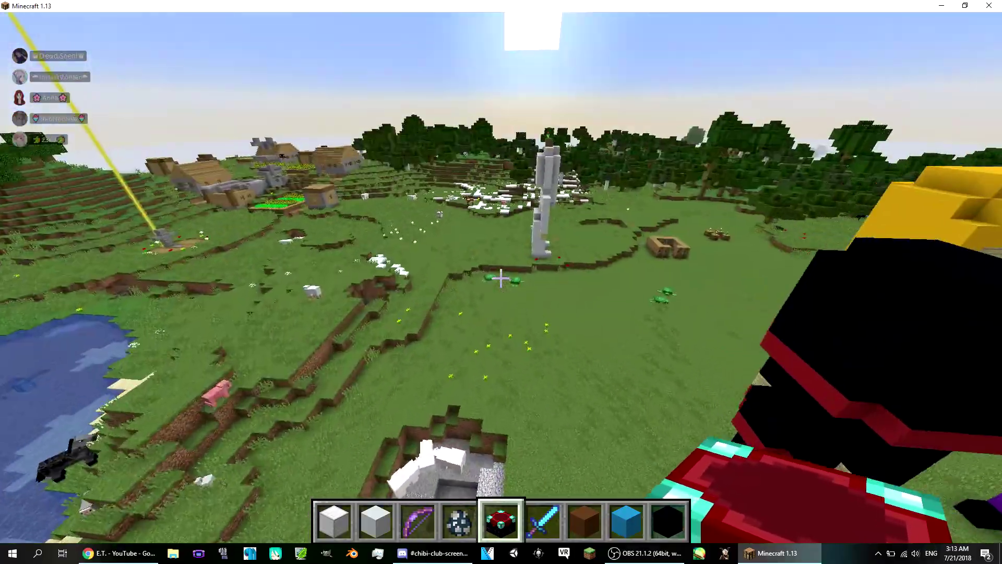
key(w)
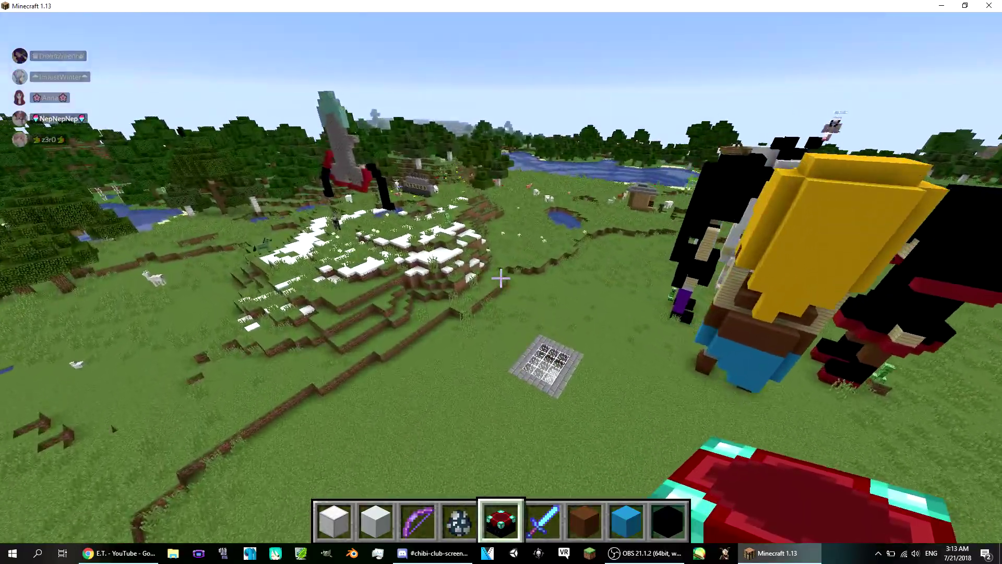
key(a)
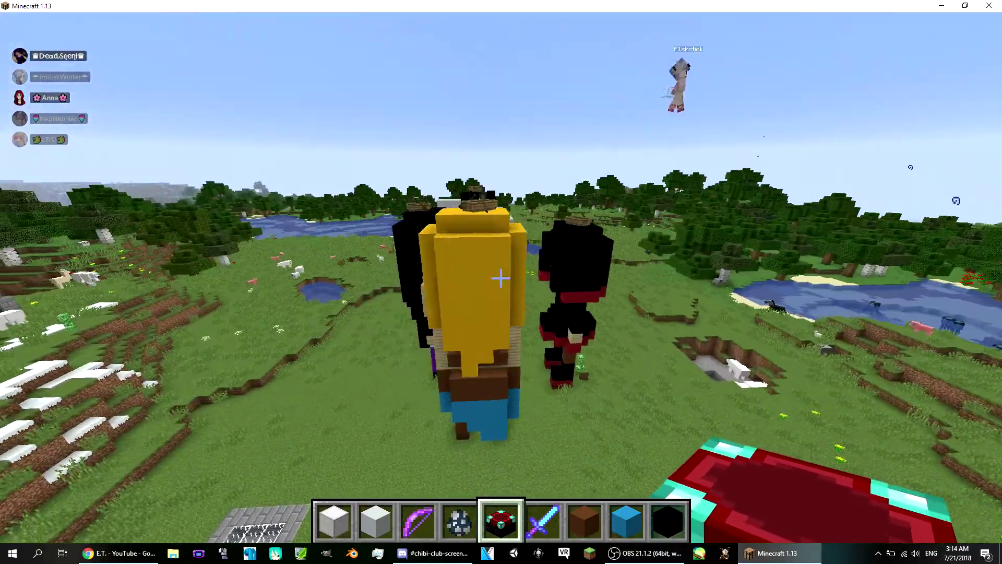
key(w)
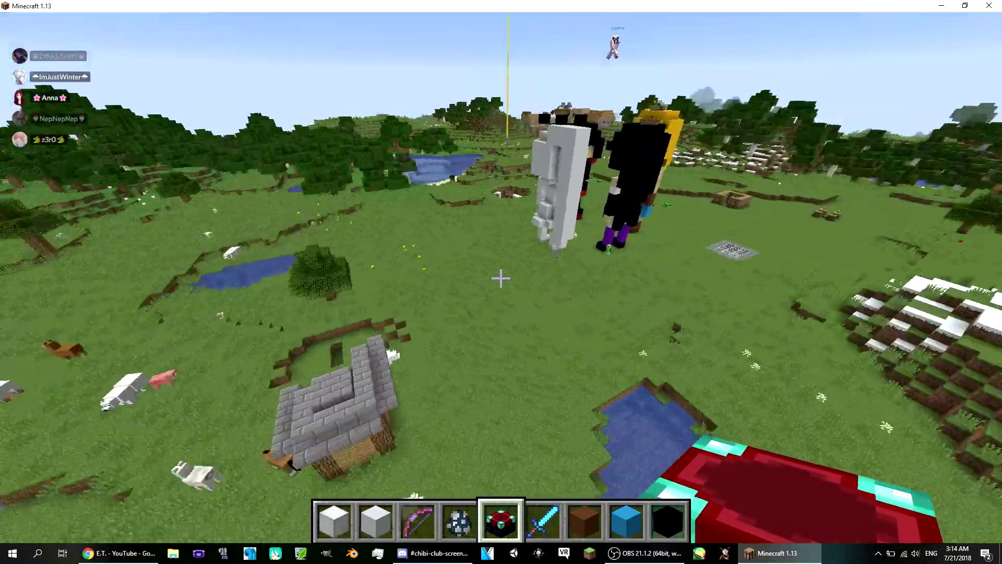
Fly over the wooden enclosure to the yellow-haired statue's head, then open the creative inventory.
key(w)
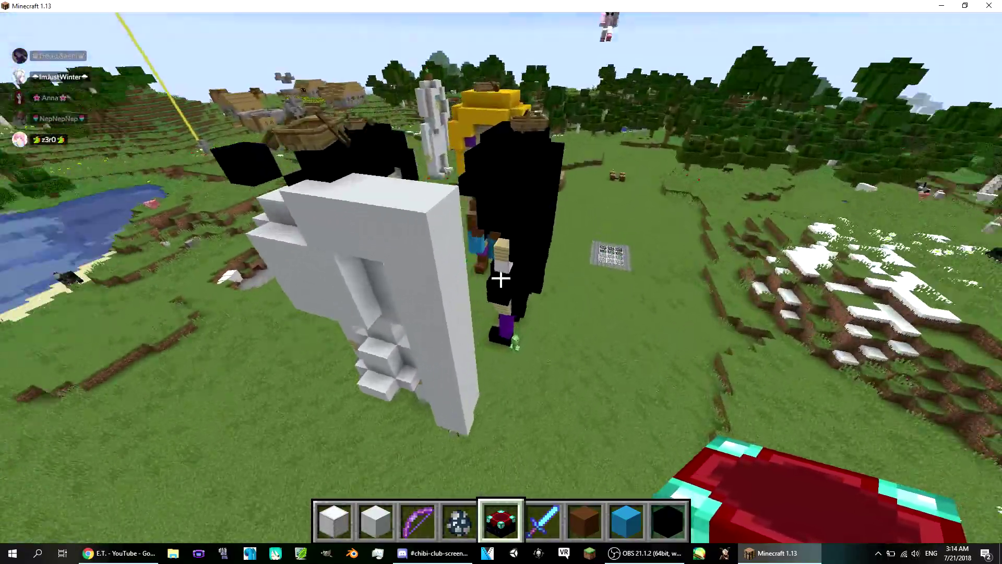
key(w)
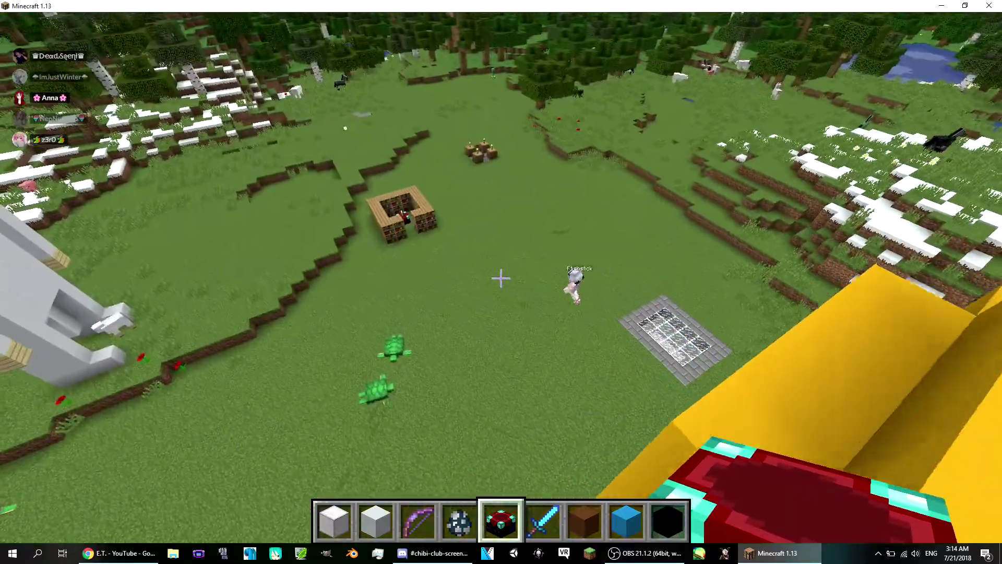
key(w)
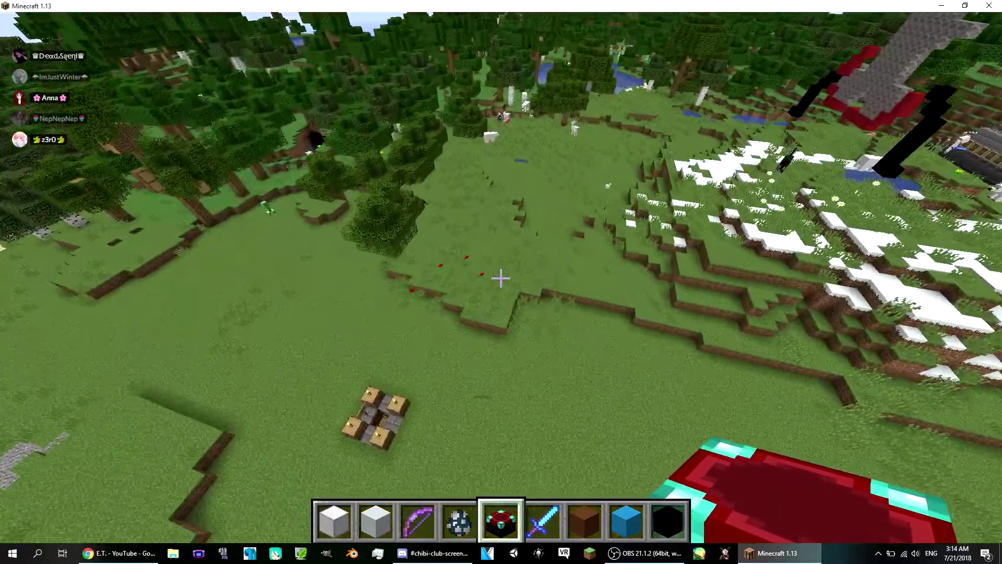
key(w)
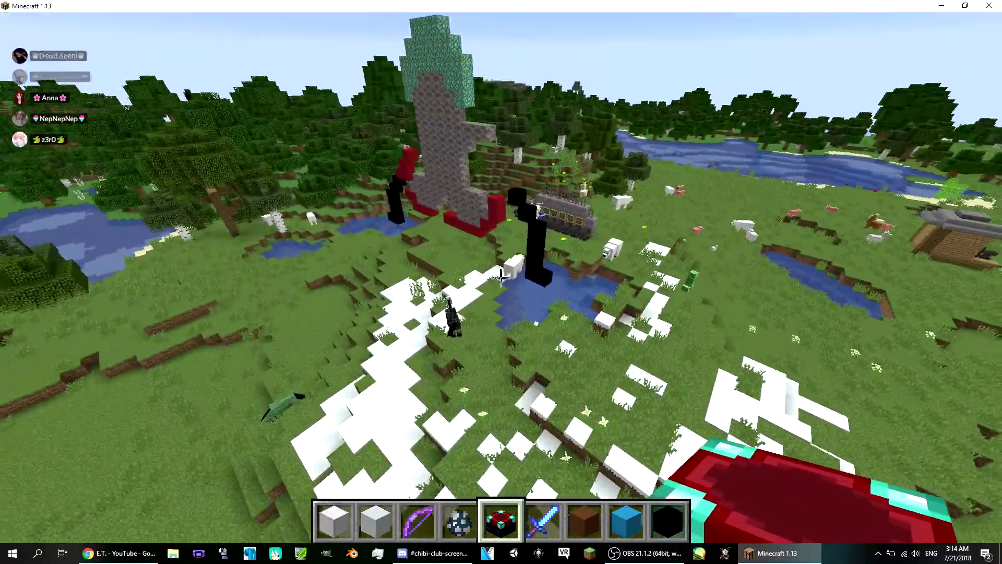
key(w)
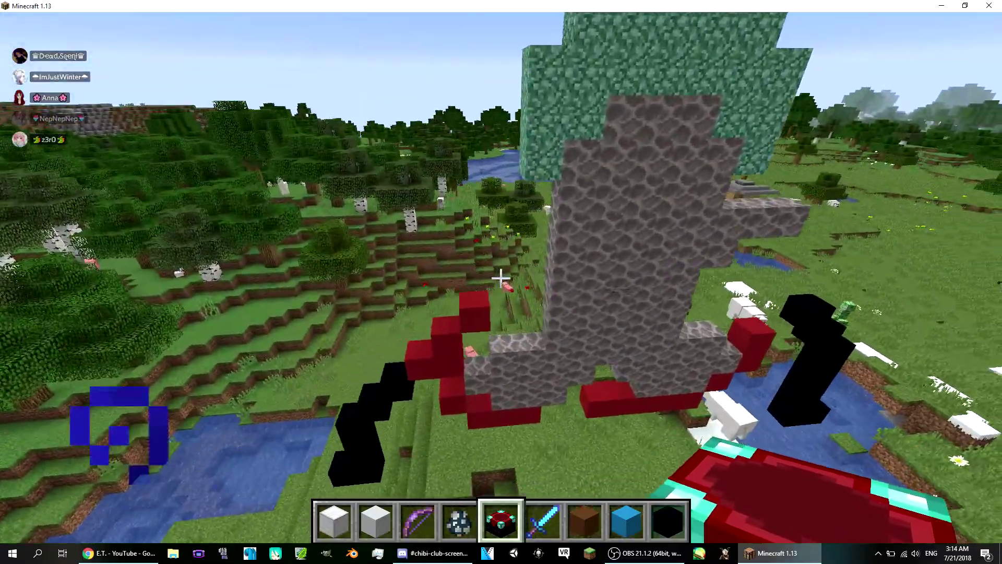
key(w)
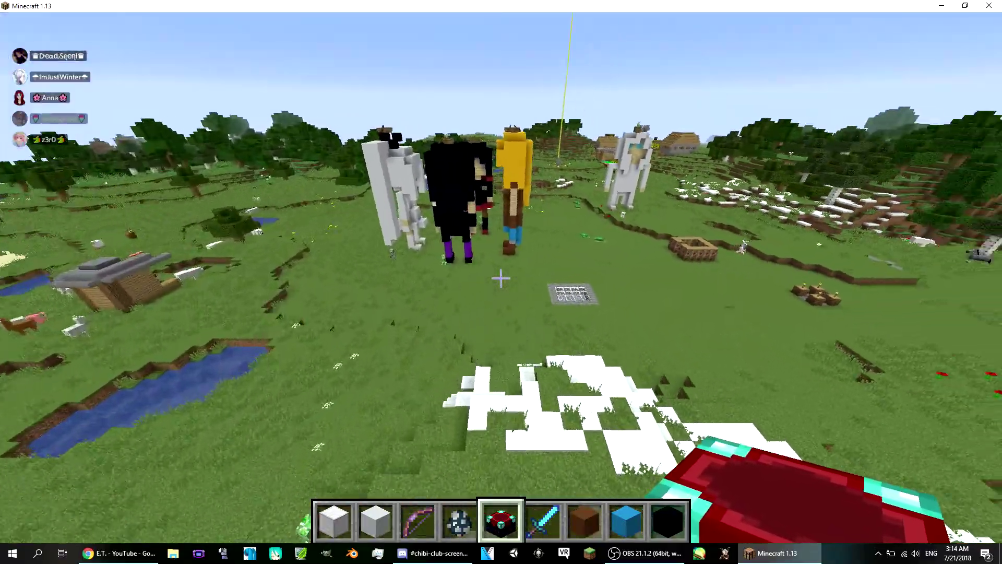
key(w)
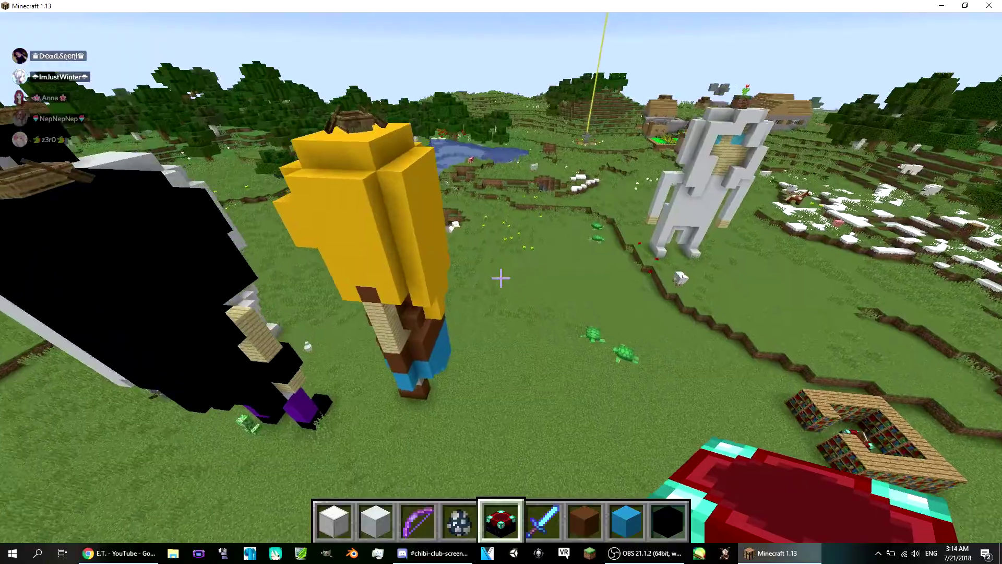
key(w)
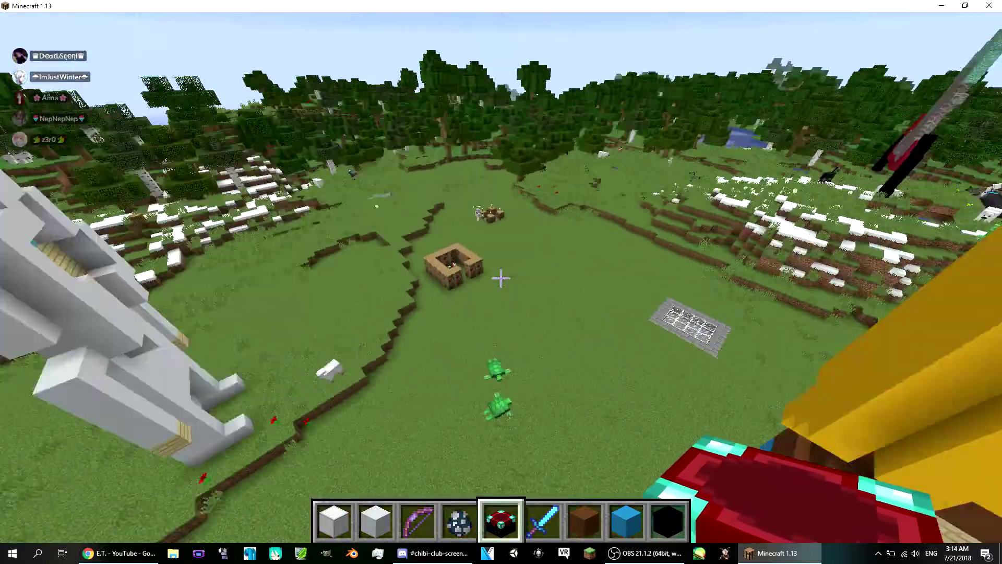
key(e)
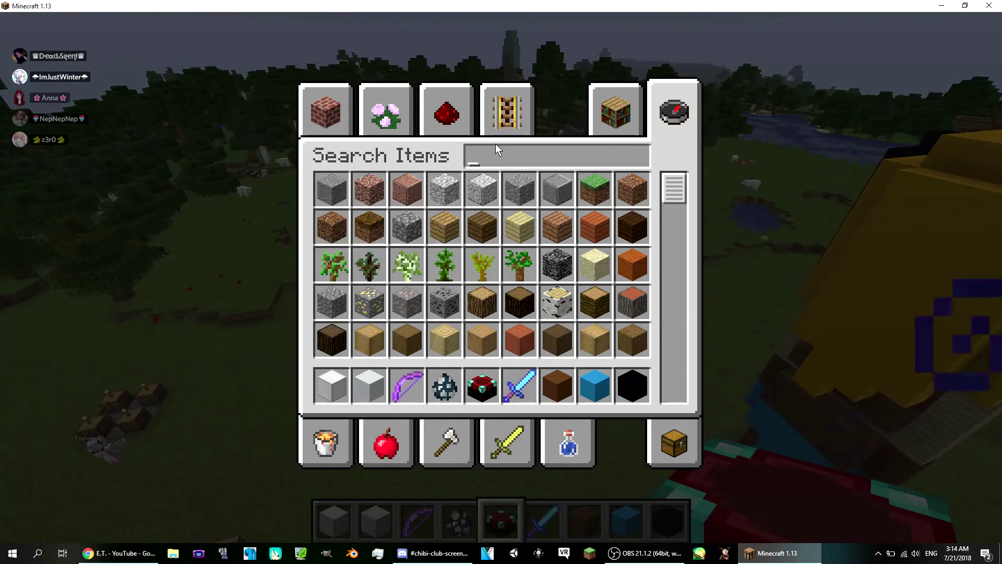
scroll(453, 317, down, 3)
scroll(453, 317, down, 3)
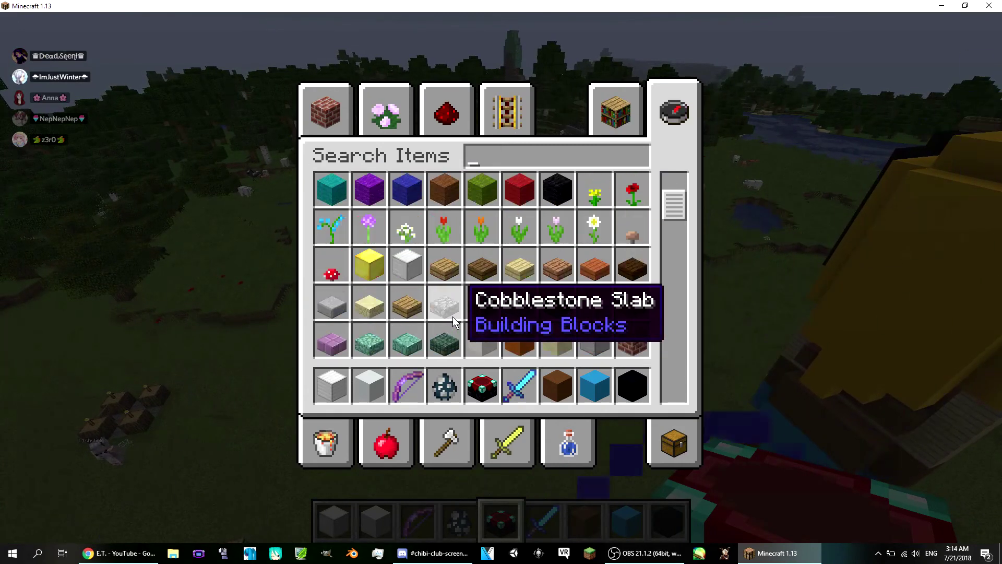
scroll(453, 316, down, 2)
scroll(452, 317, down, 3)
scroll(439, 331, down, 3)
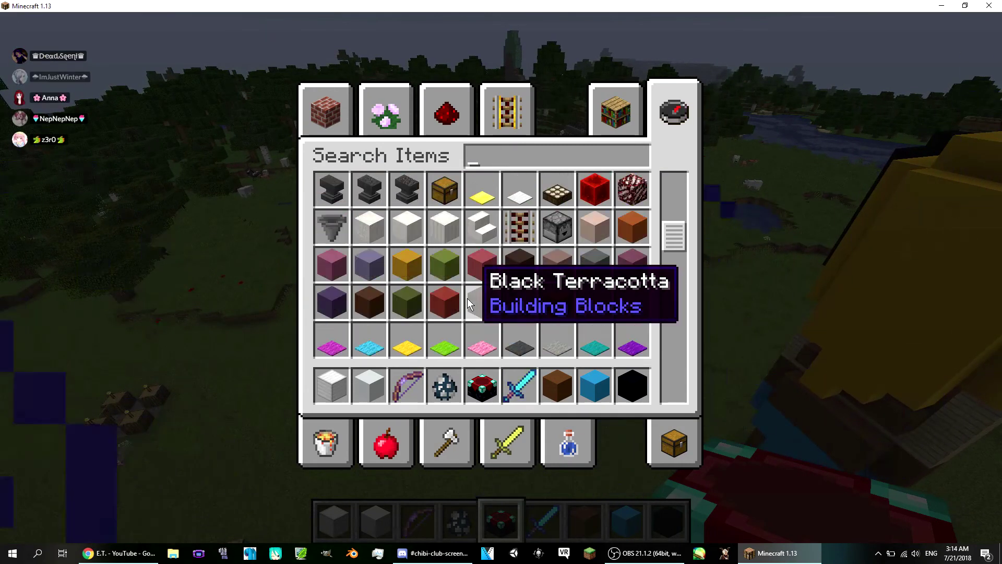
scroll(477, 287, down, 3)
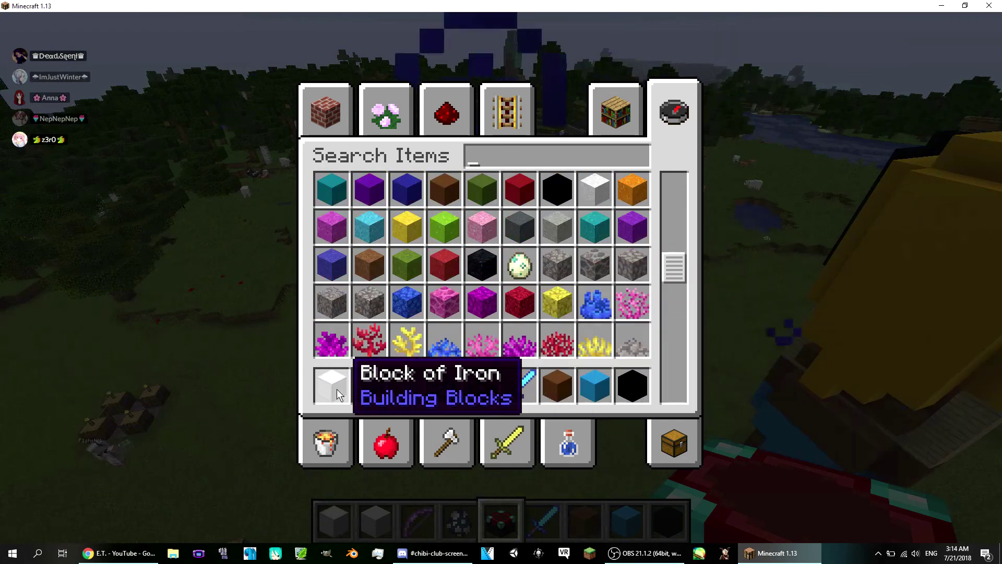
Clear the iron blocks from the hotbar, move the Diamond Sword, and put brown concrete in slot three.
click(336, 389)
click(368, 301)
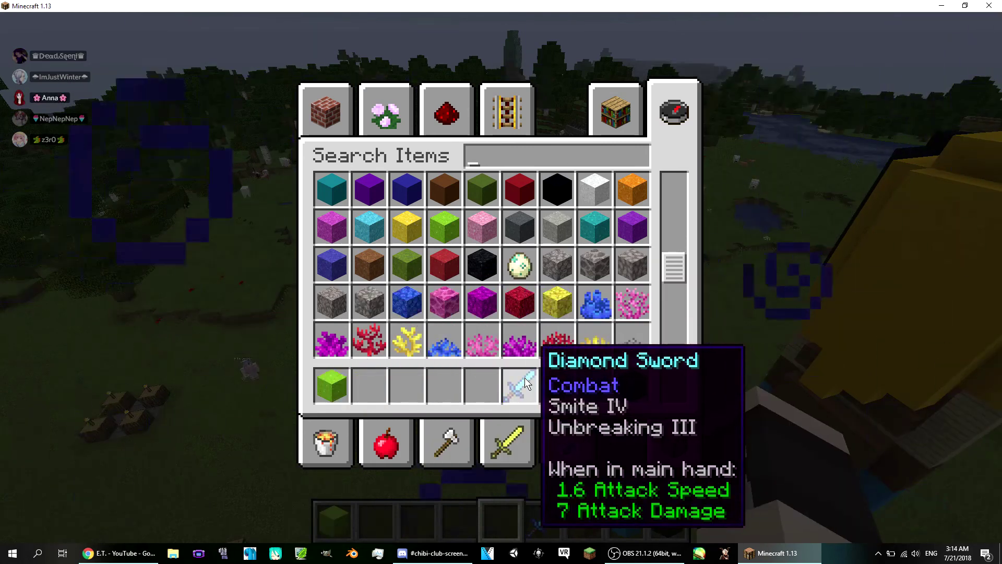
click(519, 384)
click(482, 385)
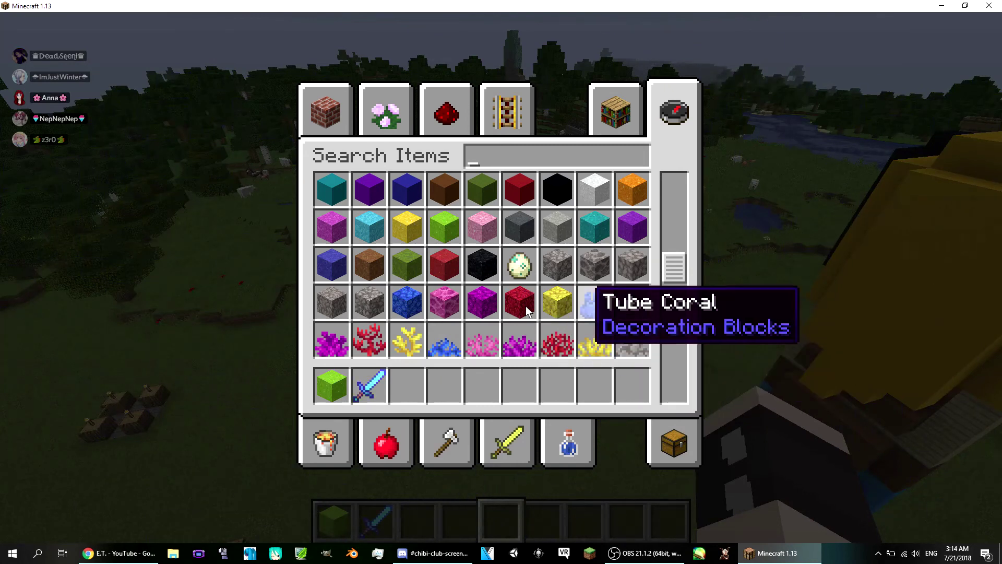
click(421, 398)
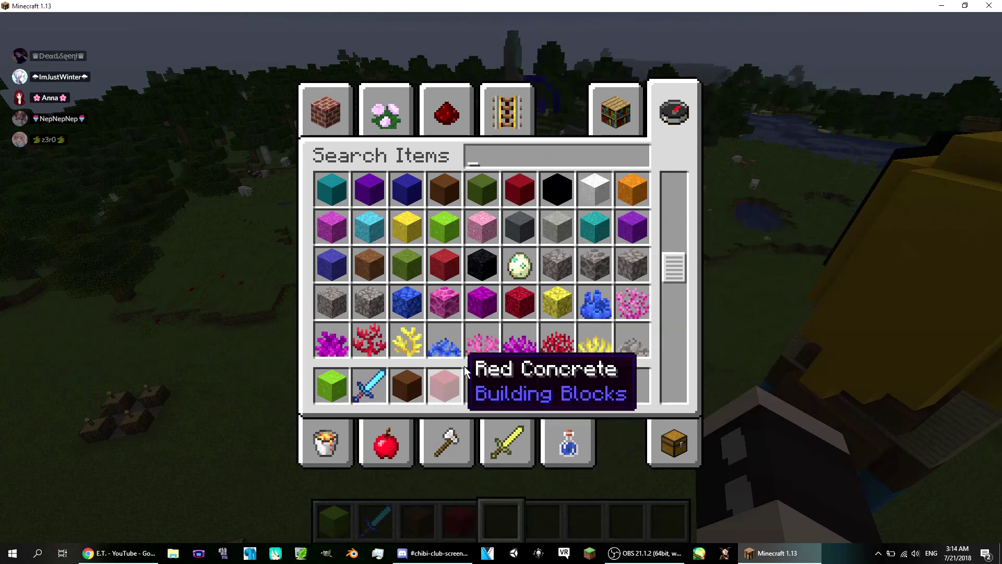
scroll(459, 237, up, 1)
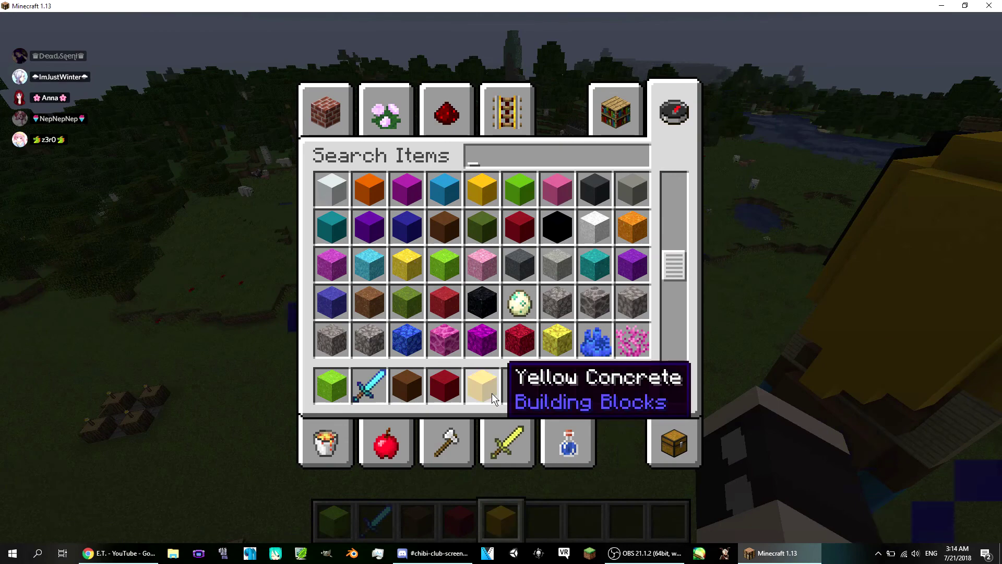
scroll(489, 309, up, 5)
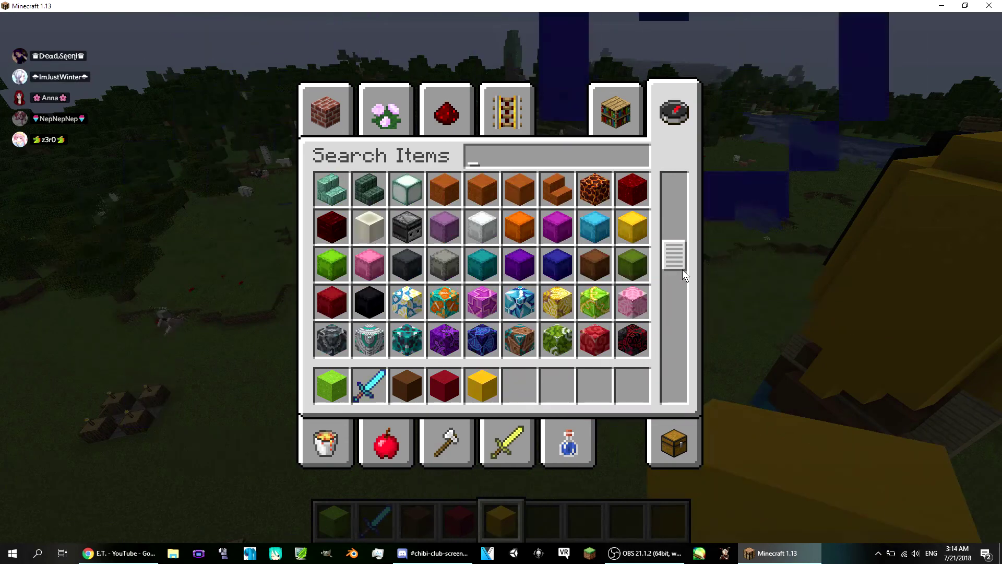
drag(683, 269, 665, 166)
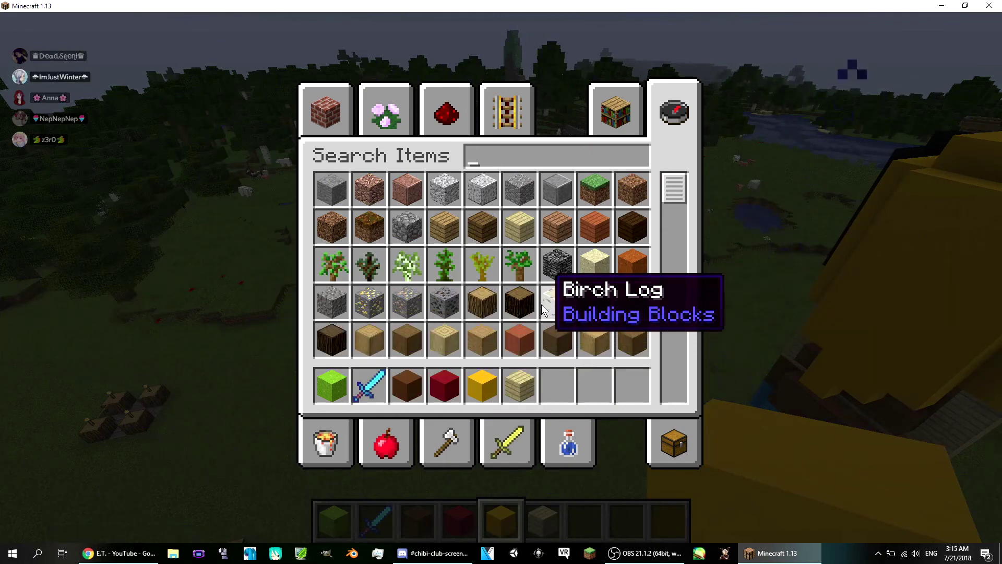
Return to the world and place brown concrete blocks for two legs, breaking one misplaced block.
key(e)
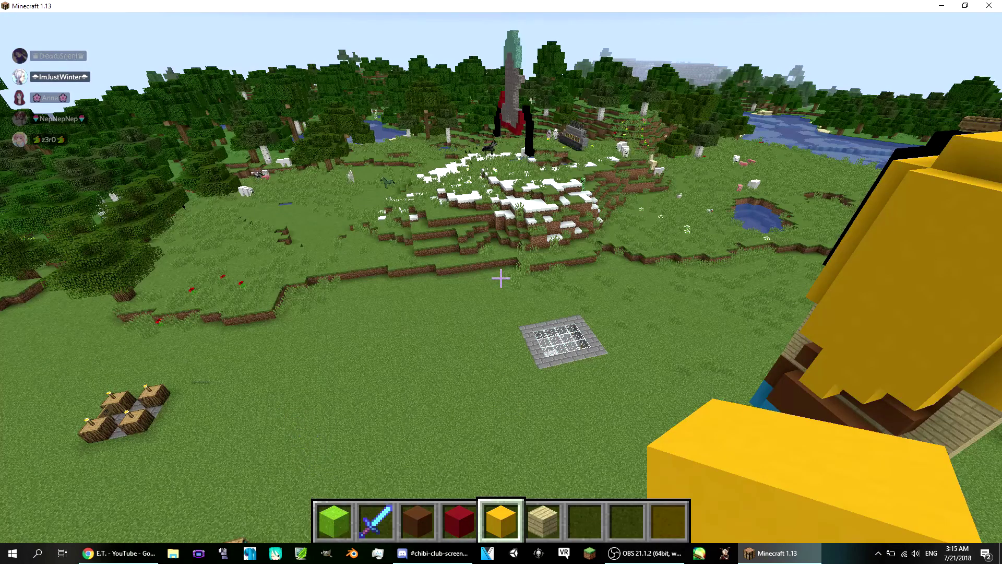
scroll(502, 278, up, 1)
scroll(502, 278, up, 1)
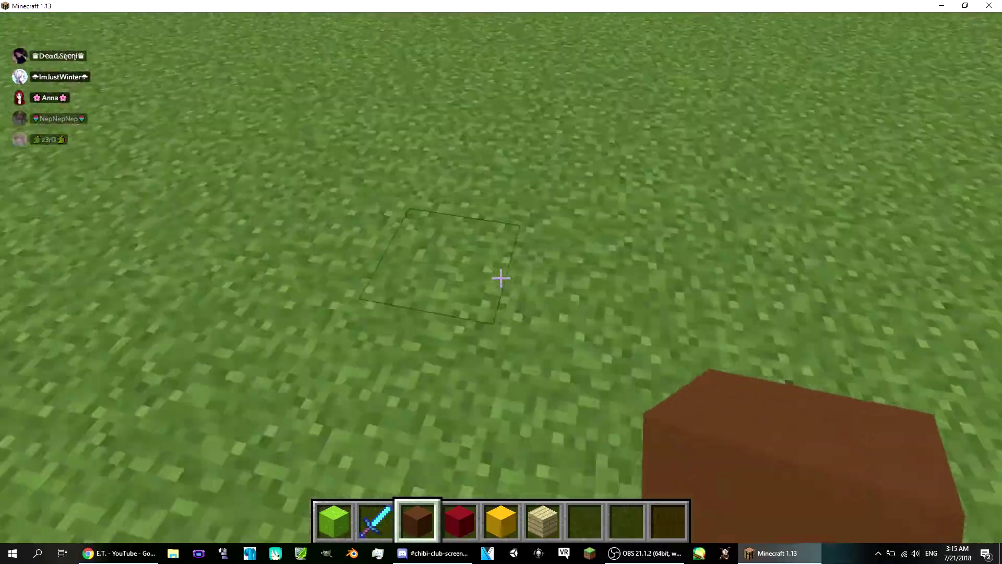
right_click(501, 277)
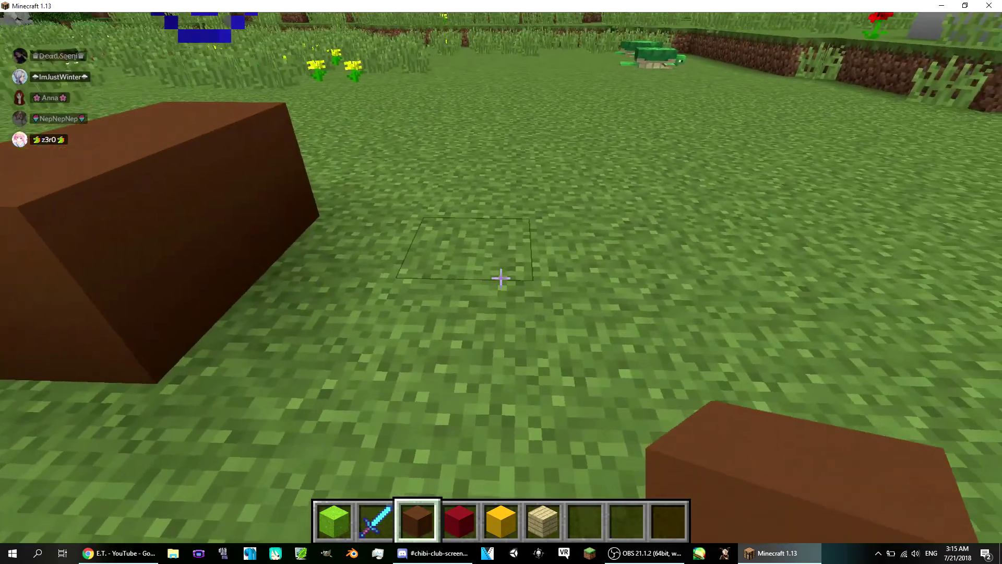
right_click(500, 278)
click(500, 277)
click(501, 278)
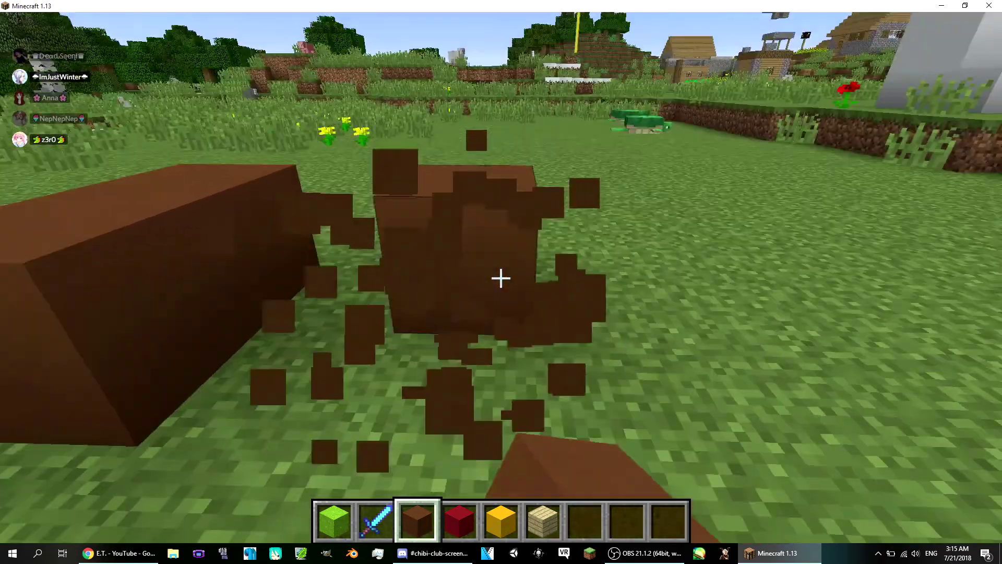
right_click(500, 278)
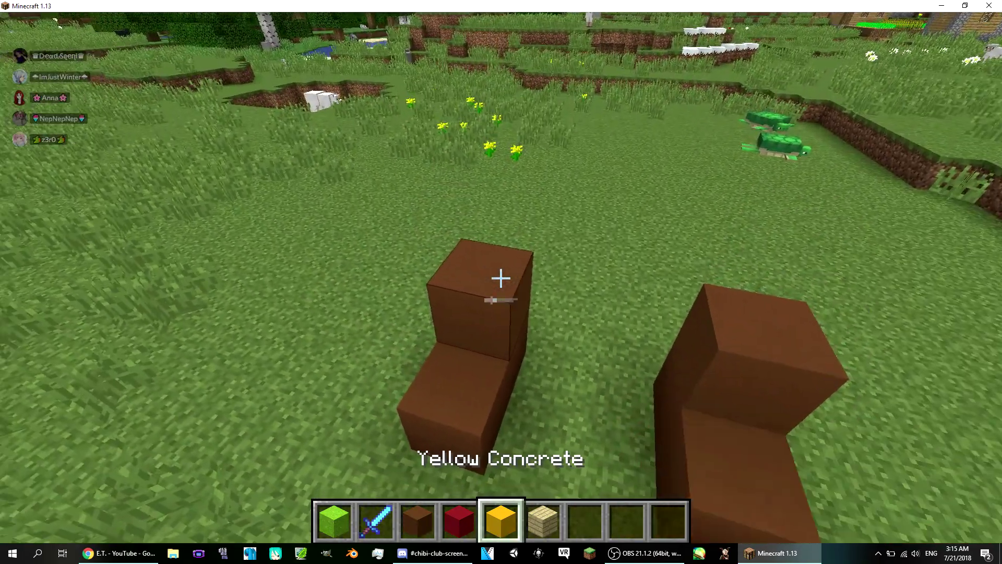
scroll(502, 278, down, 1)
Top both brown columns with yellow concrete, removing a misplaced birch plank.
right_click(502, 279)
click(501, 278)
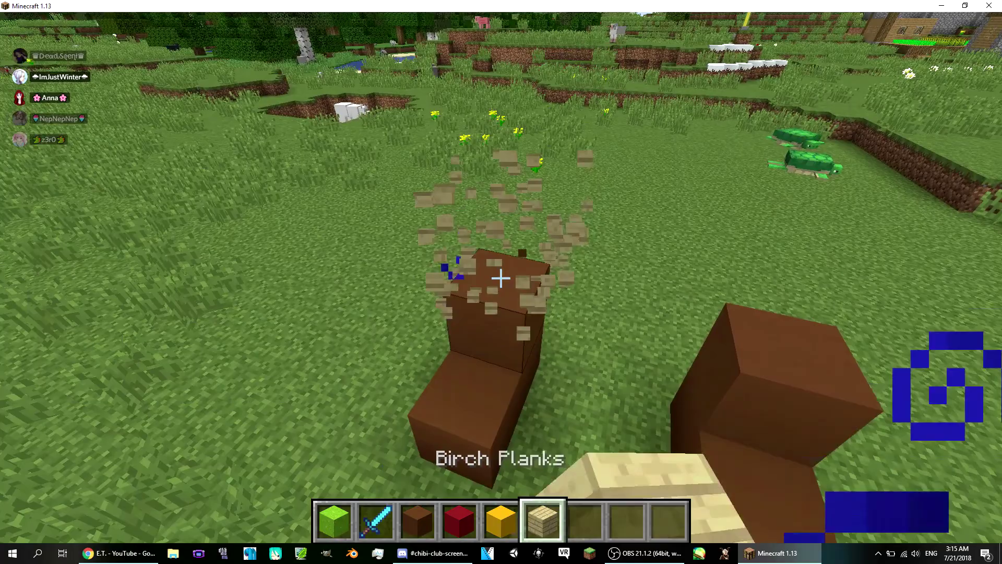
scroll(502, 278, up, 1)
right_click(501, 278)
right_click(502, 278)
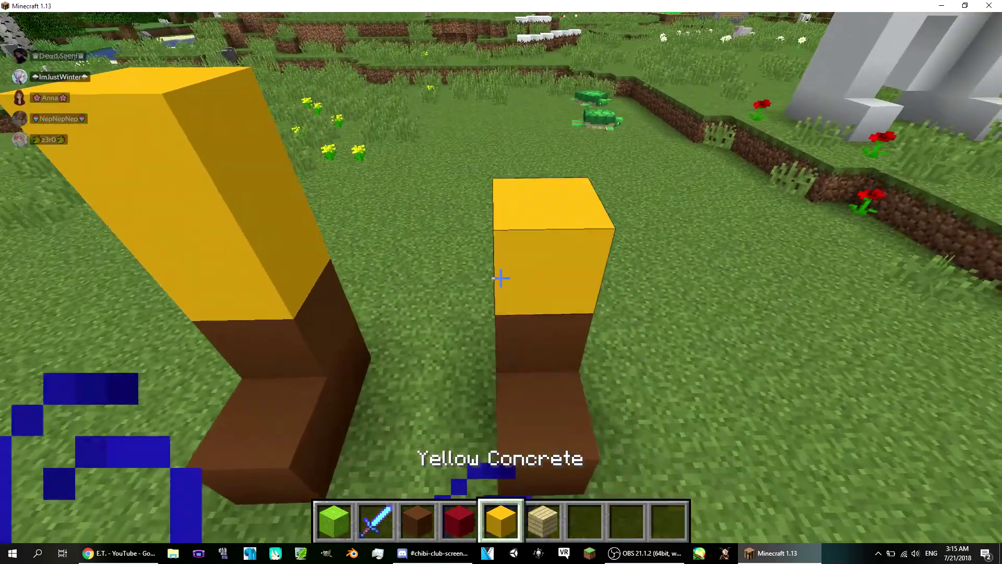
scroll(501, 279, down, 1)
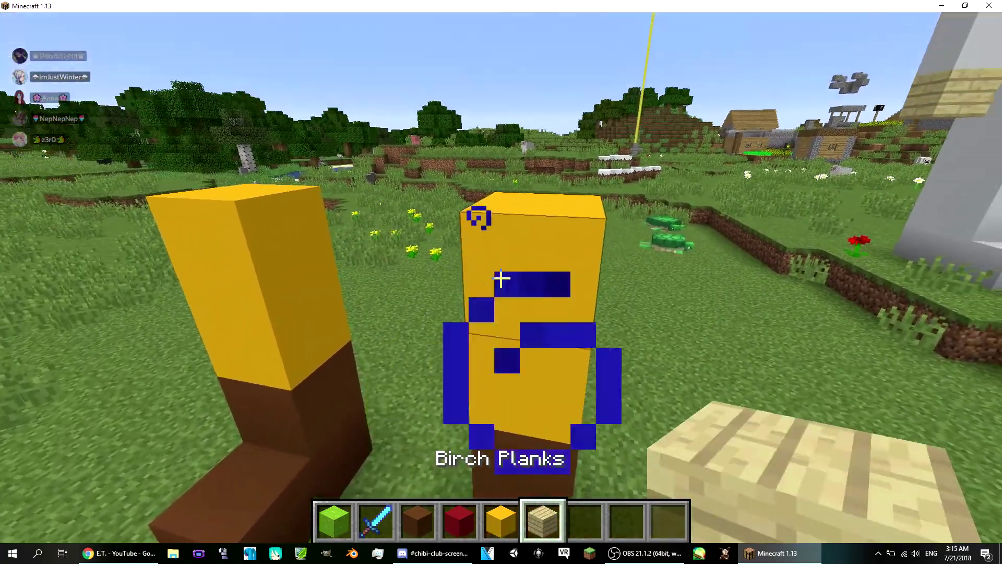
Place birch planks on a yellow column, then pause the game.
right_click(501, 279)
click(501, 278)
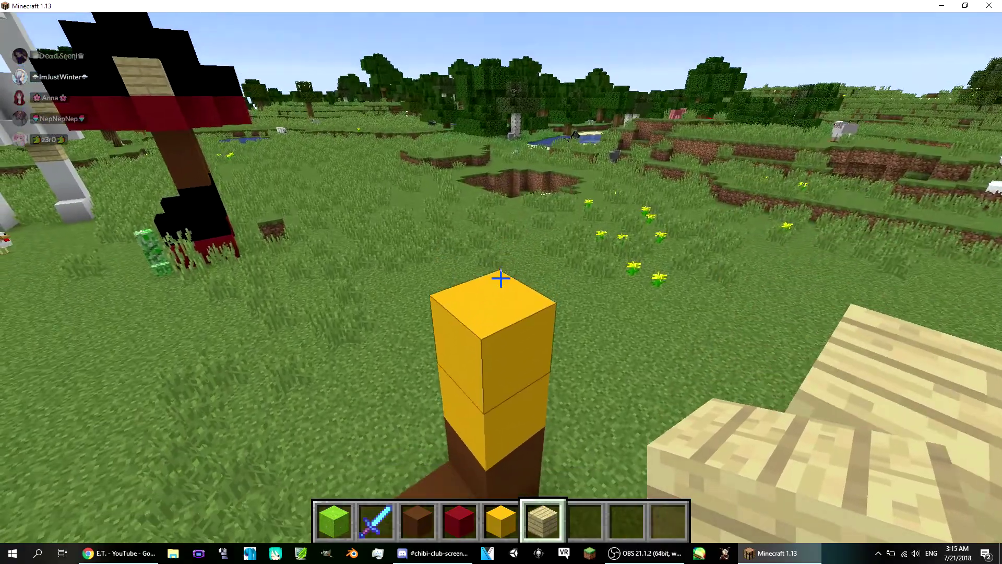
right_click(502, 278)
key(Escape)
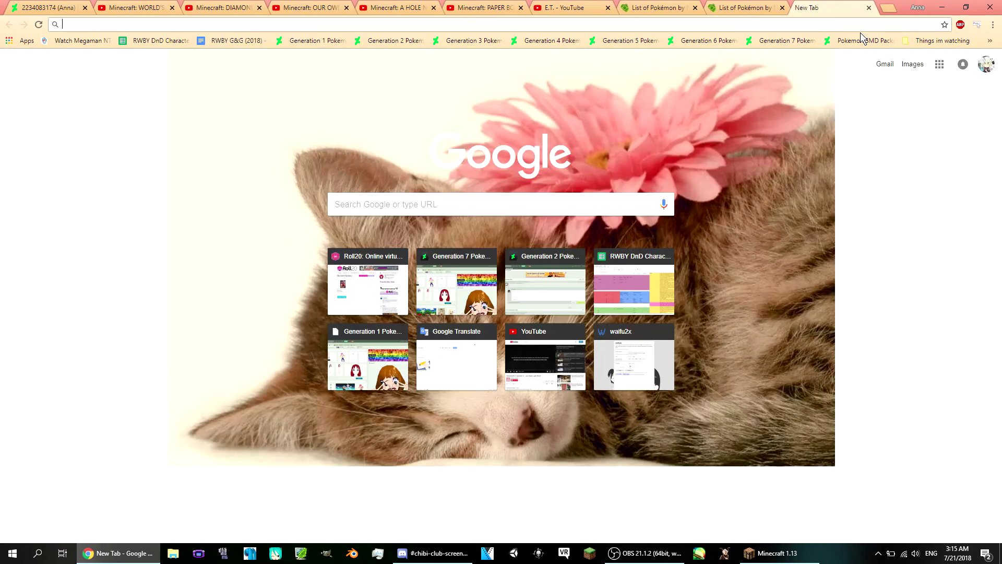
text(pyrr)
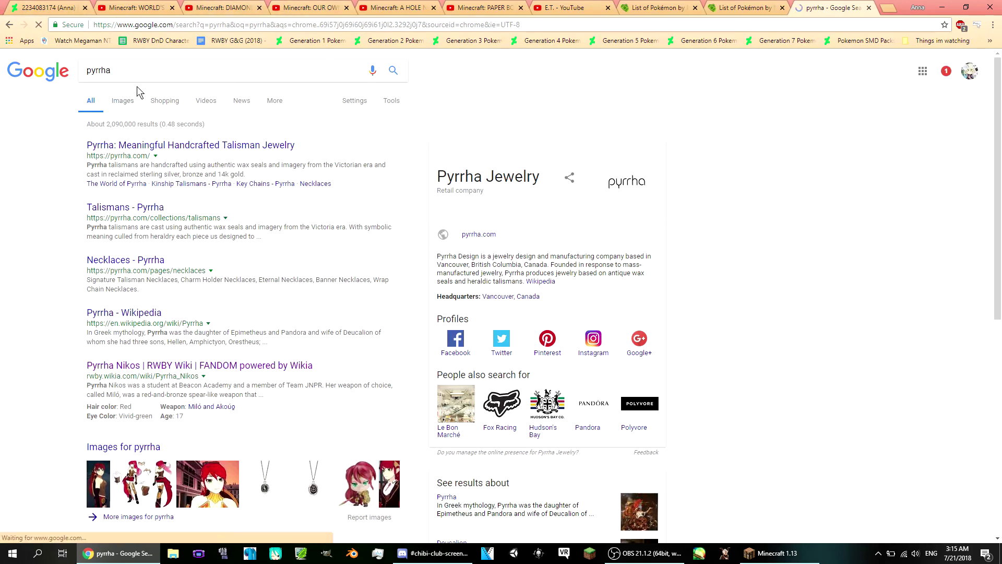
Open a large preview of a Pyrrha image from the Google image results for 'pyrrha'.
click(123, 101)
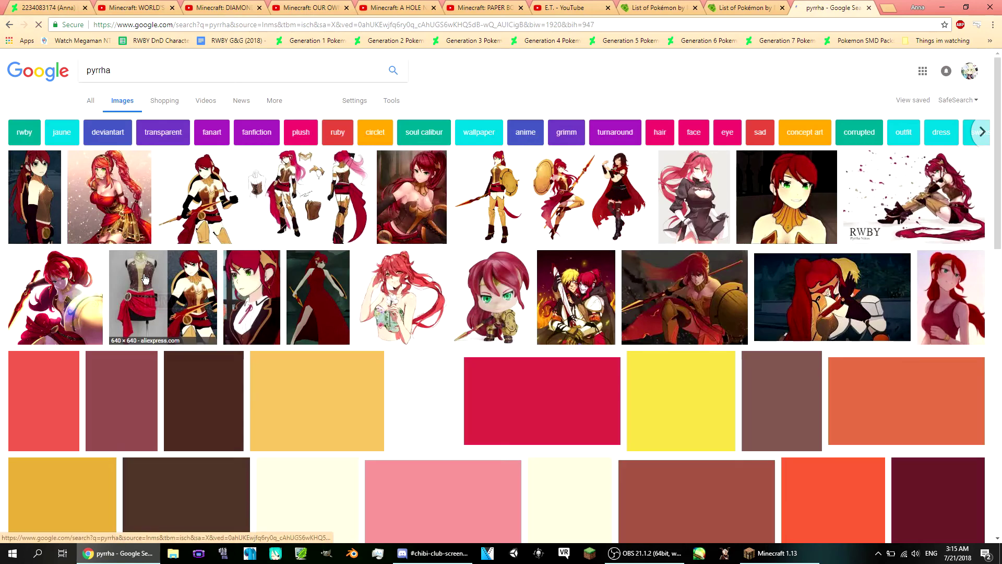
click(439, 406)
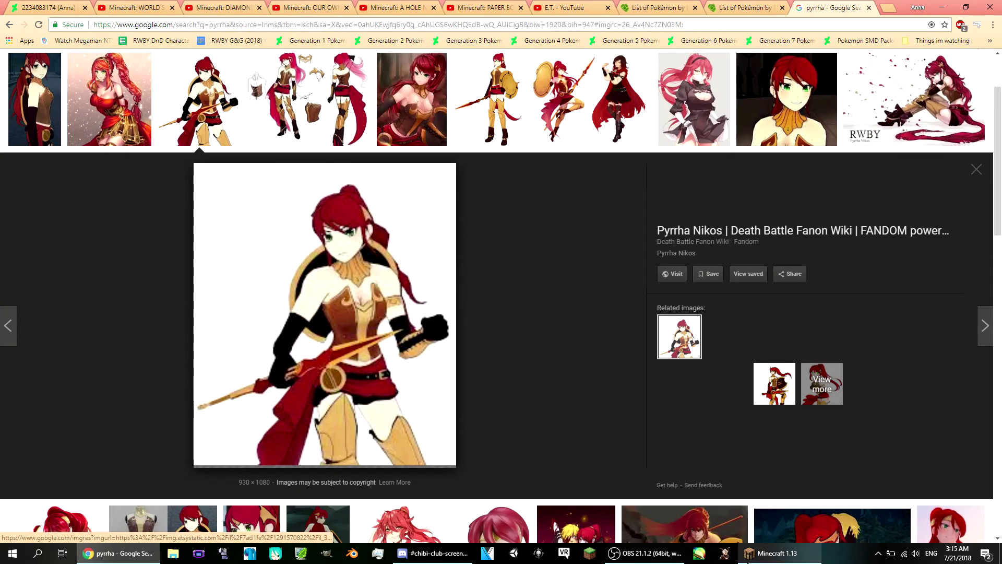
Return to the game and place two red concrete blocks atop the statue's legs.
click(779, 553)
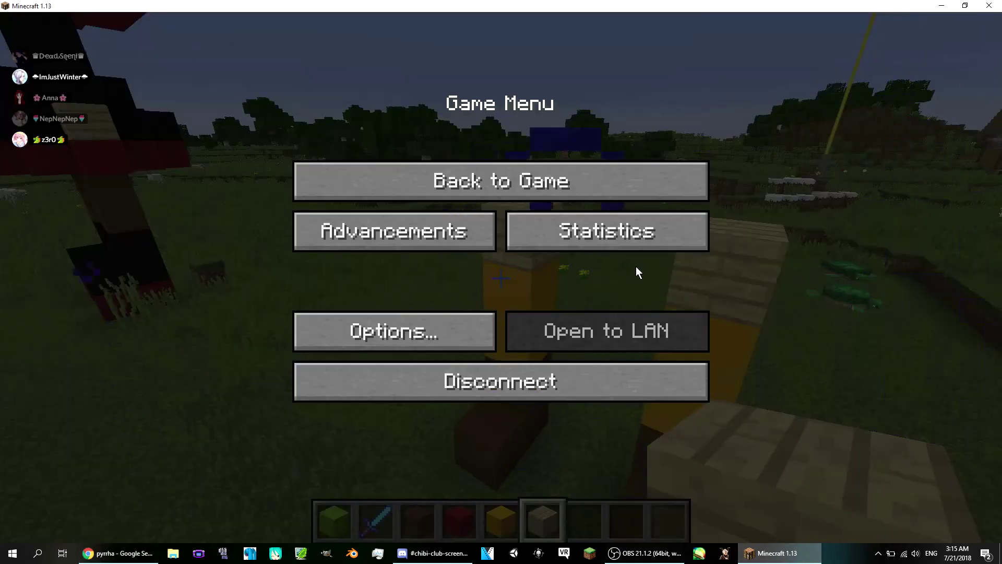
key(Escape)
scroll(501, 282, up, 1)
scroll(501, 279, up, 1)
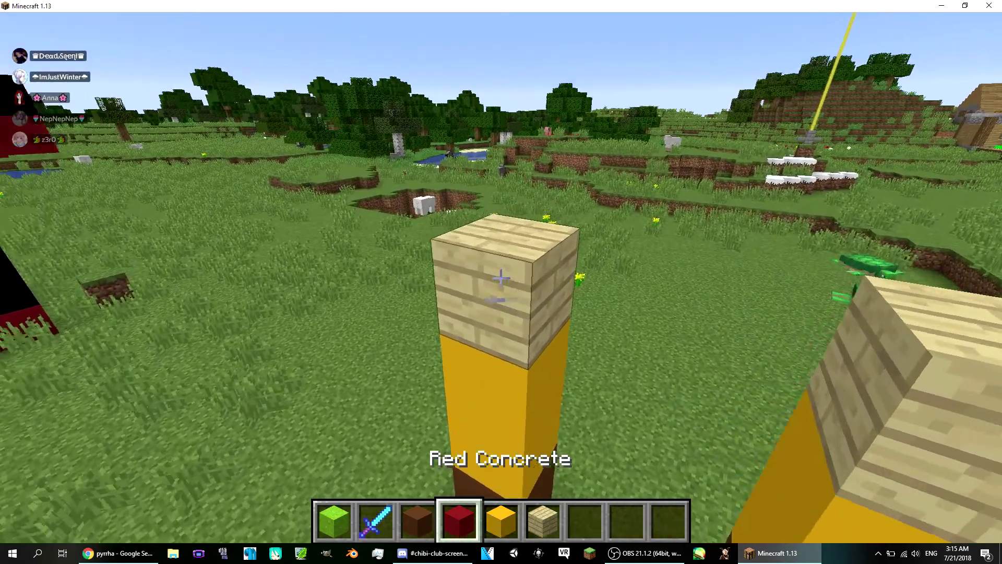
right_click(501, 278)
key(a)
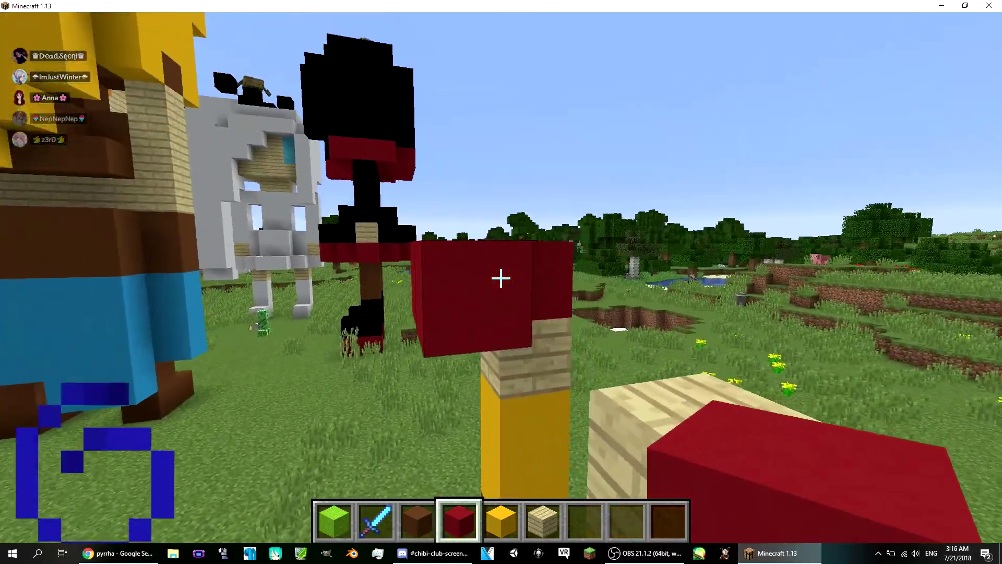
right_click(501, 278)
Circle and fly above the statue to add another red concrete block to the hair.
key(a)
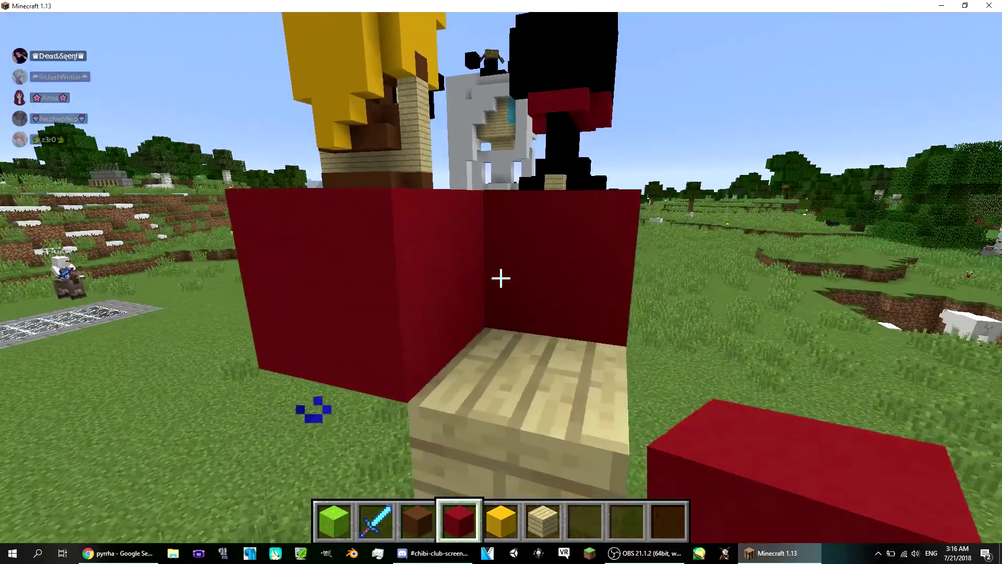
key(a)
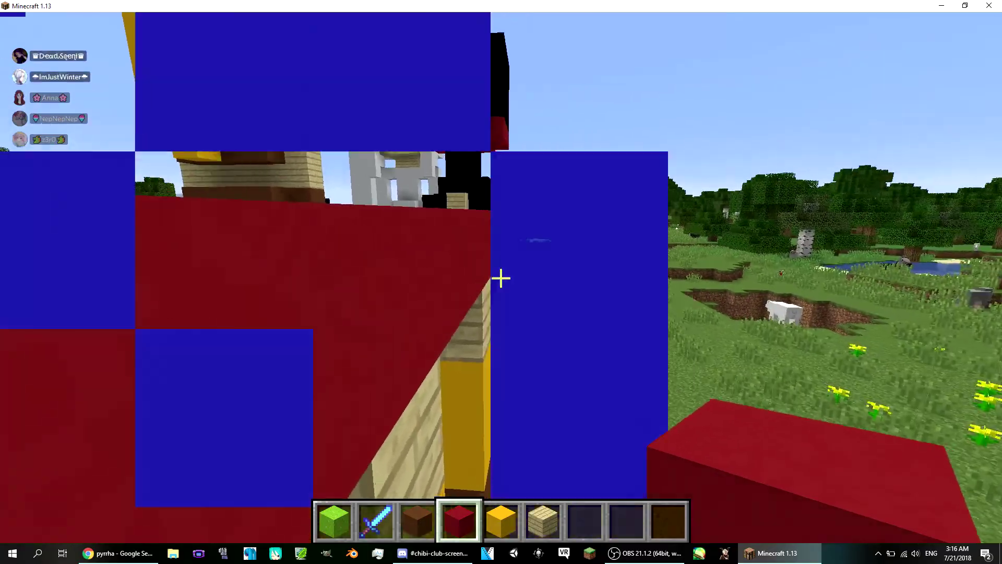
key(a)
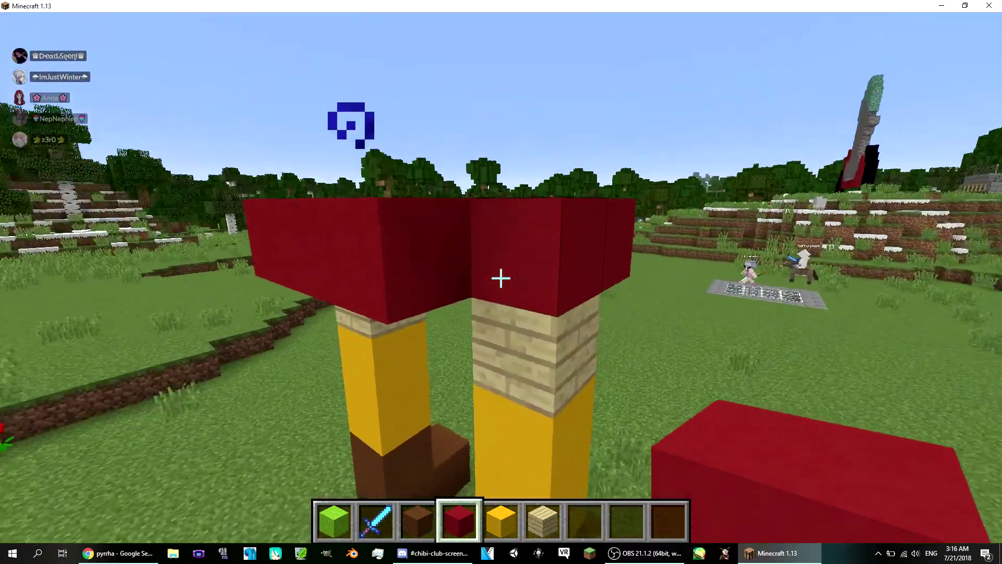
key(a)
key(space)
key(w)
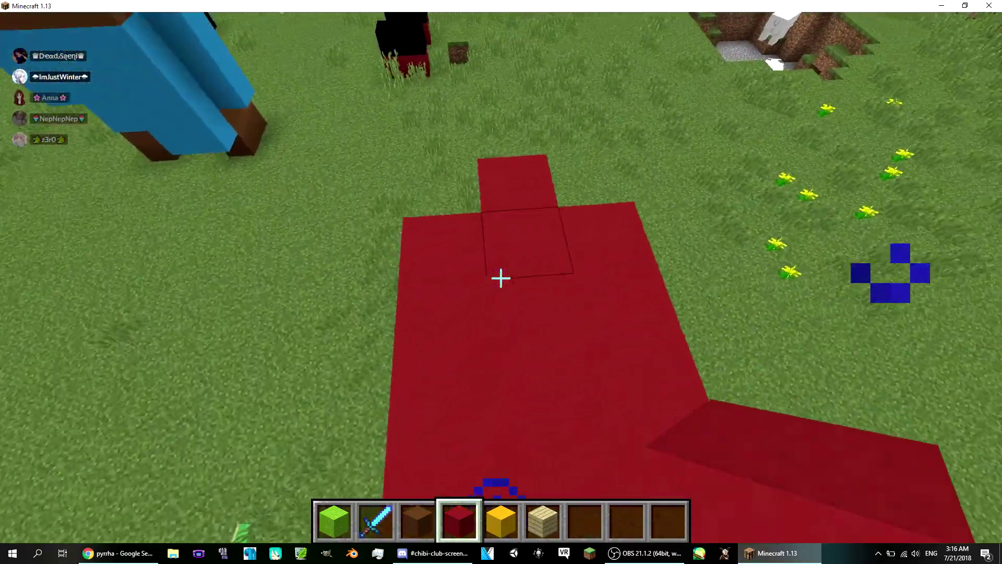
right_click(501, 277)
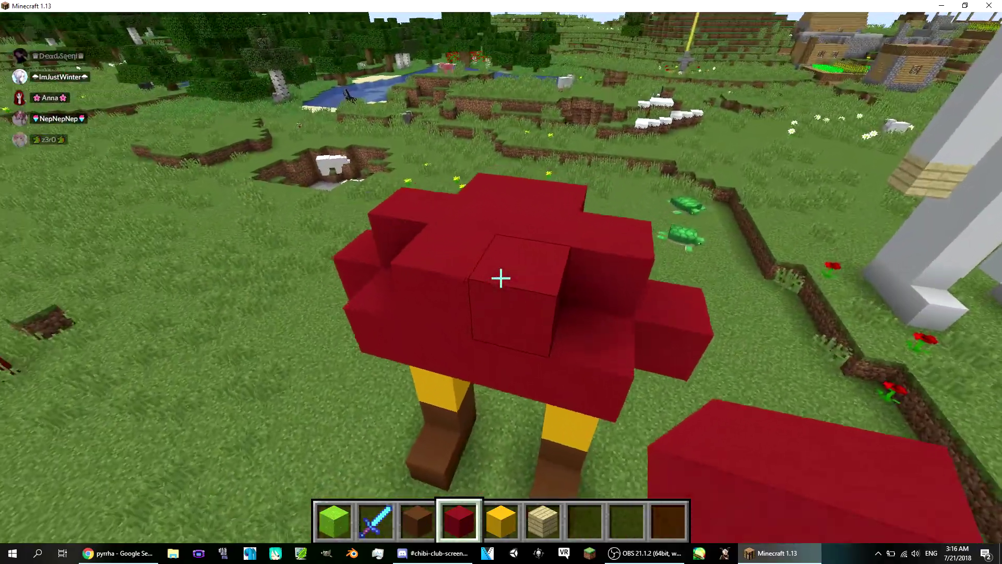
Place a row of birch planks on top of the red hair.
key(6)
right_click(501, 279)
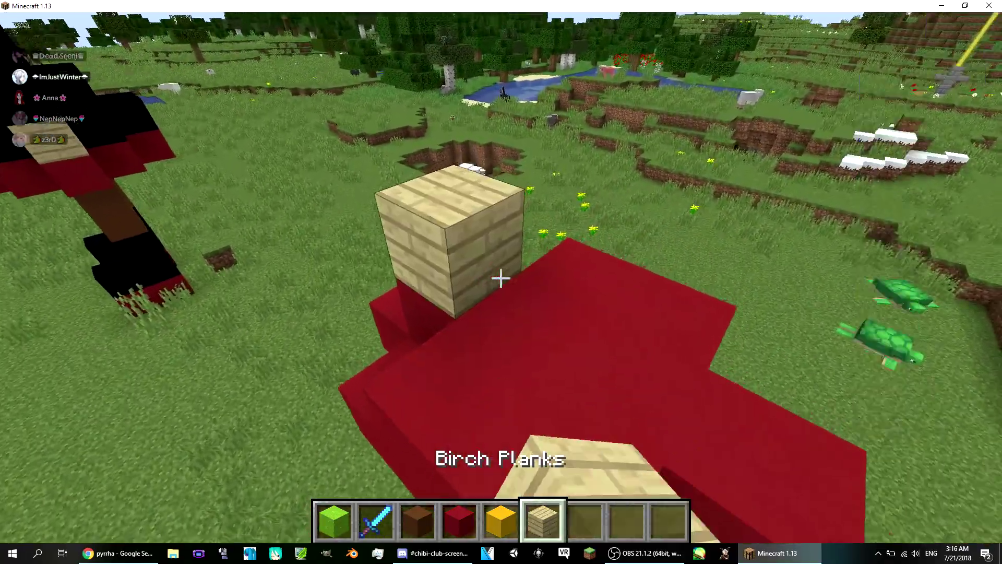
right_click(502, 278)
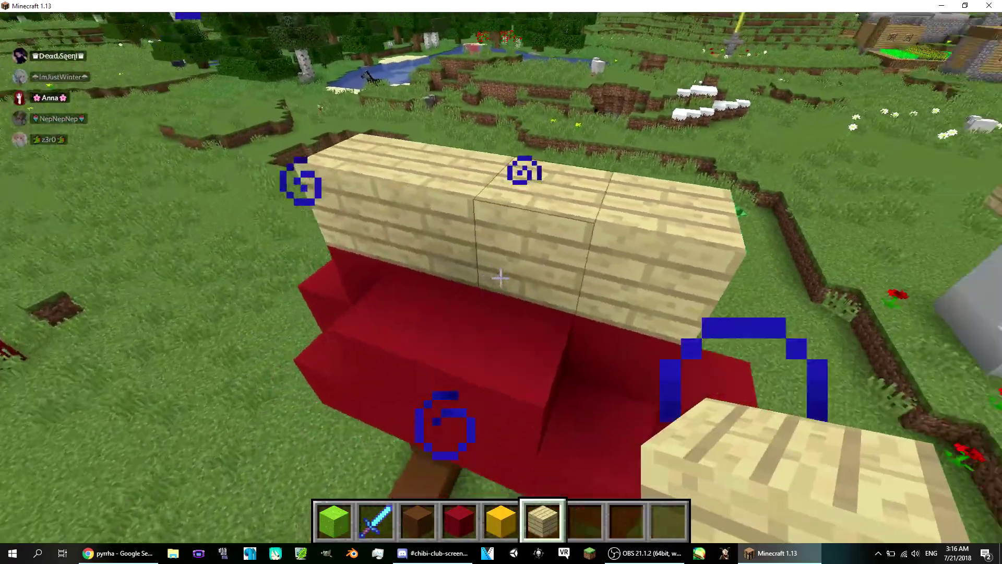
key(8)
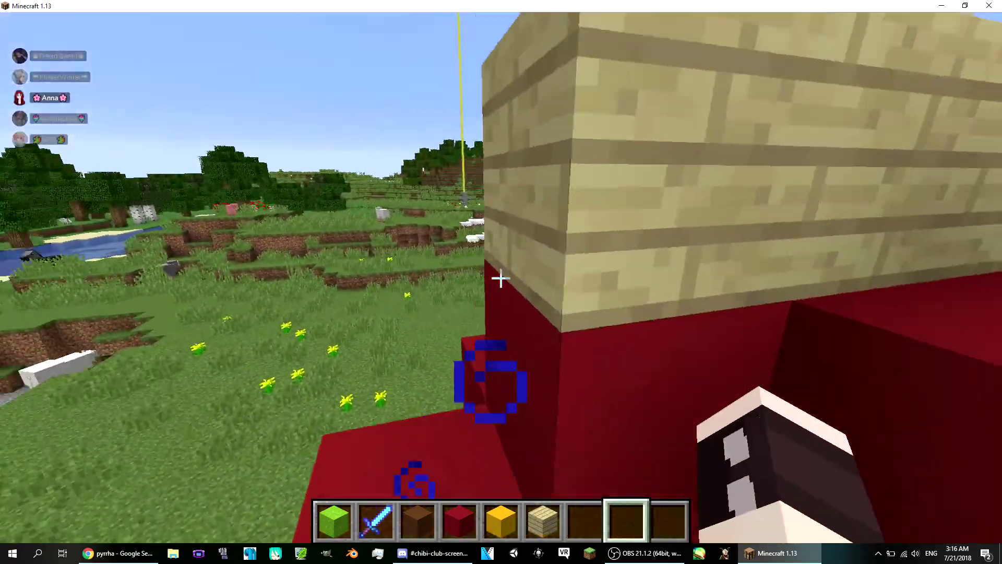
Add a yellow concrete headband block with a red concrete block beside it.
key(5)
key(4)
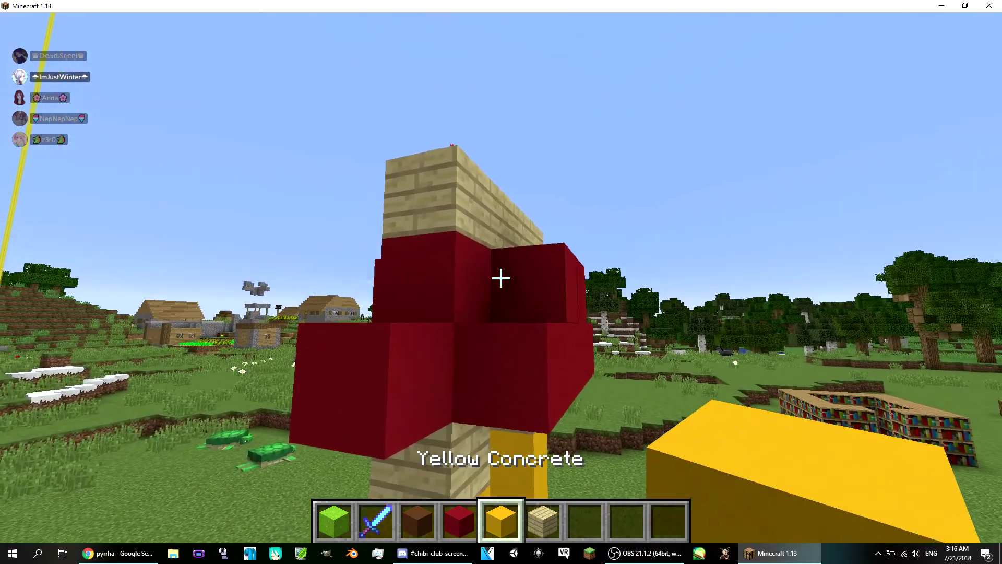
right_click(501, 279)
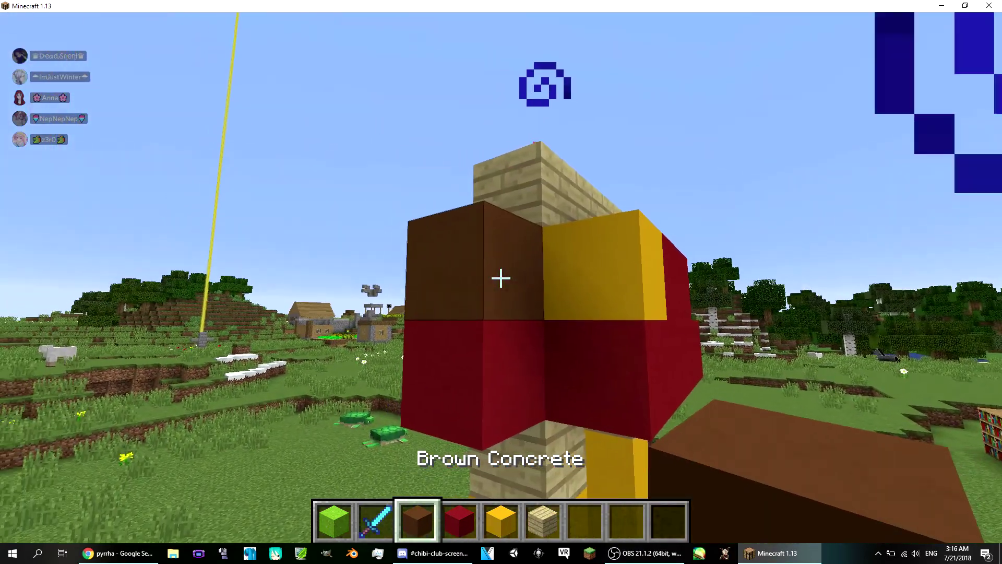
click(501, 278)
key(4)
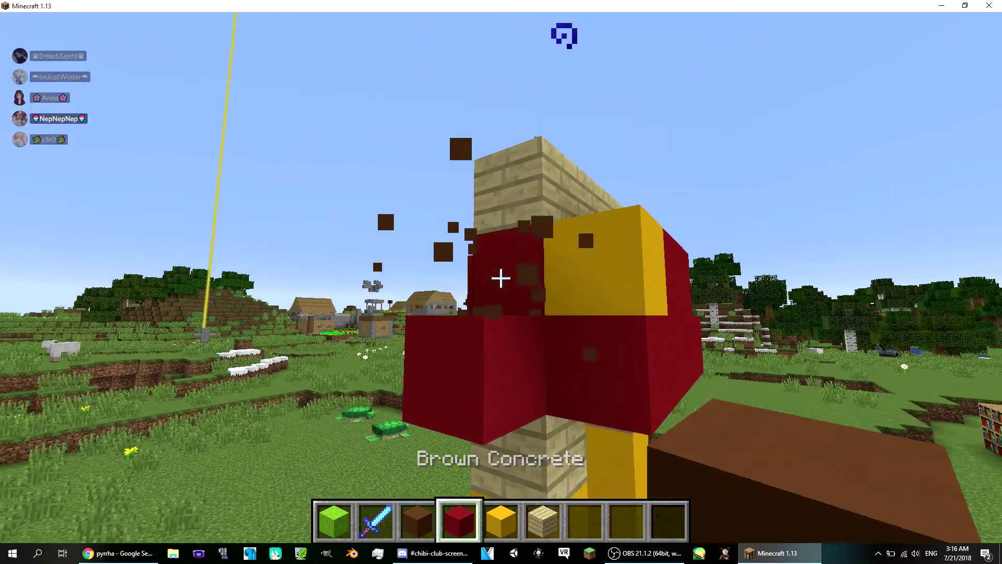
right_click(501, 278)
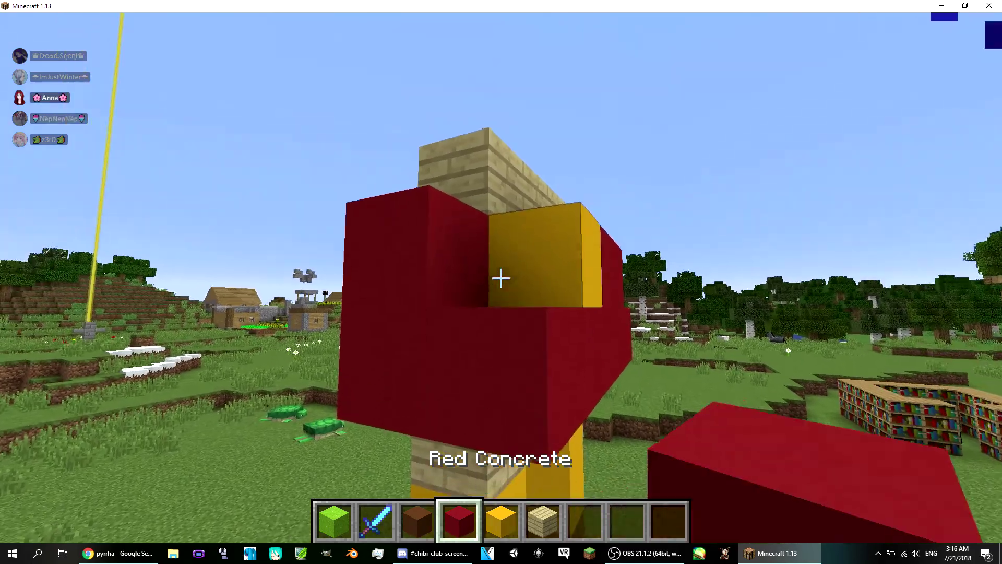
Rework red concrete down the leg and at the foot, removing misplaced blocks.
key(w)
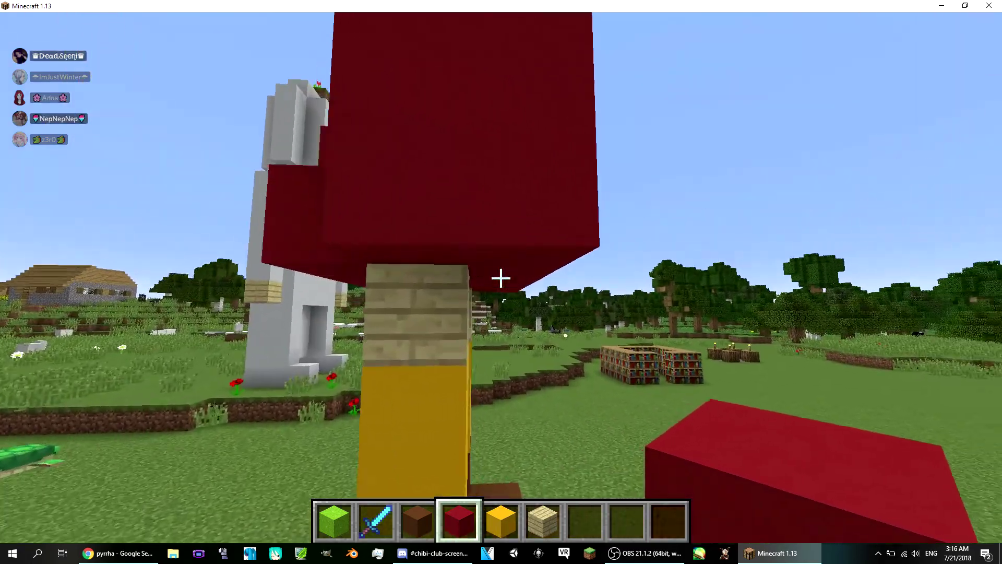
key(s)
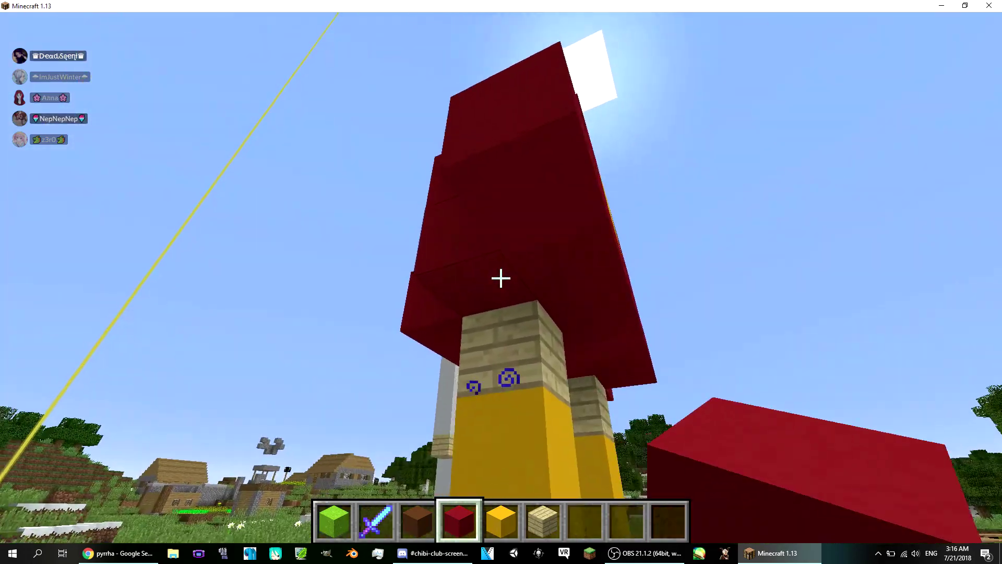
click(500, 278)
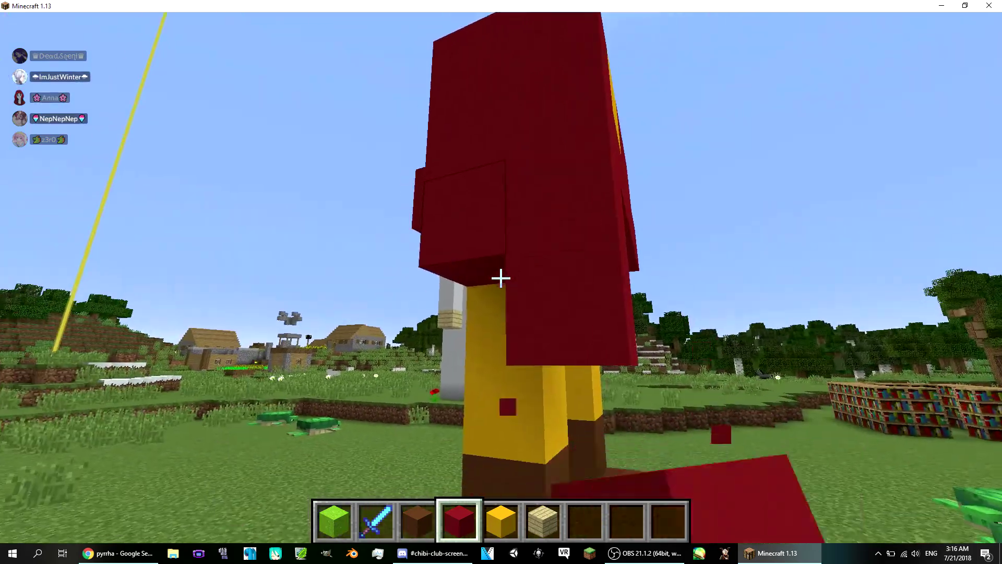
click(501, 278)
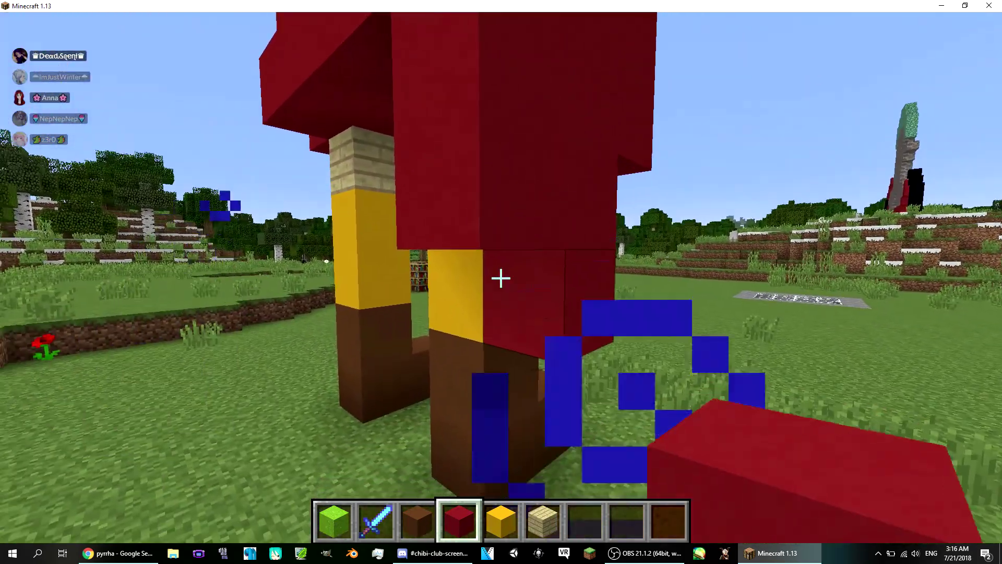
right_click(500, 278)
click(501, 278)
right_click(501, 279)
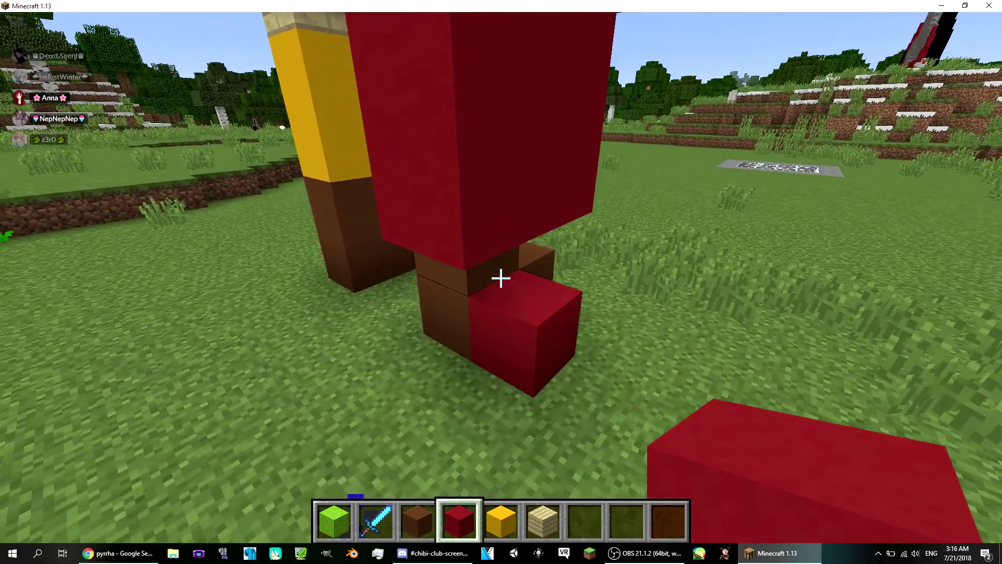
click(500, 278)
click(501, 277)
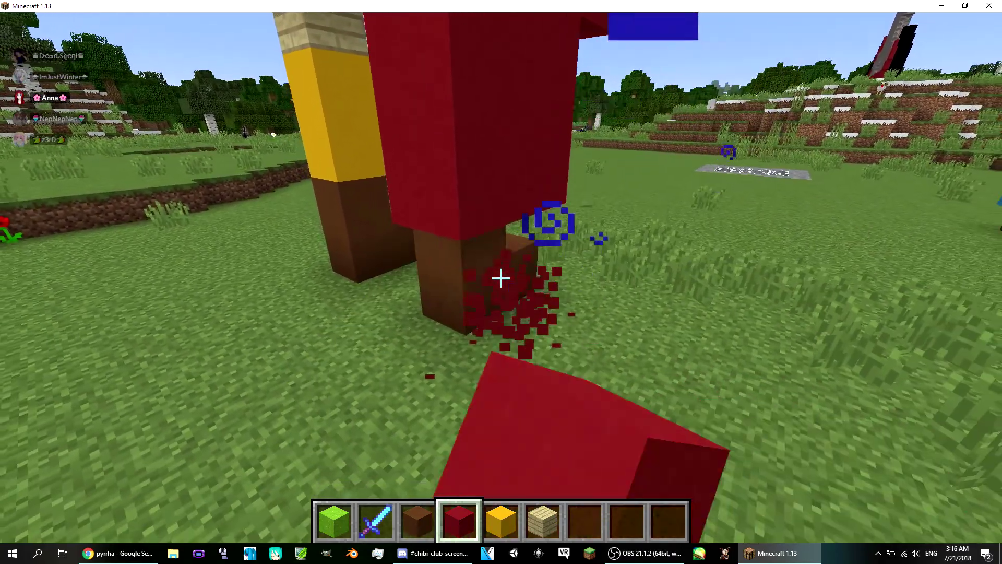
right_click(500, 278)
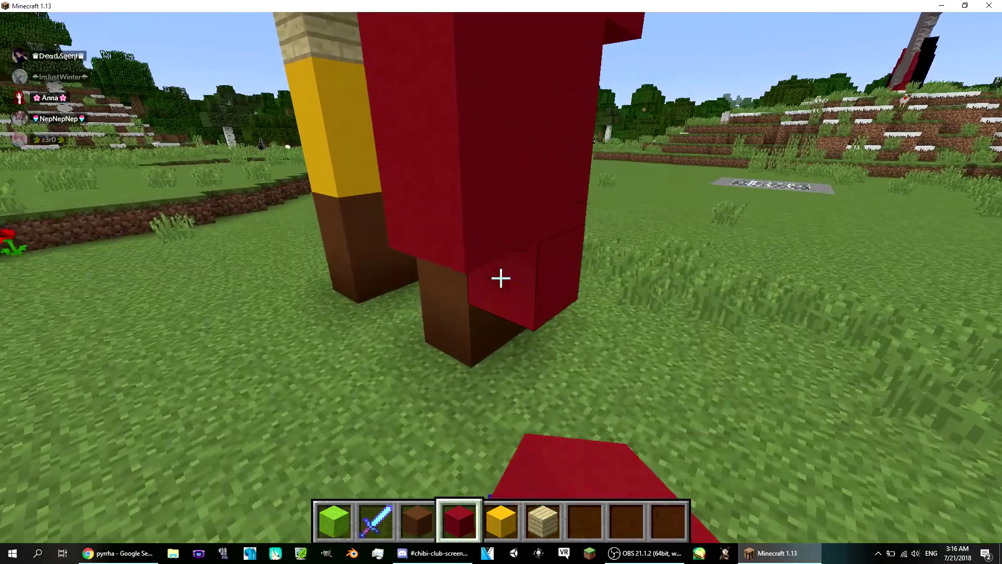
click(500, 279)
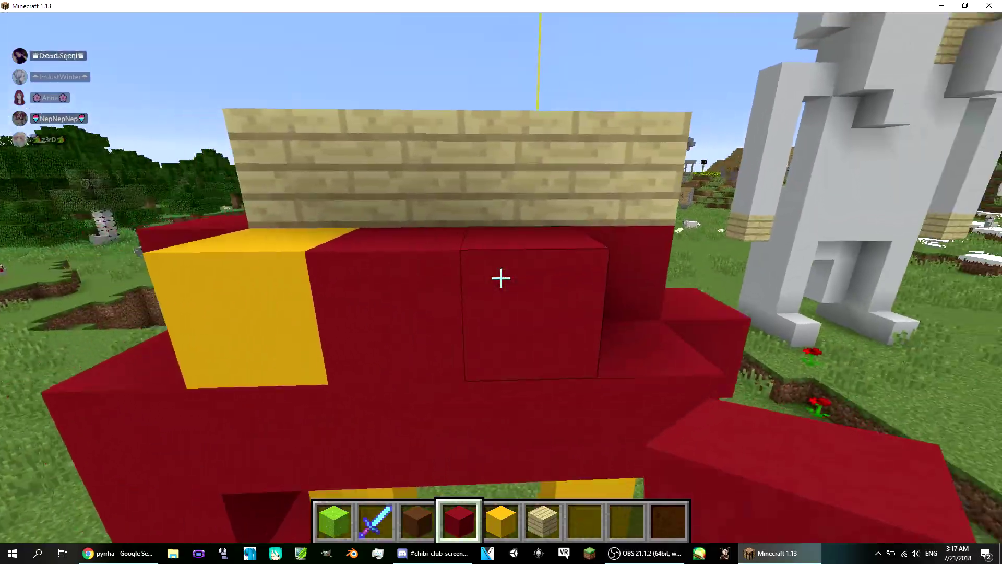
Remove a red hair block, stack brown concrete, and clear yellow blocks between the brown pillars.
click(502, 278)
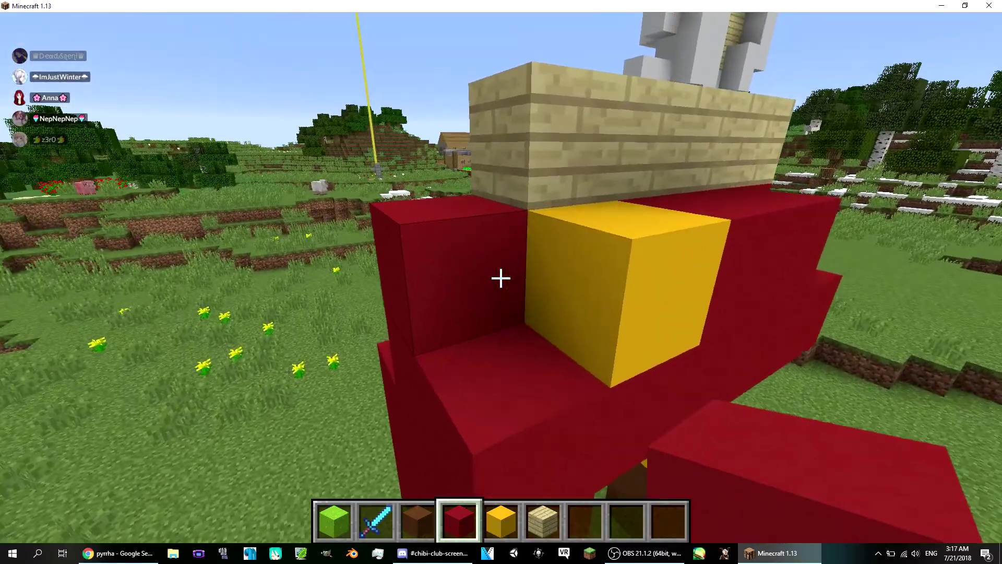
scroll(502, 278, down, 1)
scroll(501, 278, down, 1)
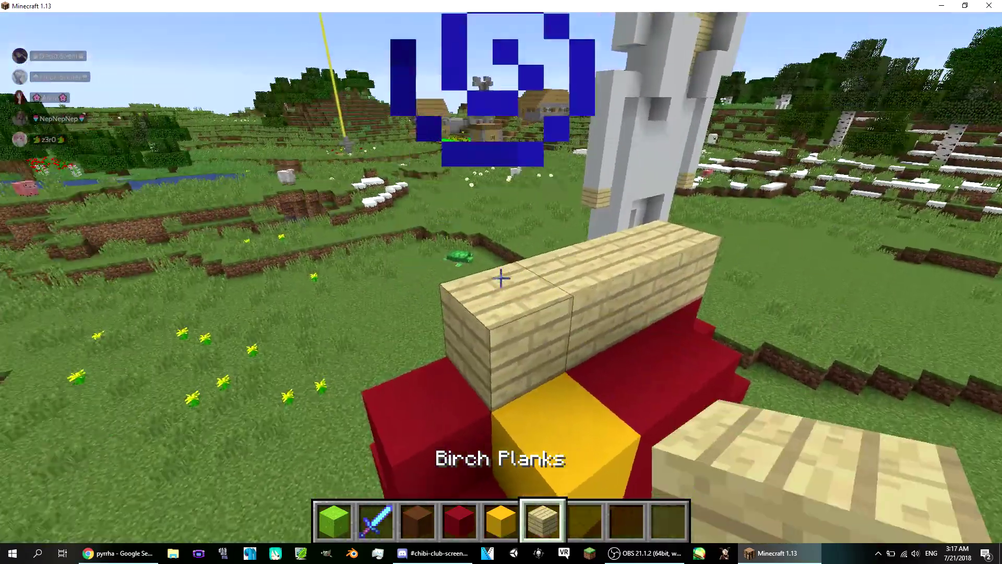
scroll(501, 278, up, 2)
scroll(501, 278, up, 1)
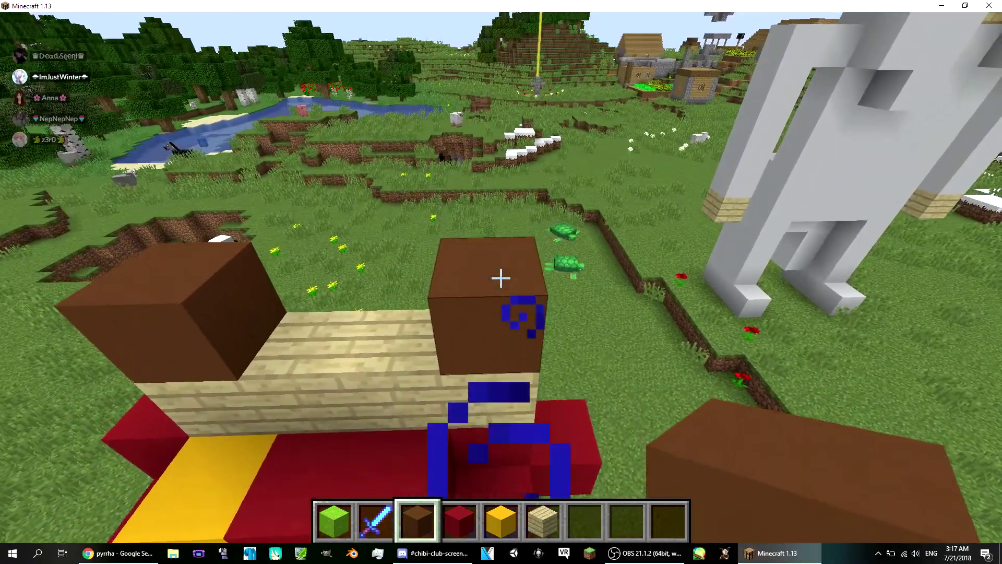
right_click(502, 277)
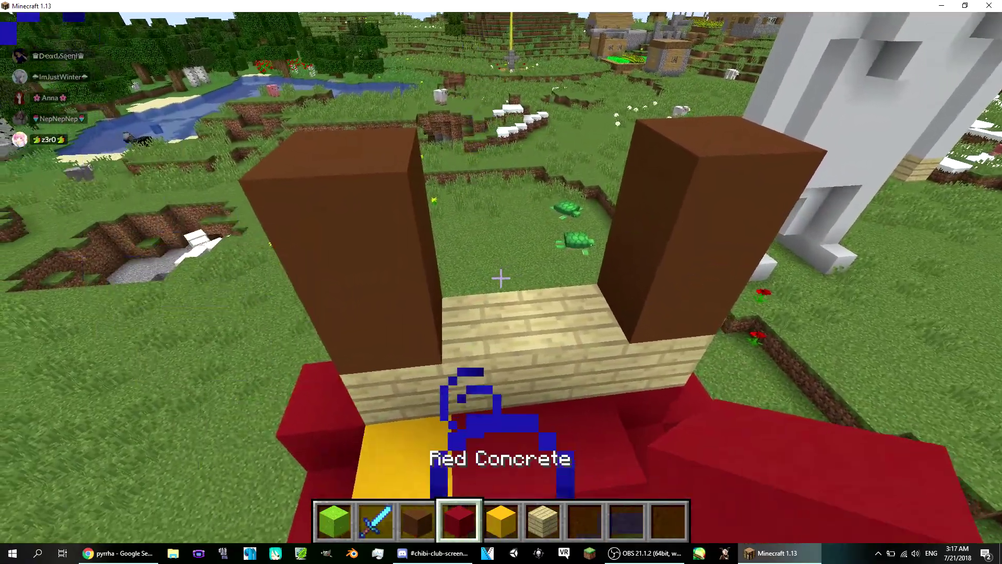
scroll(502, 277, down, 2)
scroll(502, 277, up, 1)
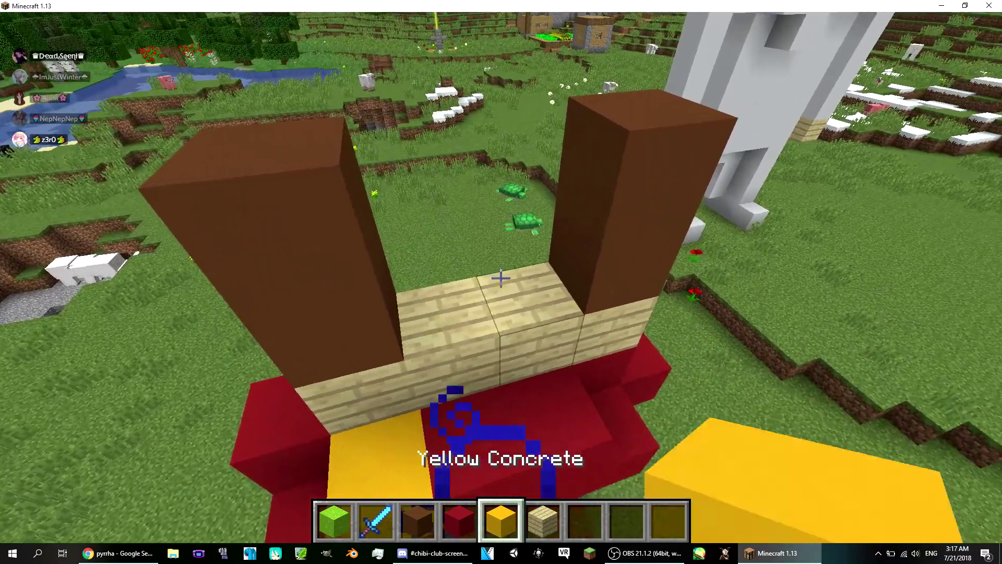
right_click(502, 277)
right_click(501, 278)
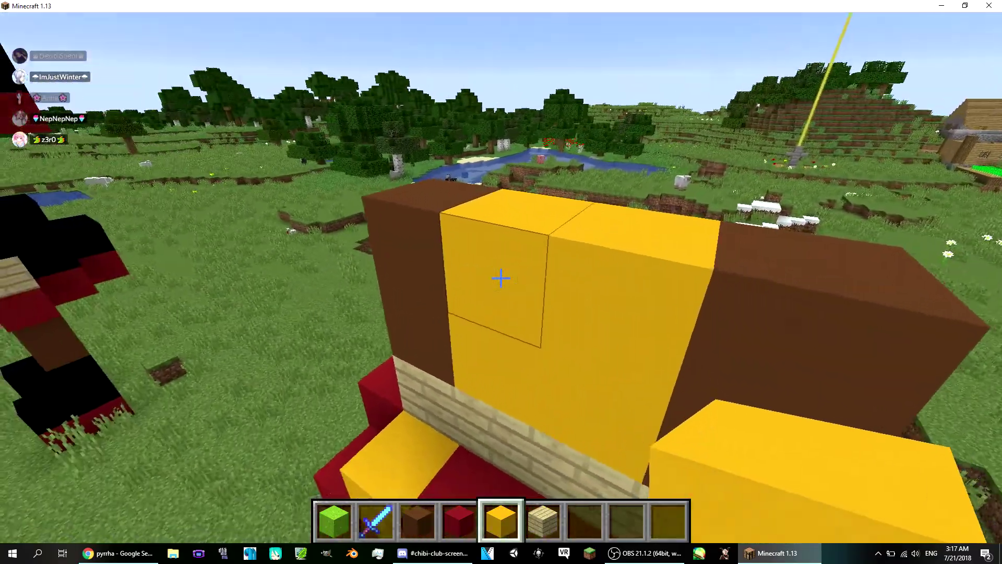
click(502, 278)
click(501, 277)
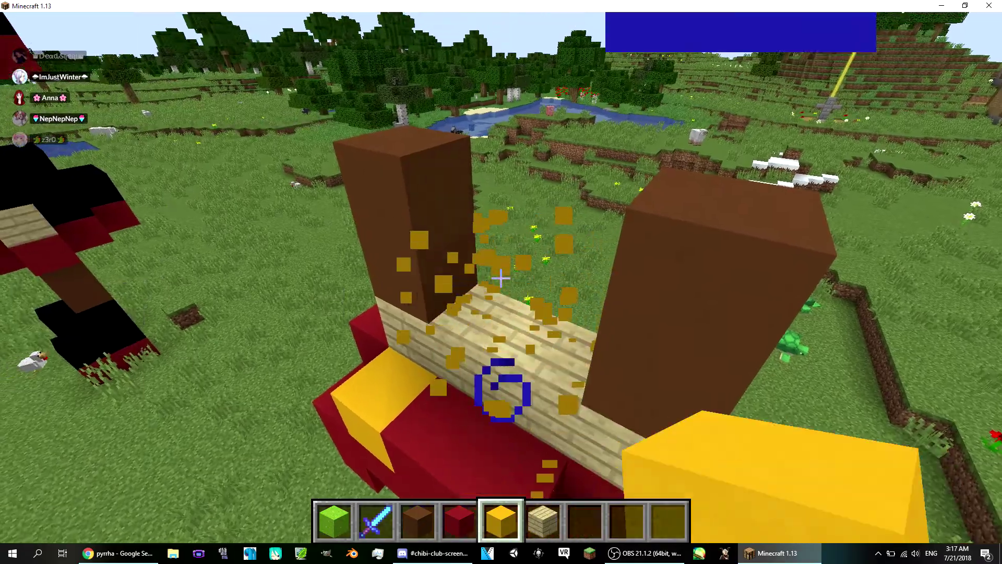
scroll(502, 278, up, 2)
Rearrange brown concrete on the planks, then place two birch planks atop the brown column.
right_click(501, 278)
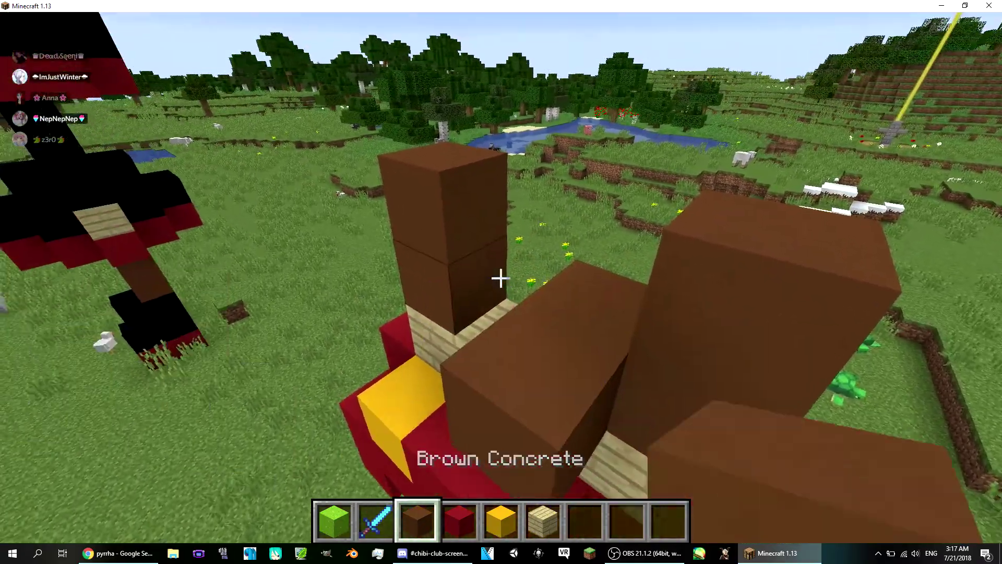
click(501, 278)
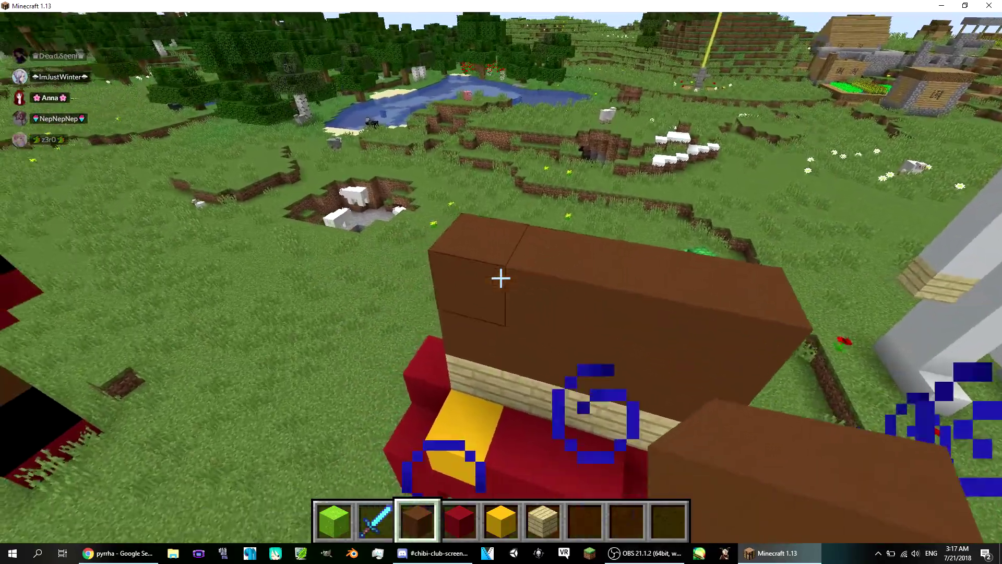
click(501, 278)
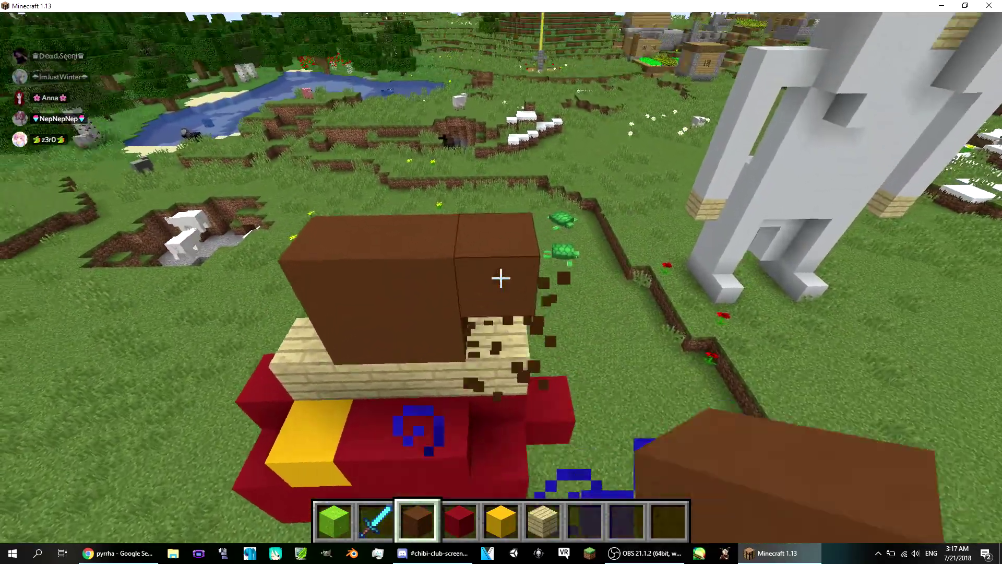
click(502, 277)
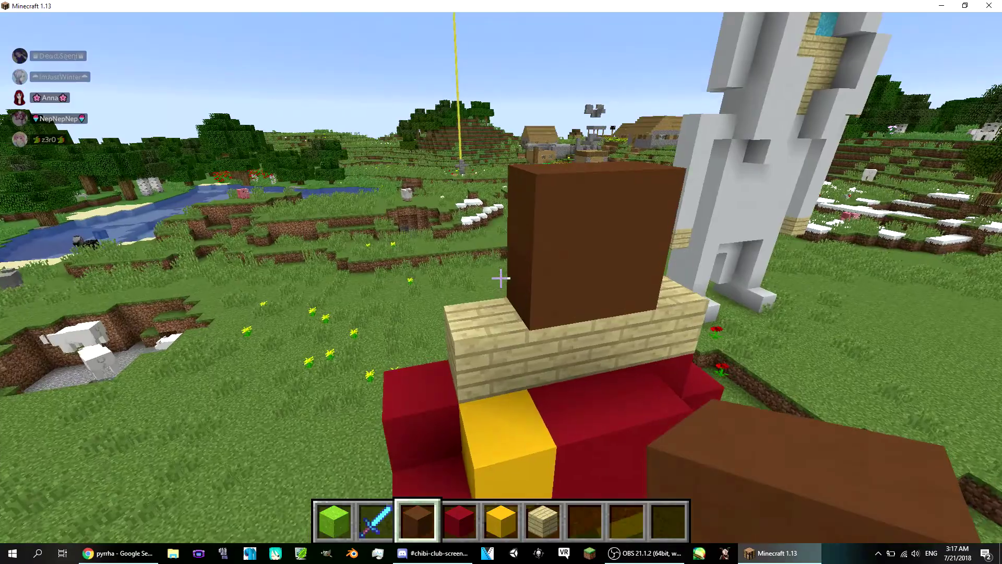
right_click(502, 277)
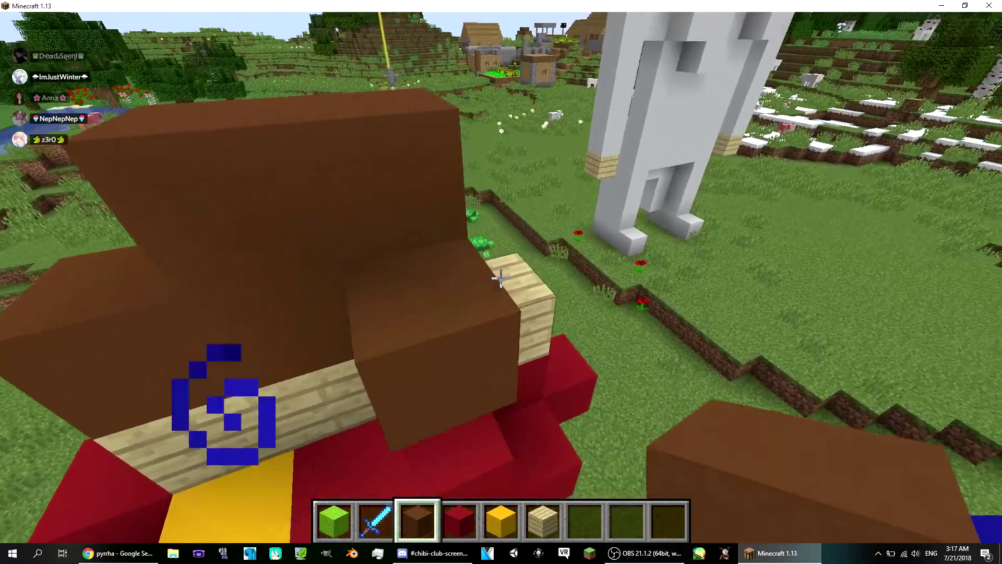
right_click(501, 278)
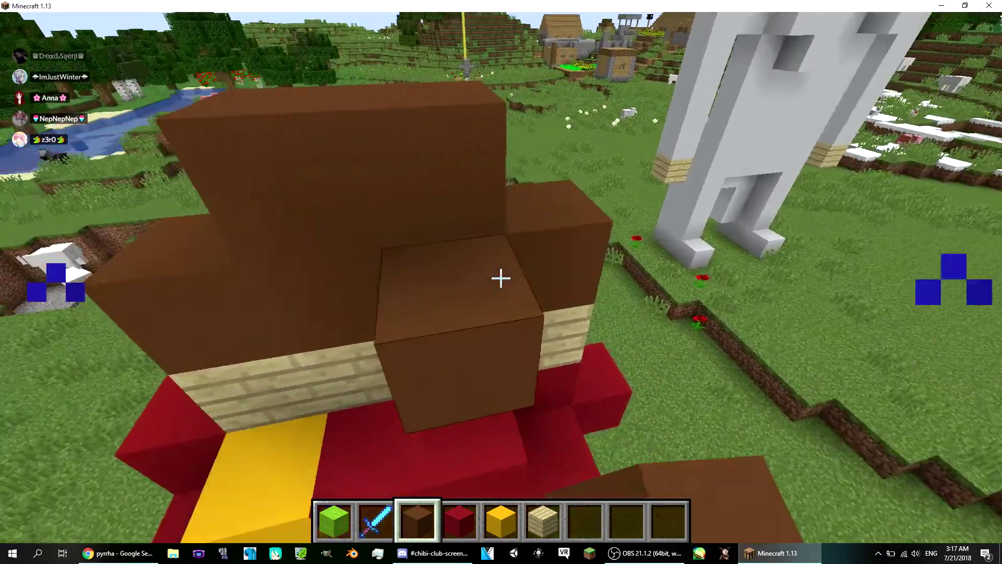
key(w)
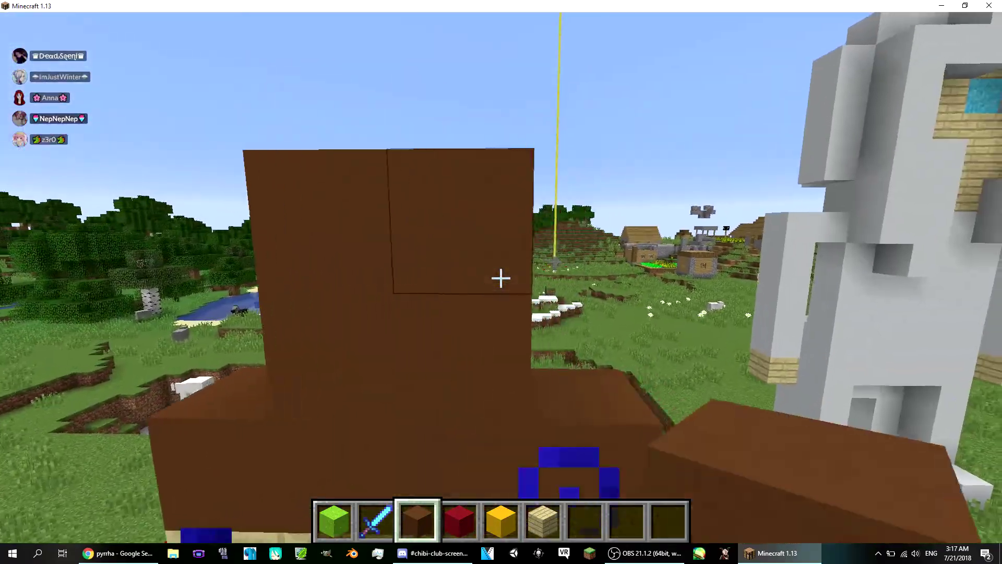
scroll(502, 278, up, 2)
scroll(501, 278, down, 4)
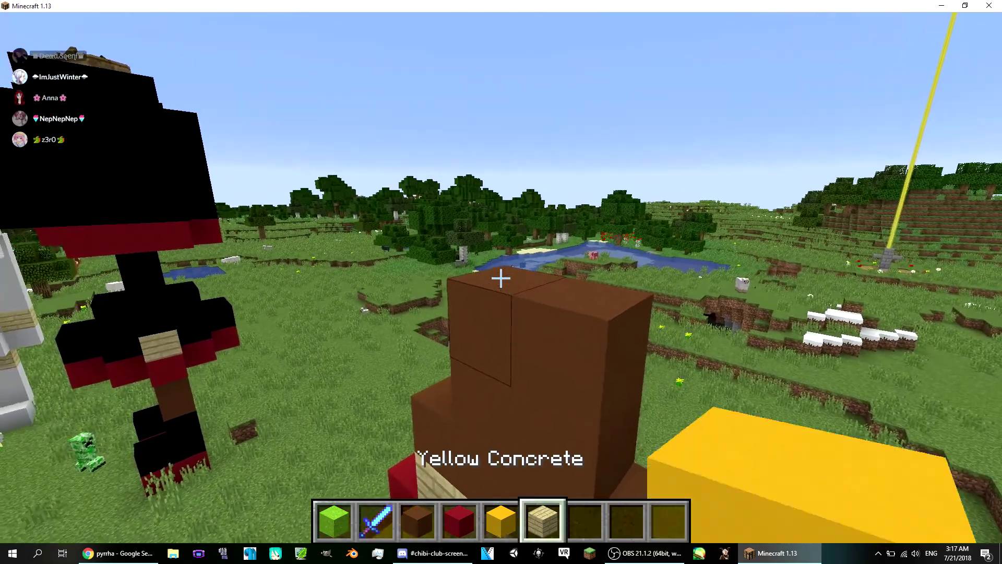
scroll(502, 278, down, 2)
right_click(502, 278)
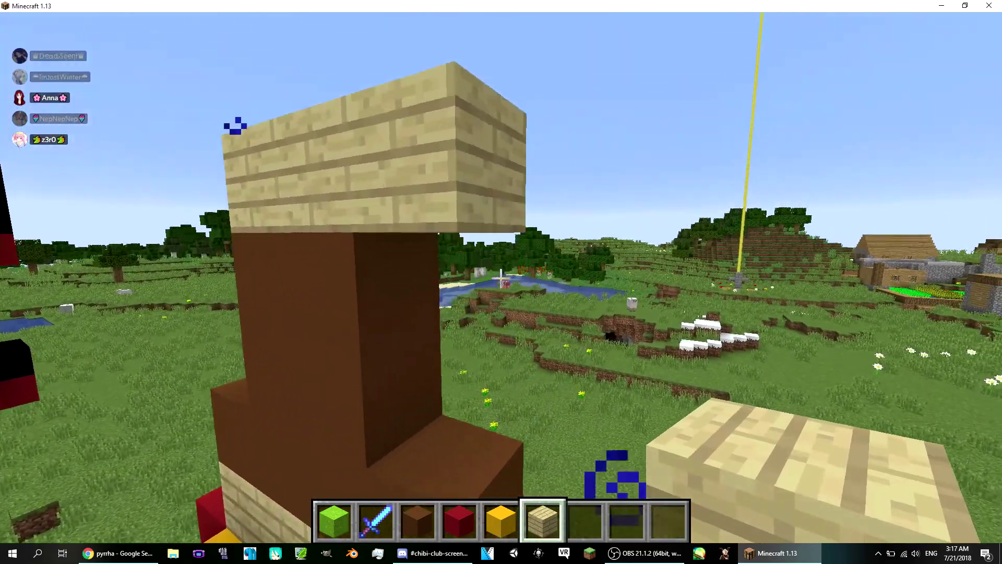
right_click(501, 278)
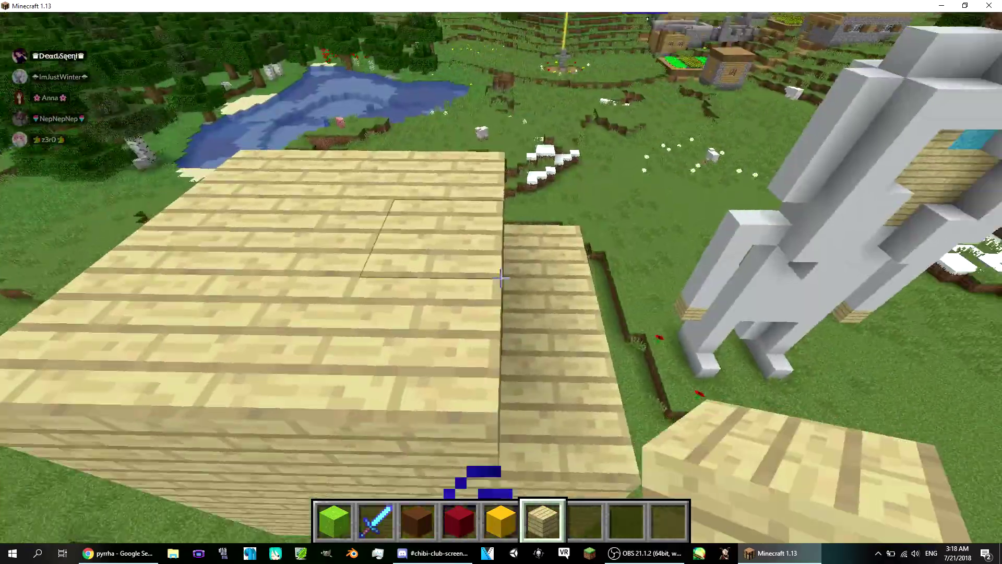
Add a birch plank to the head and set two lime green eyes in the face.
right_click(502, 278)
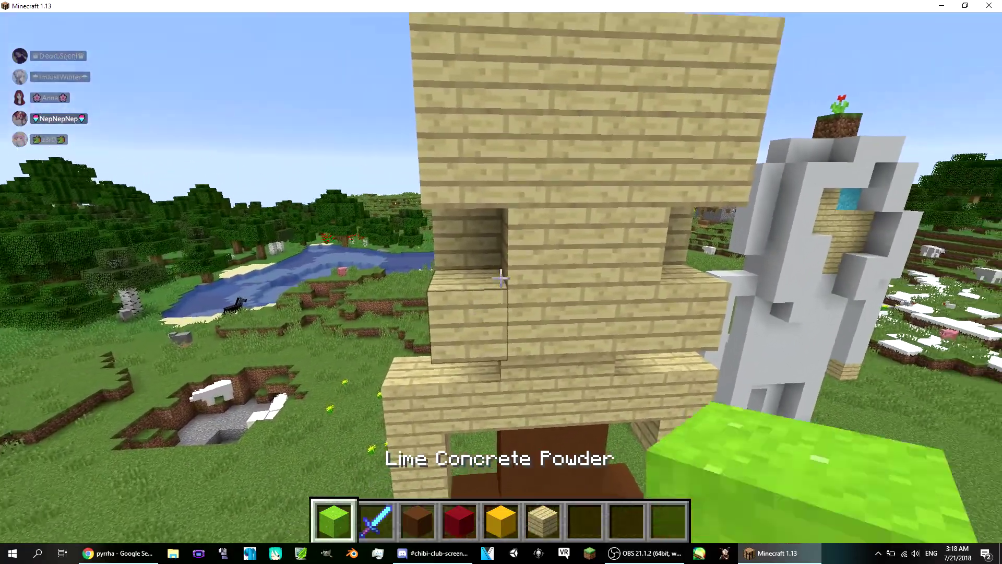
right_click(501, 279)
right_click(501, 279)
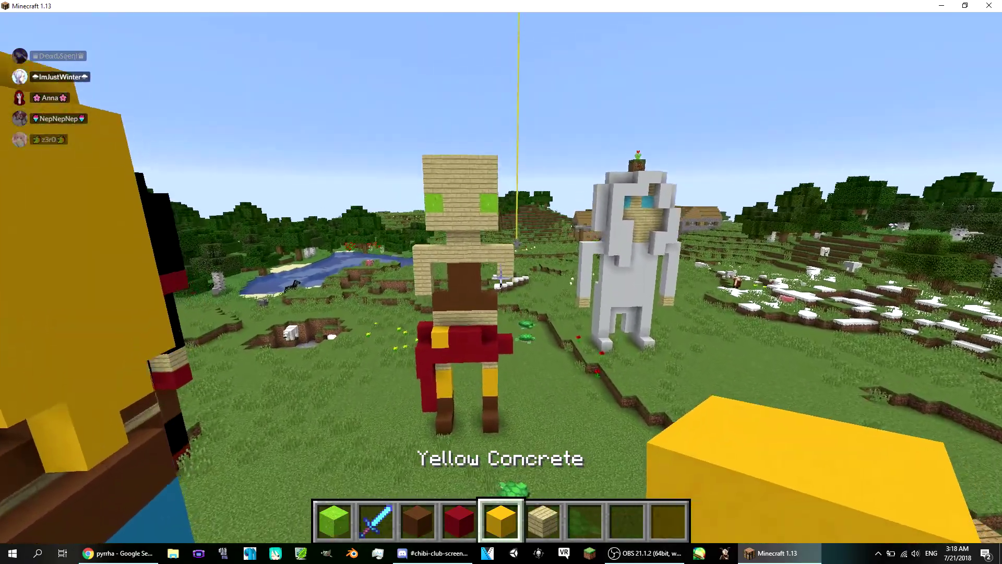
key(w)
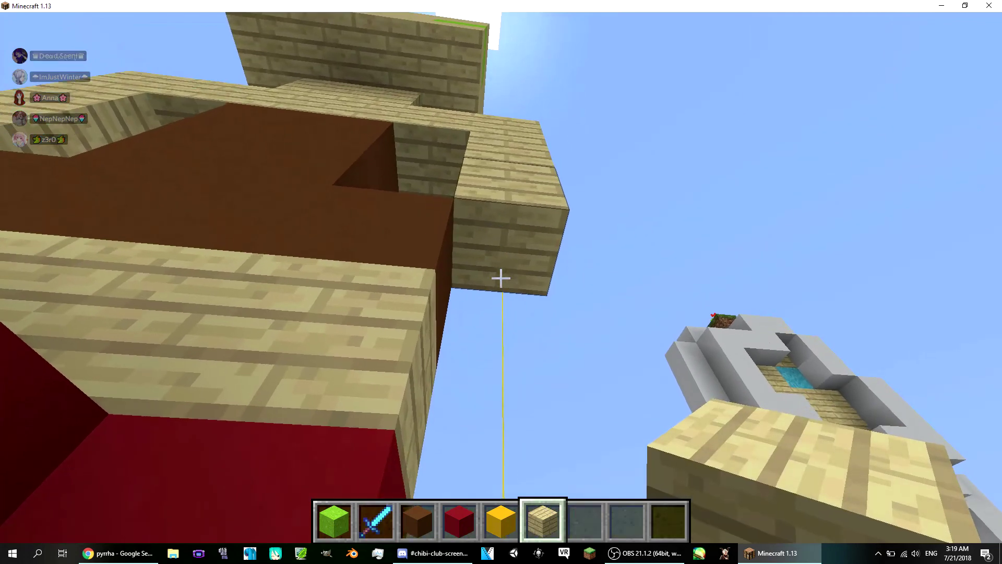
Swap arm planks for two yellow concrete blocks with brown concrete below.
click(501, 277)
scroll(502, 276, up, 1)
right_click(502, 277)
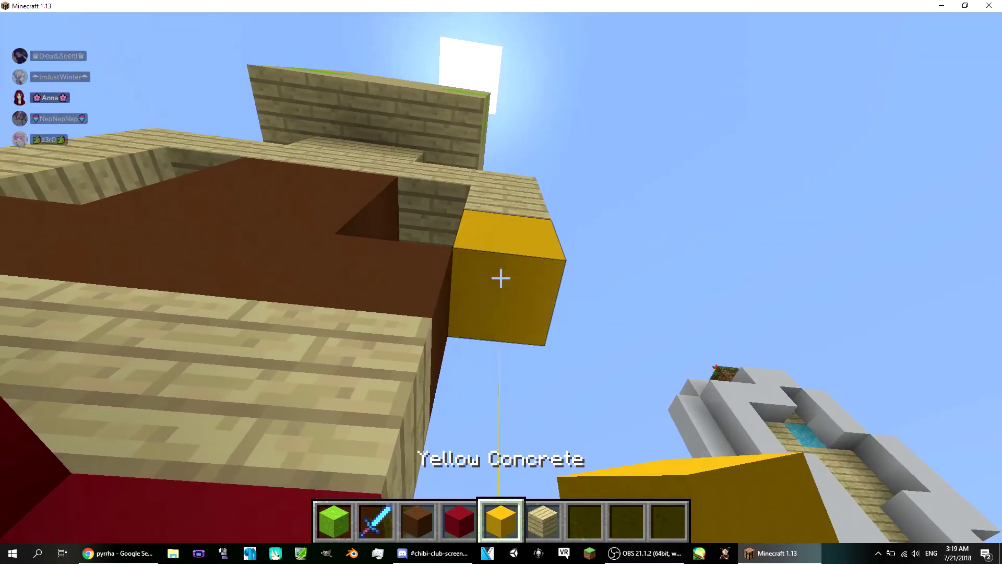
right_click(502, 277)
scroll(502, 276, down, 1)
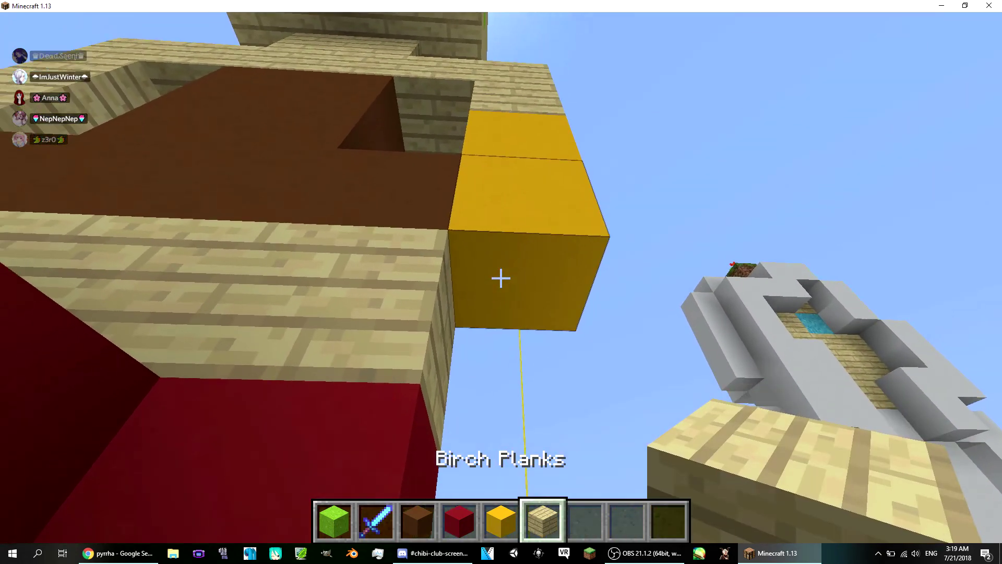
scroll(501, 277, up, 2)
scroll(502, 277, up, 1)
right_click(502, 277)
right_click(502, 276)
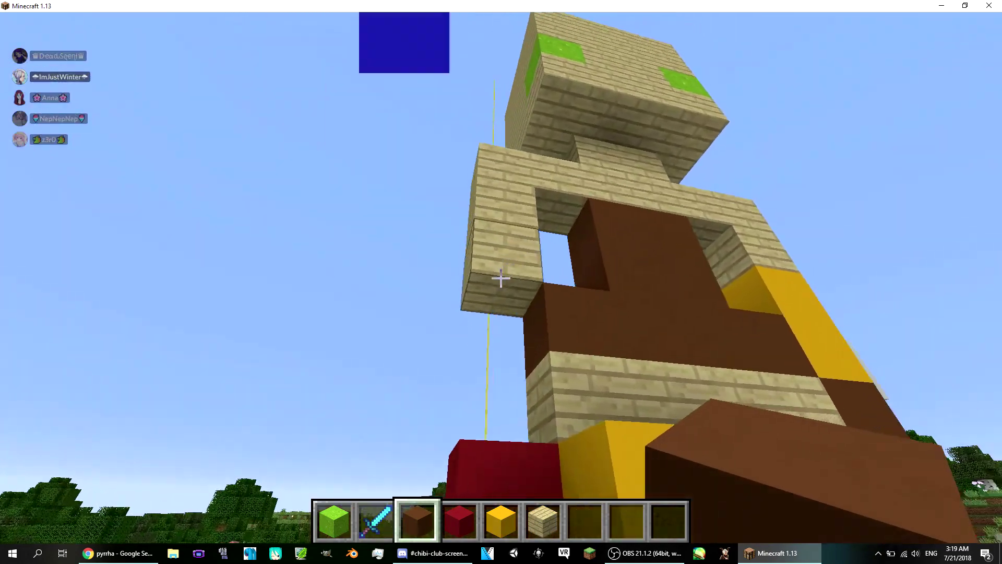
click(502, 277)
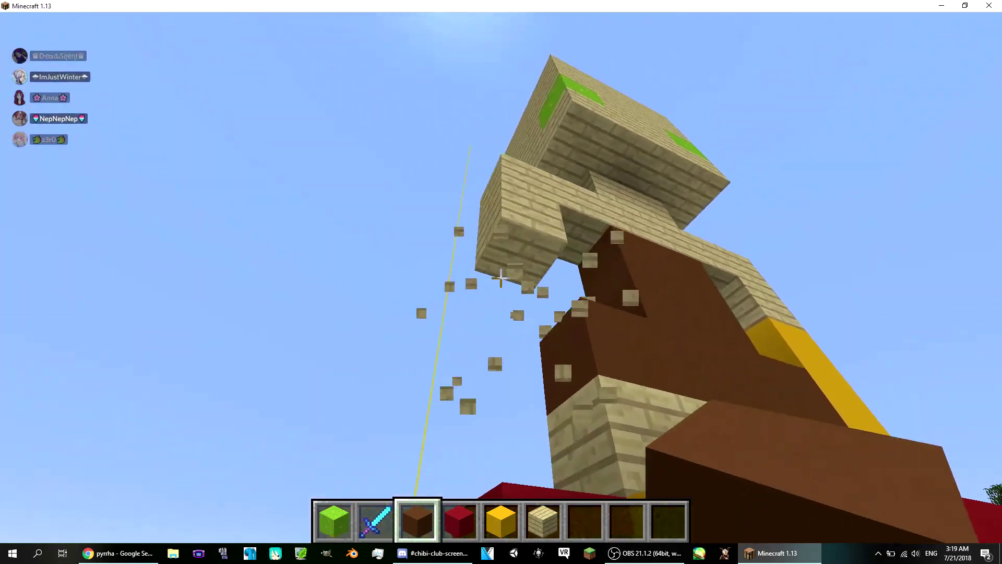
scroll(501, 277, down, 2)
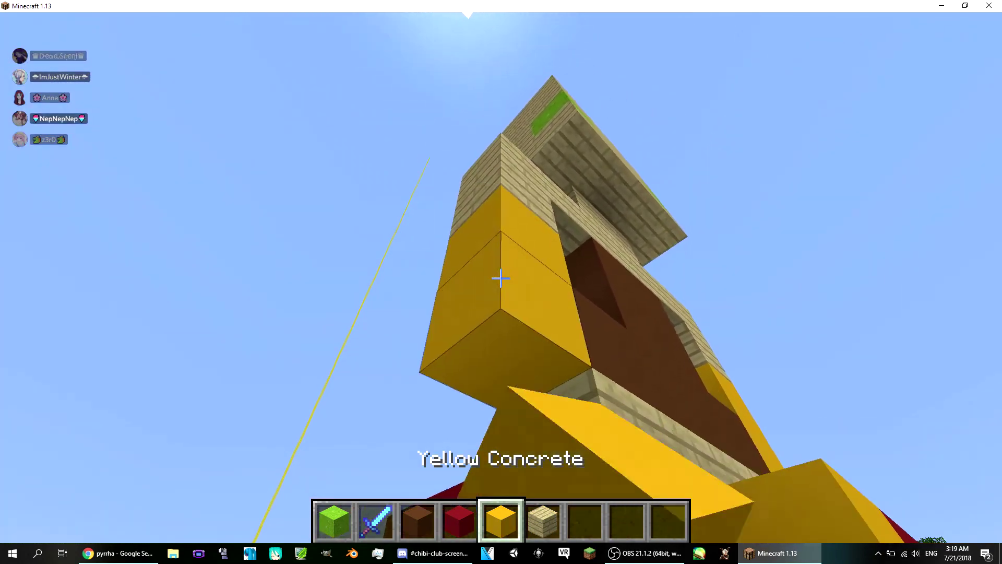
scroll(501, 277, up, 2)
key(s)
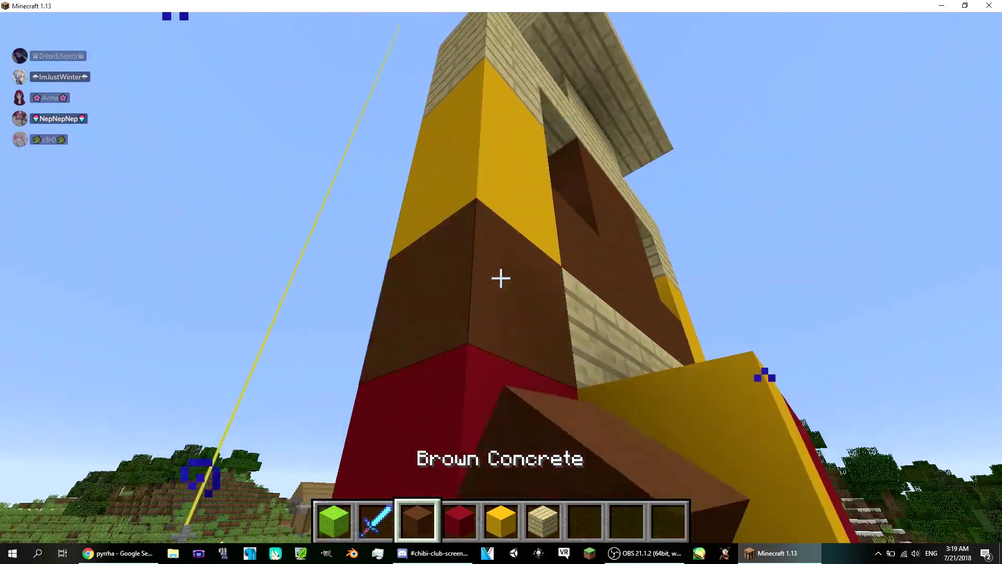
key(s)
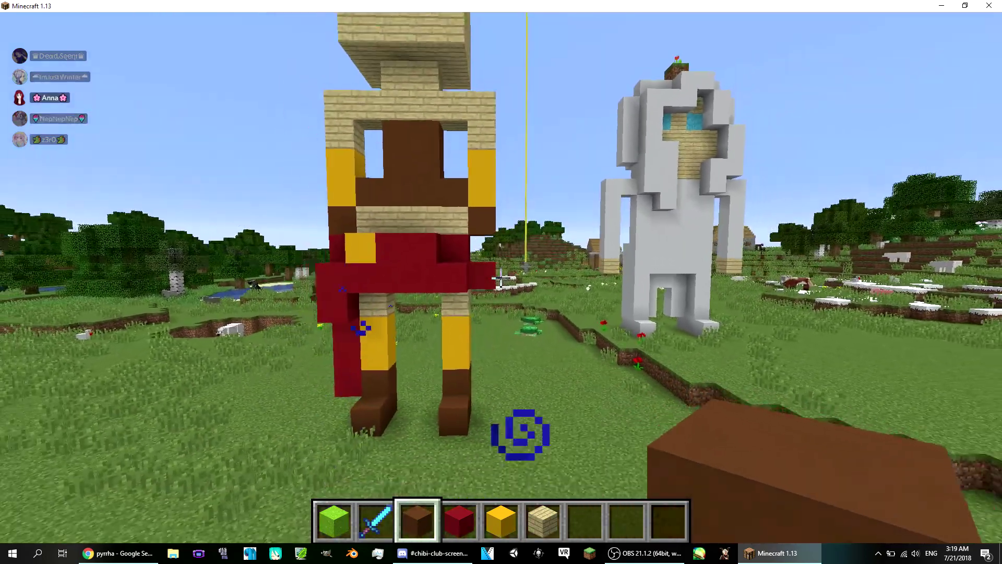
key(a)
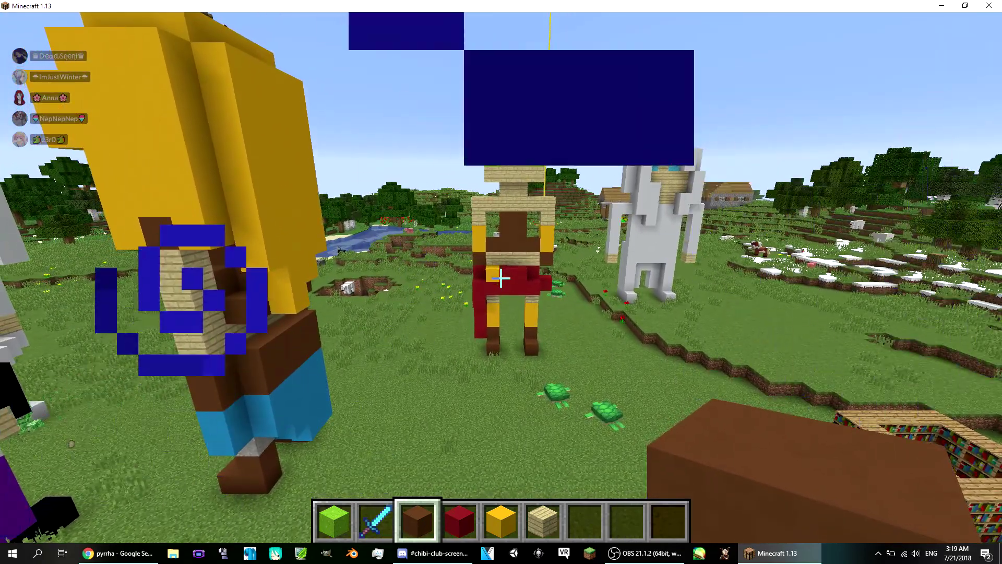
key(w)
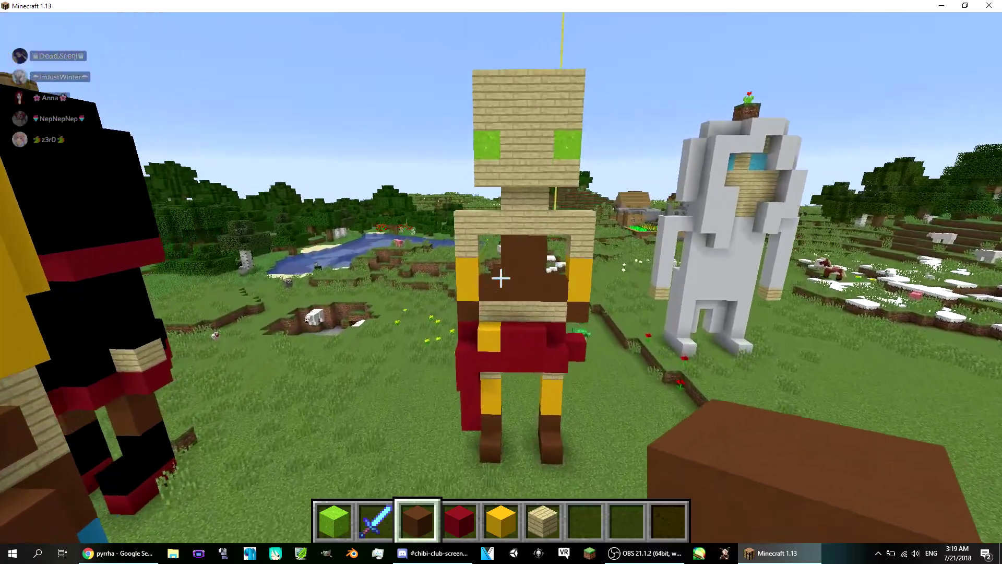
key(w)
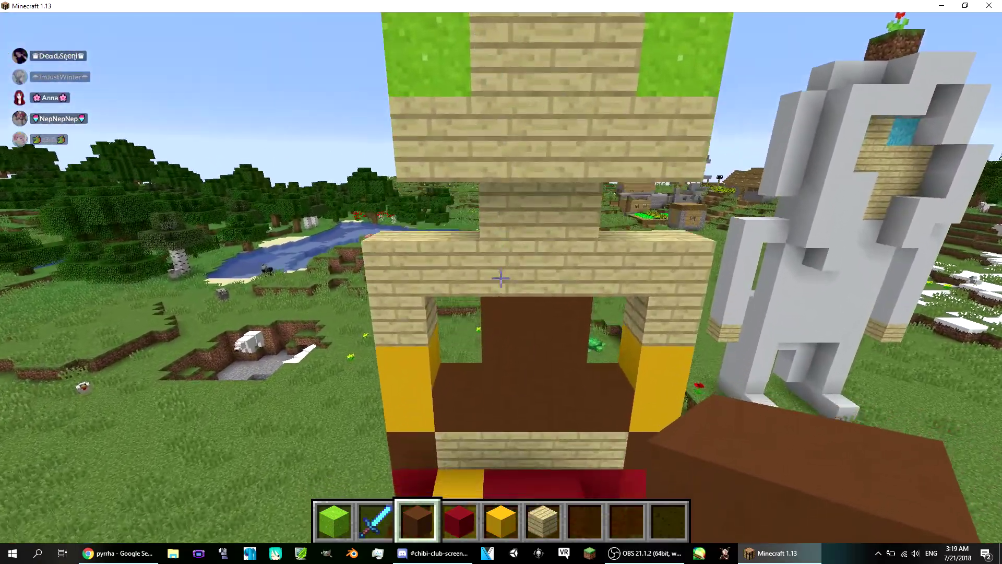
key(s)
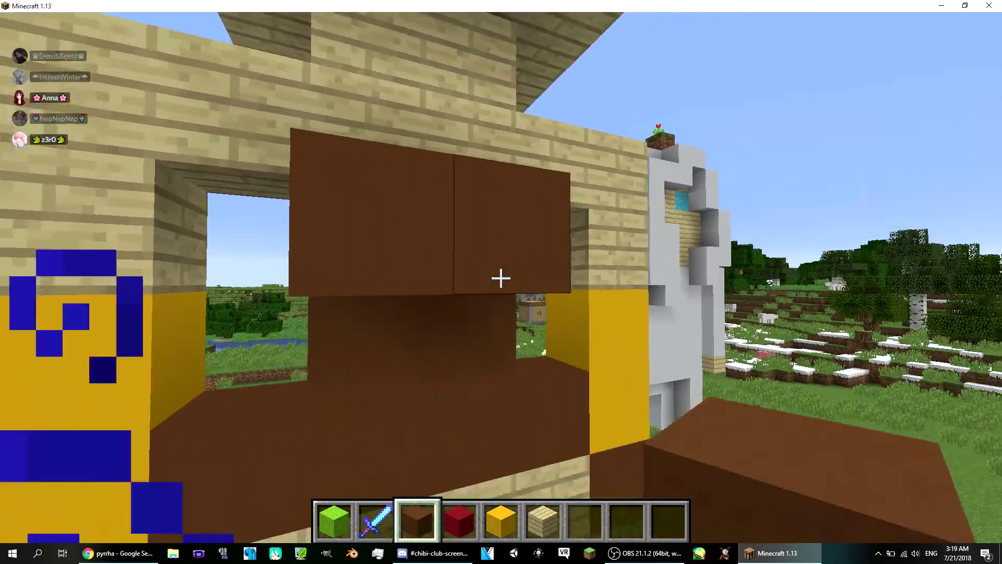
key(s)
key(d)
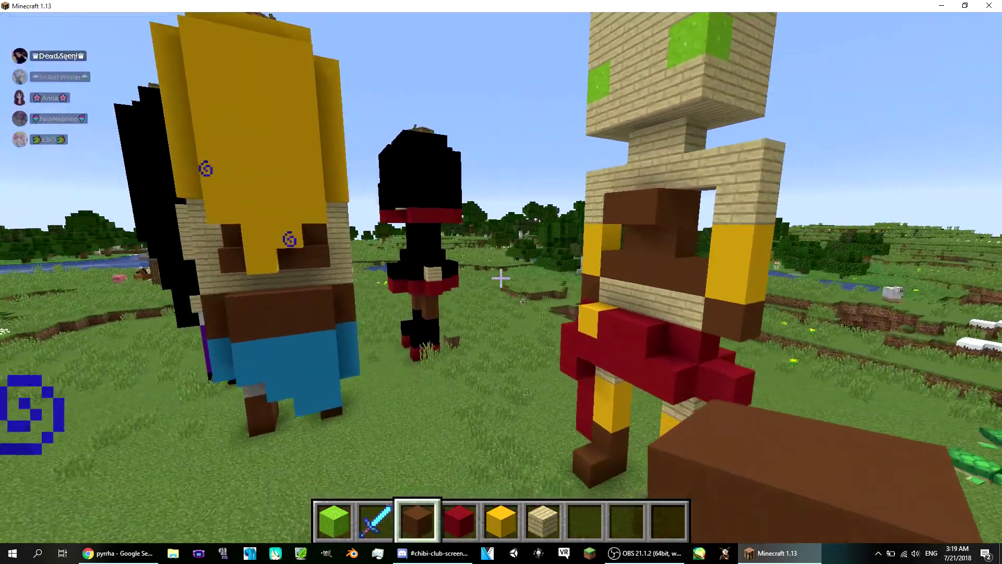
key(w)
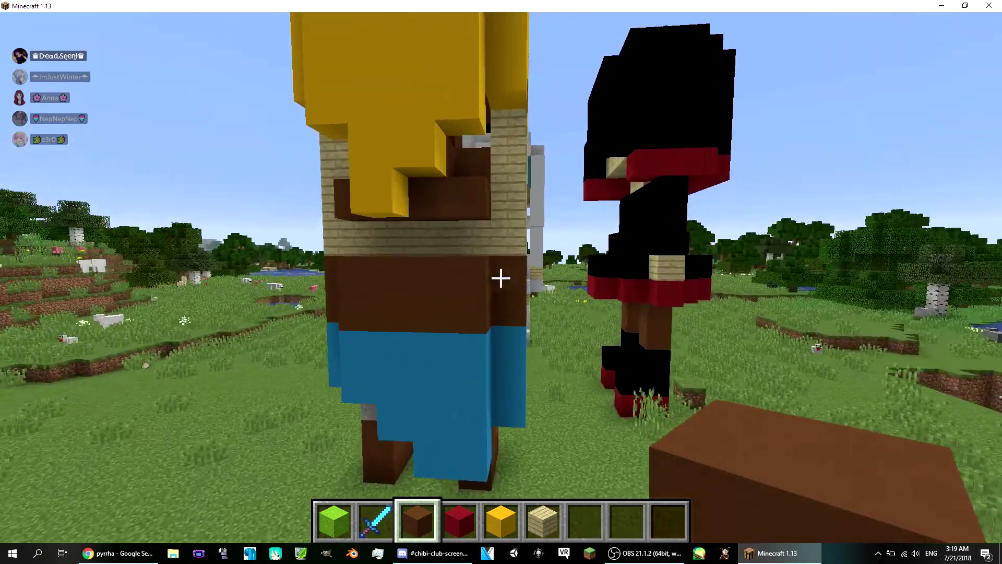
key(s)
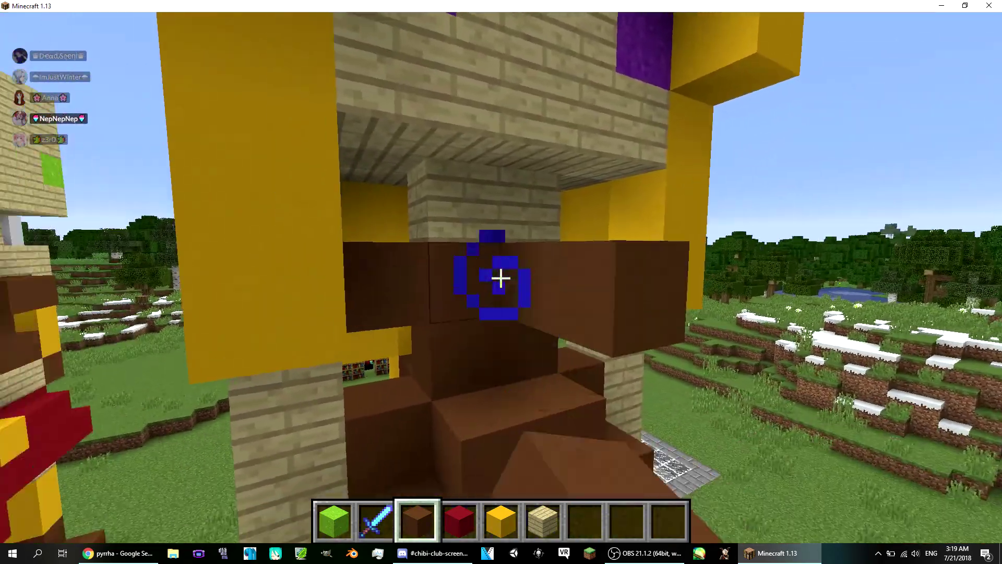
key(d)
key(a)
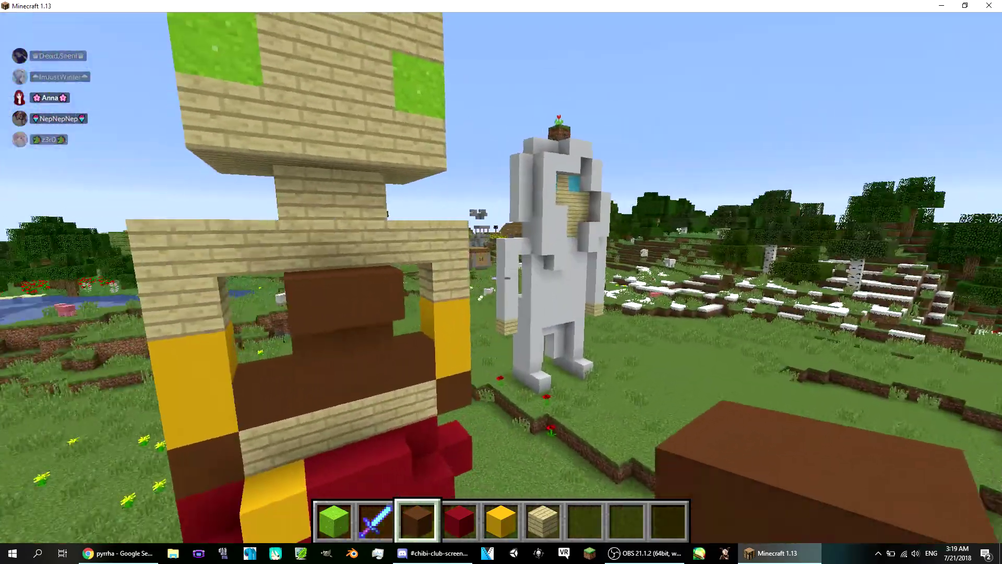
key(w)
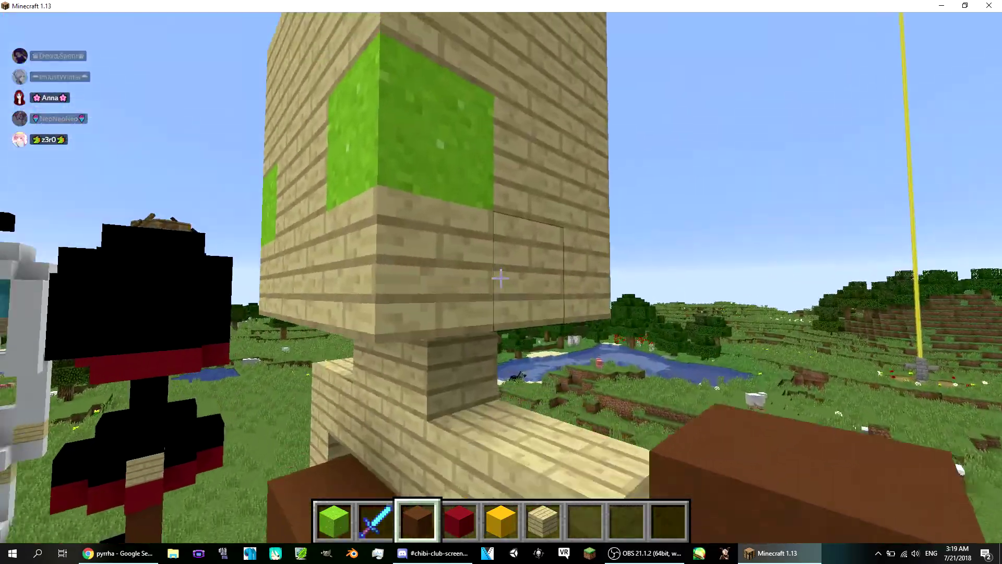
key(5)
key(s)
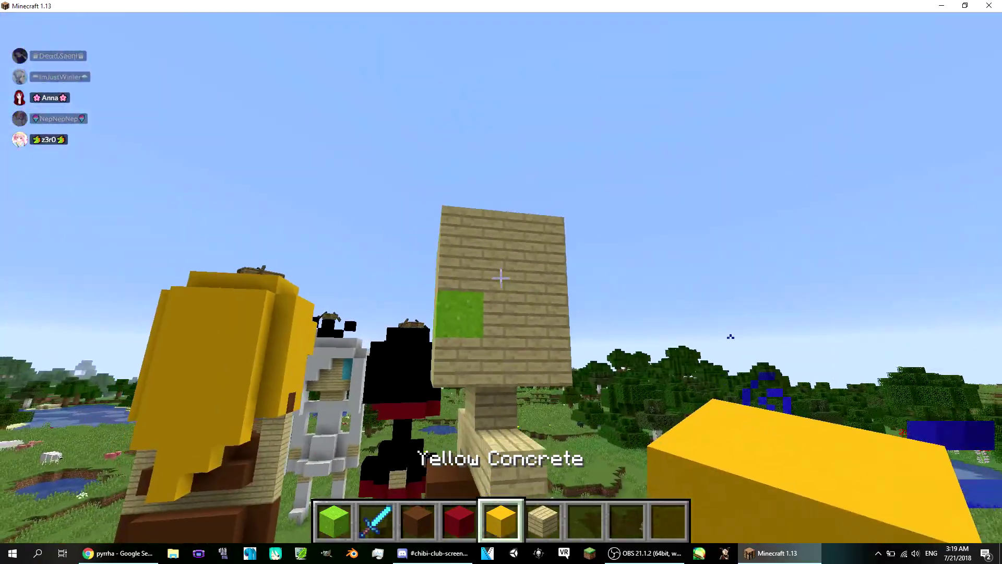
key(w)
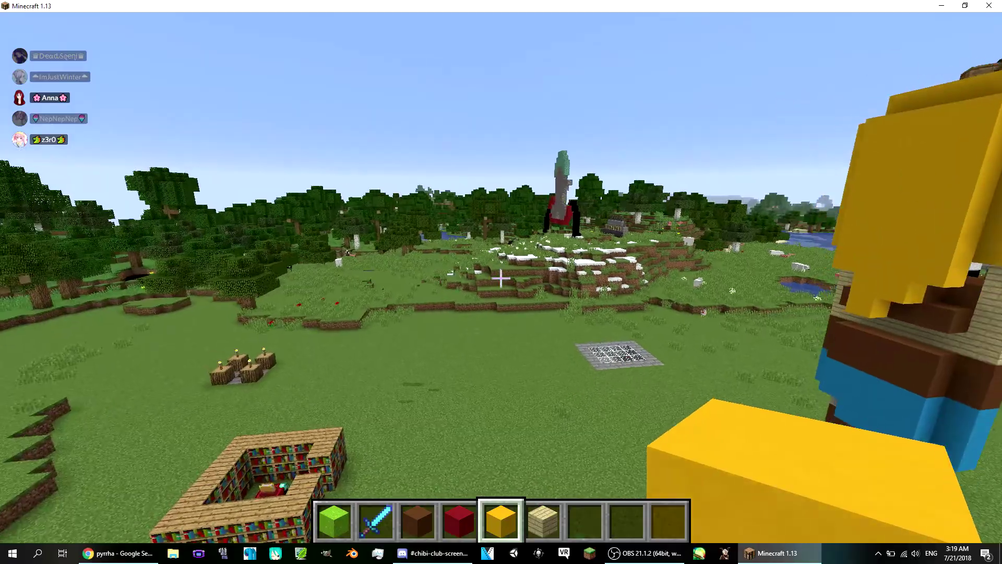
key(w)
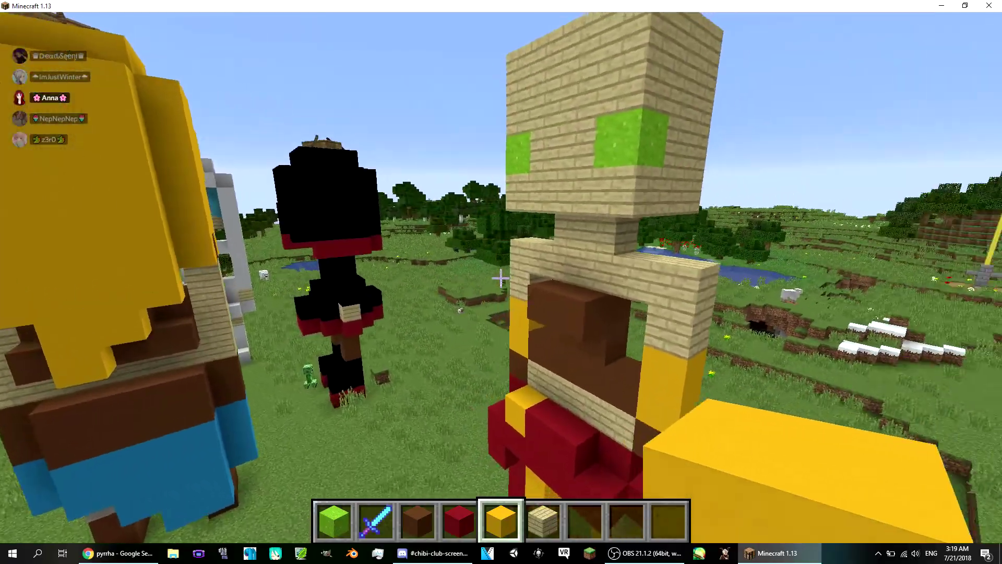
key(w)
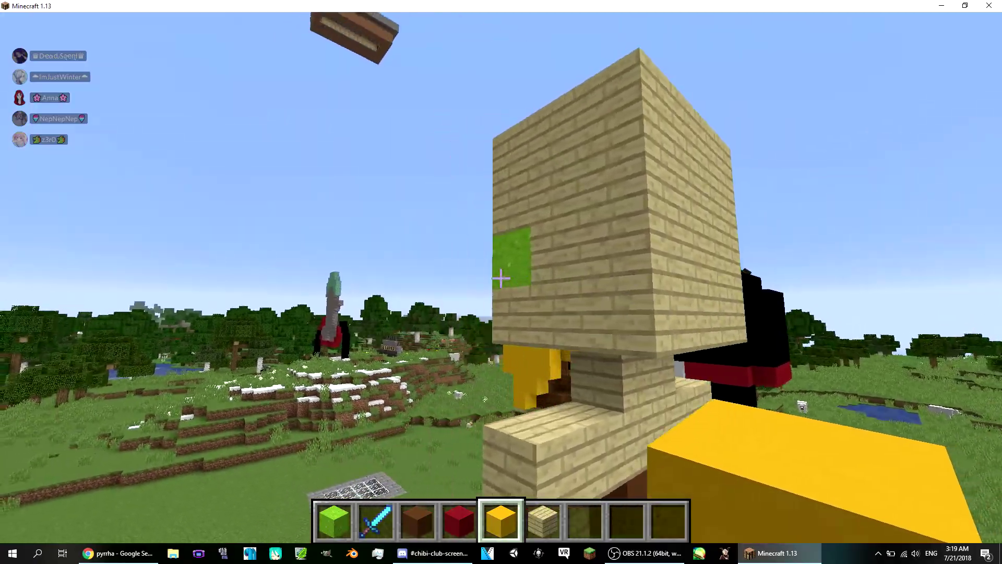
key(w)
key(s)
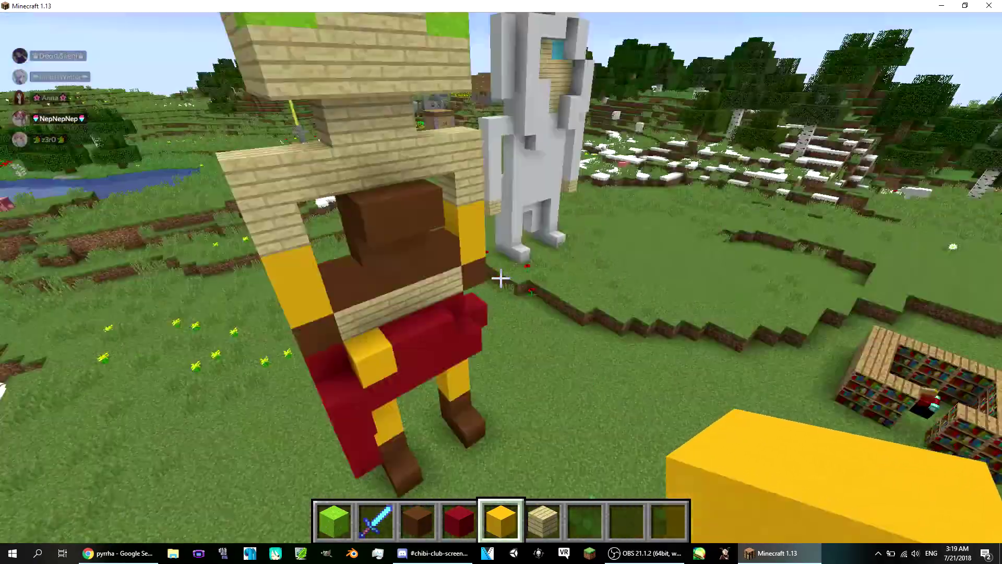
key(w)
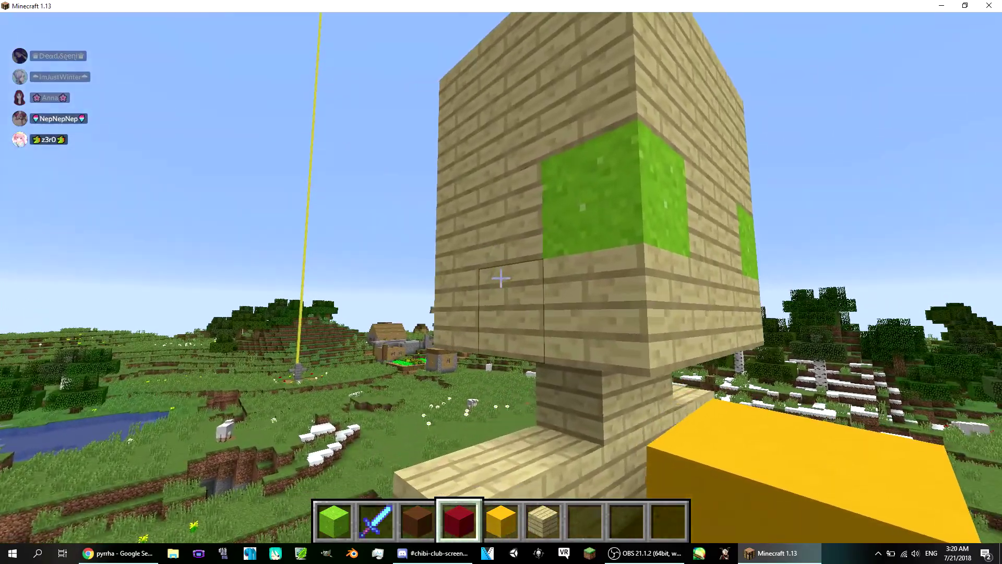
scroll(501, 279, up, 1)
scroll(500, 278, up, 1)
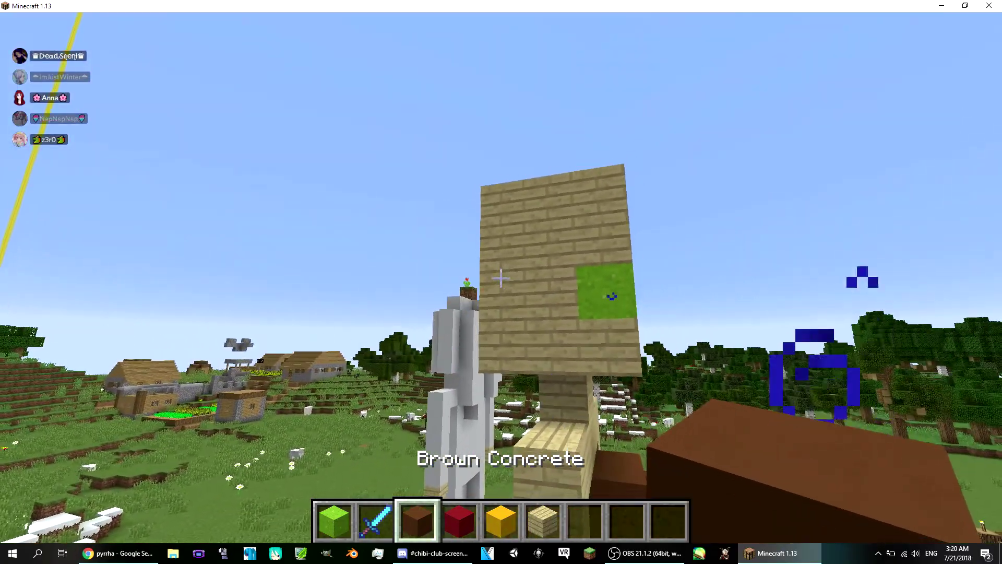
scroll(501, 279, down, 1)
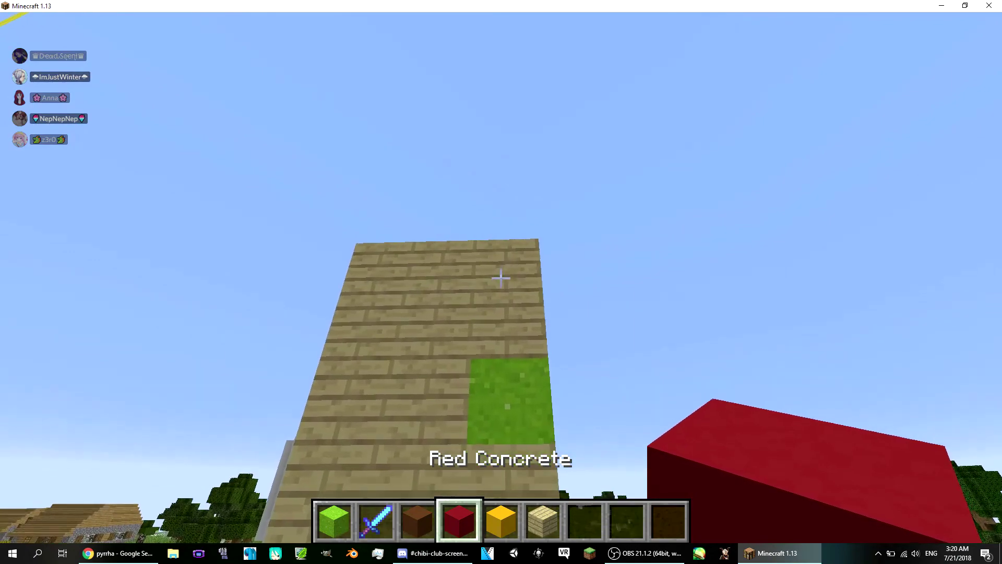
Add red concrete over the plank head and beside the face, breaking stray blocks.
right_click(500, 277)
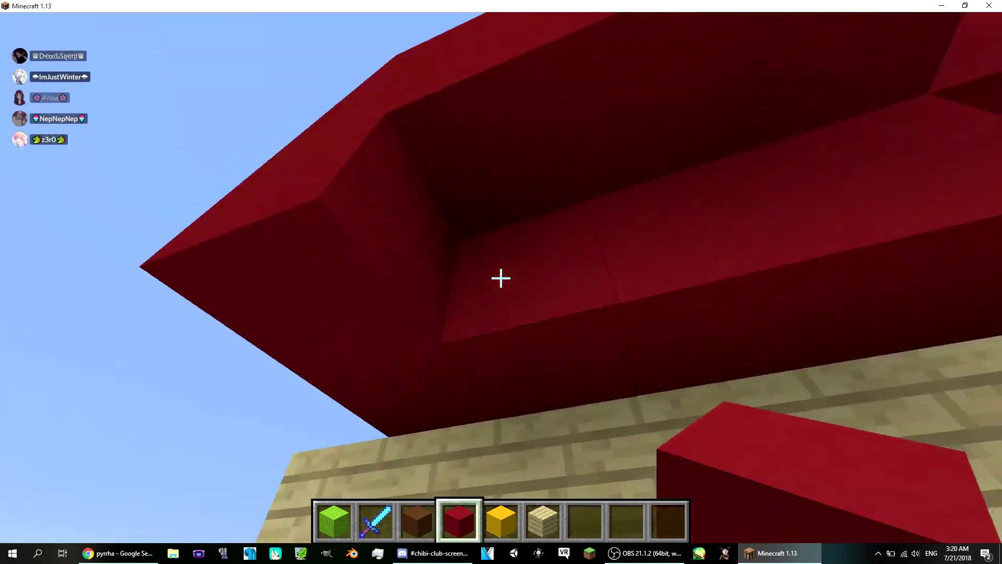
click(502, 278)
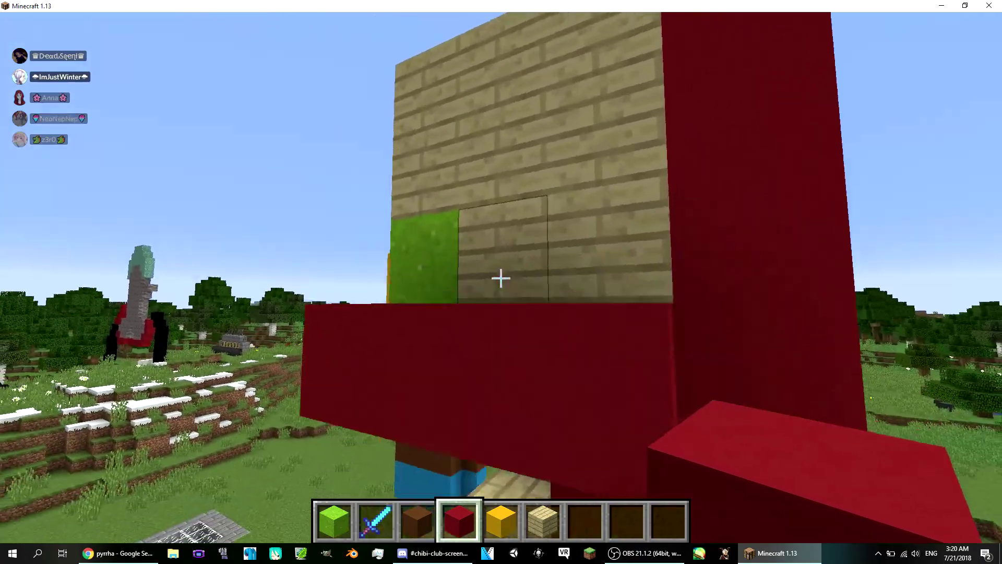
click(502, 278)
right_click(501, 278)
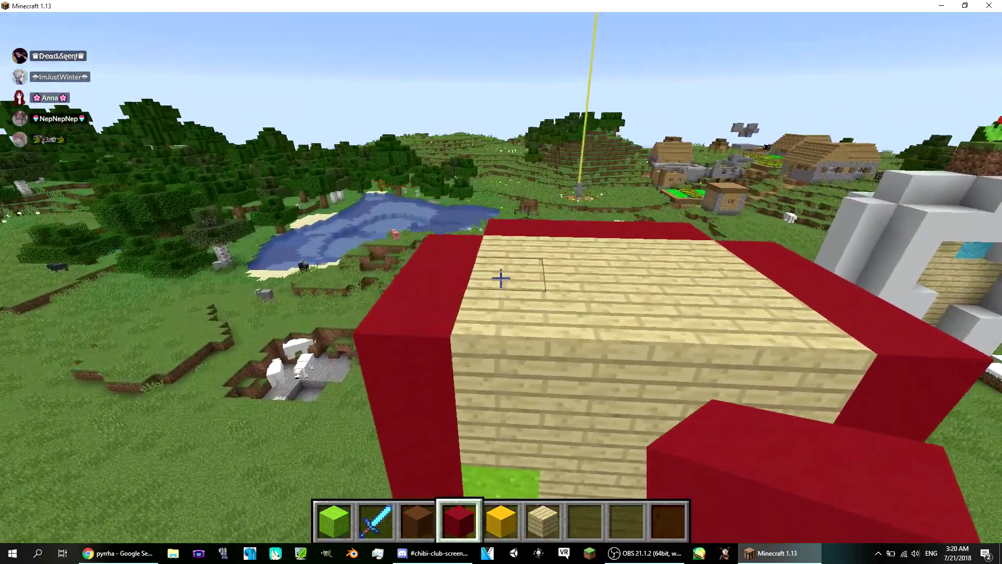
right_click(501, 278)
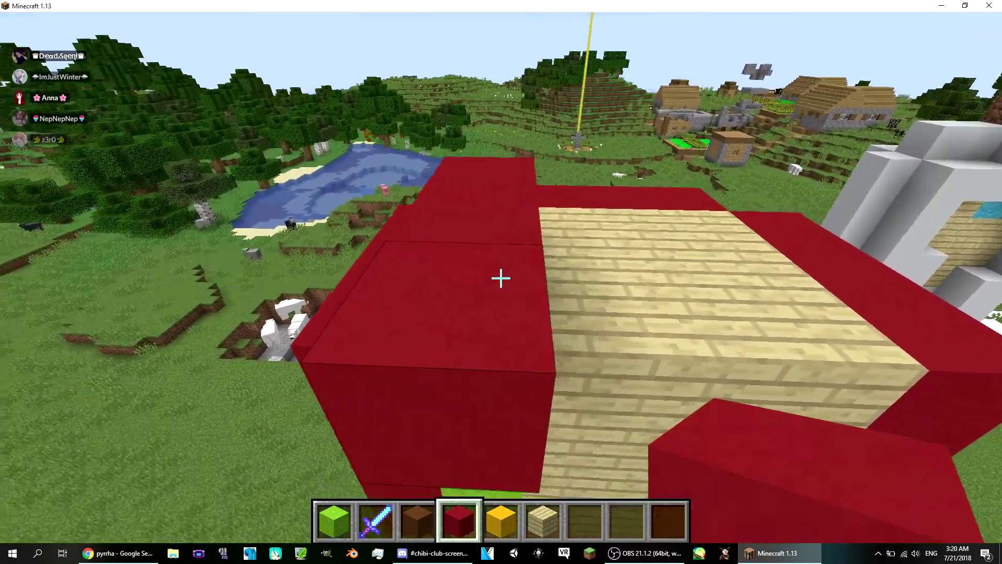
click(502, 278)
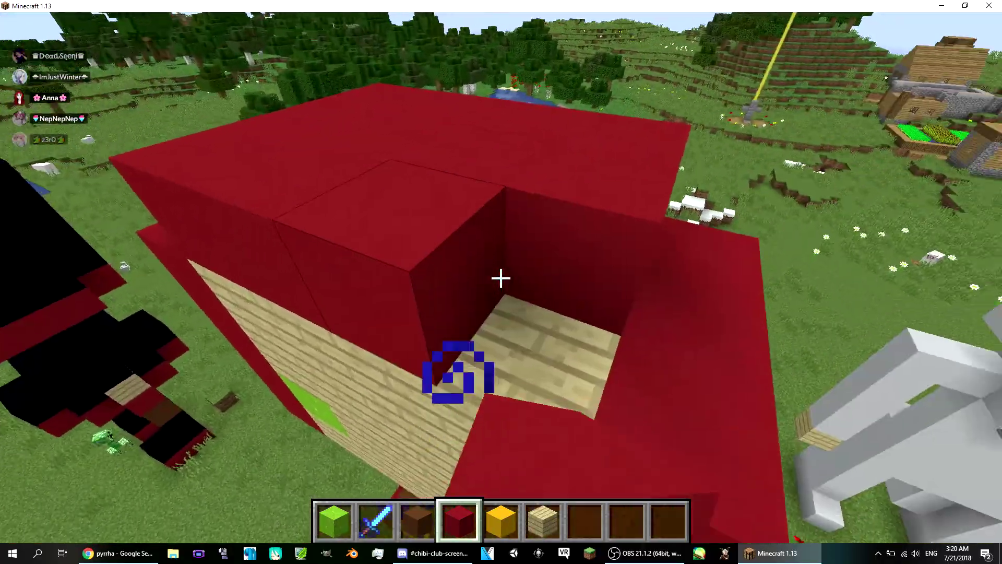
Fill the hair notch and build a red column and overhang over the face, trimming extras.
right_click(501, 278)
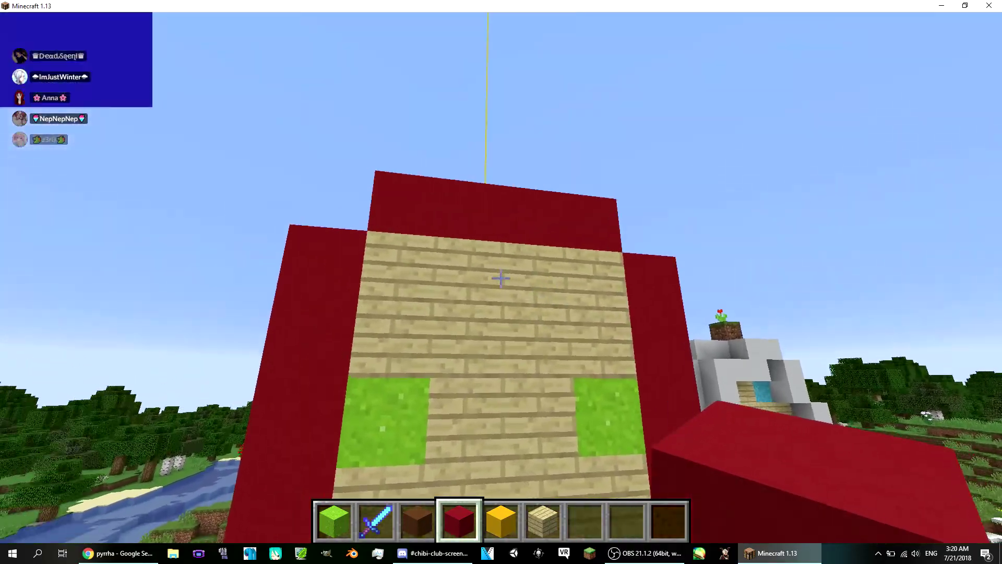
right_click(502, 278)
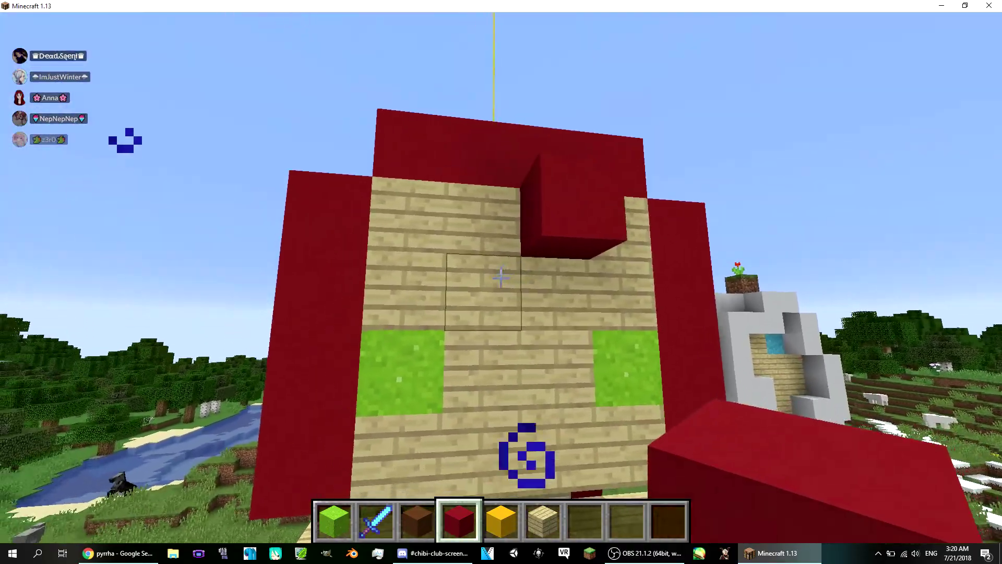
right_click(502, 278)
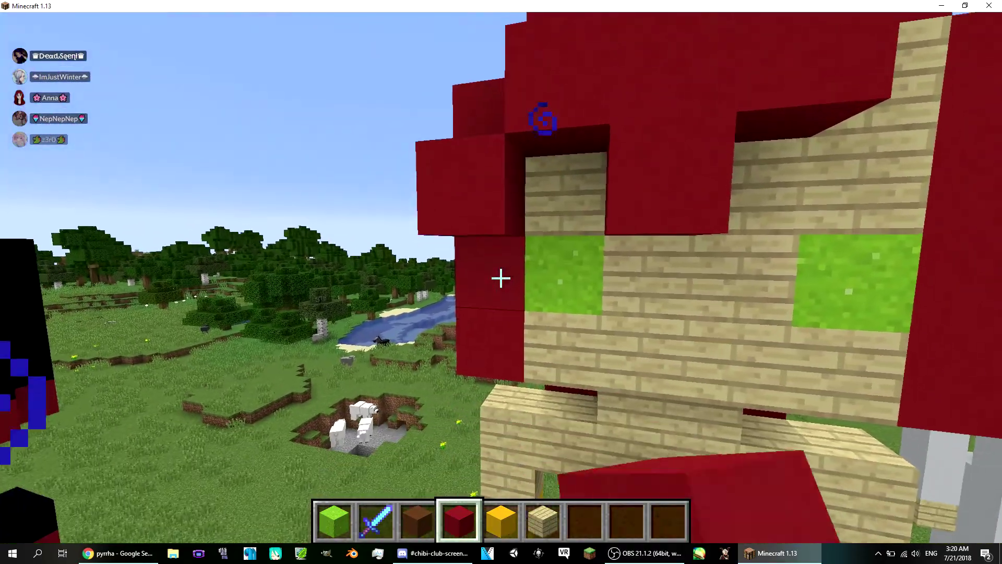
right_click(502, 277)
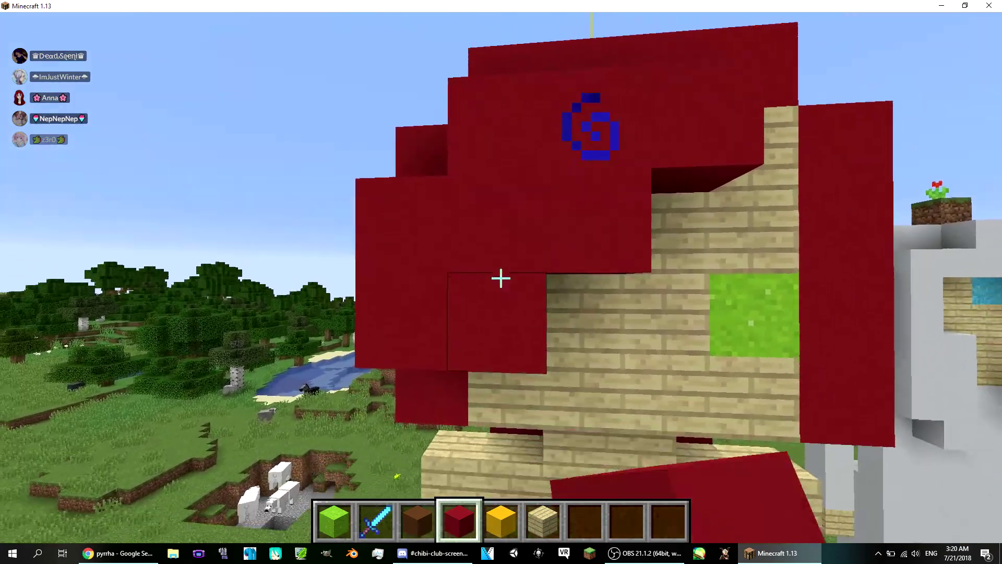
click(501, 278)
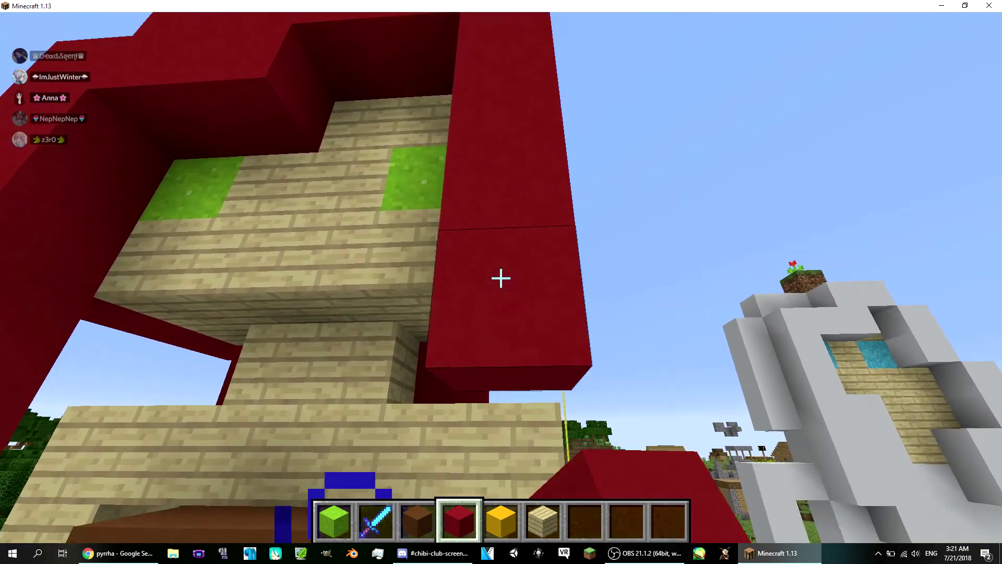
click(501, 278)
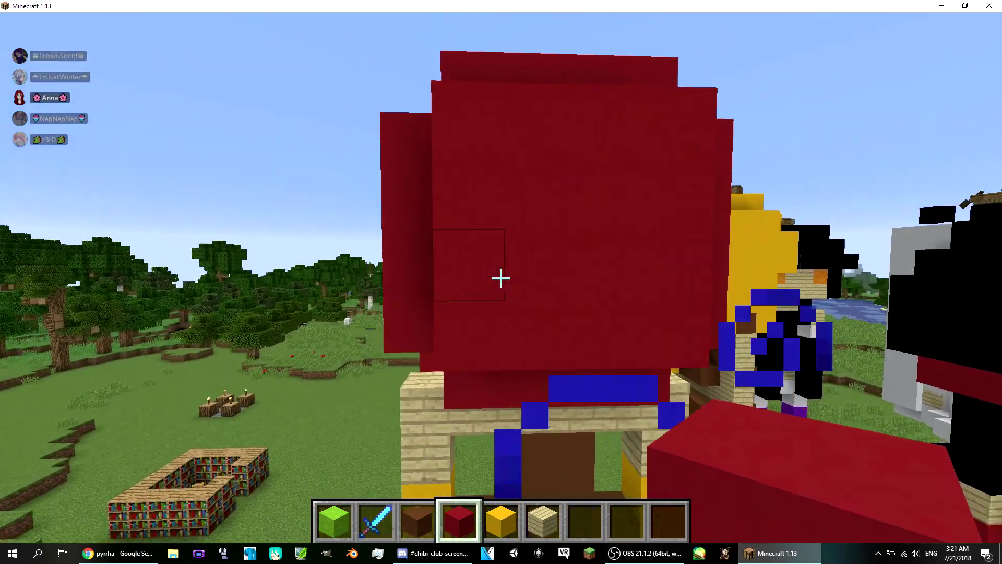
Place a row of yellow concrete headband blocks across the hair with a jutting end.
key(5)
right_click(501, 278)
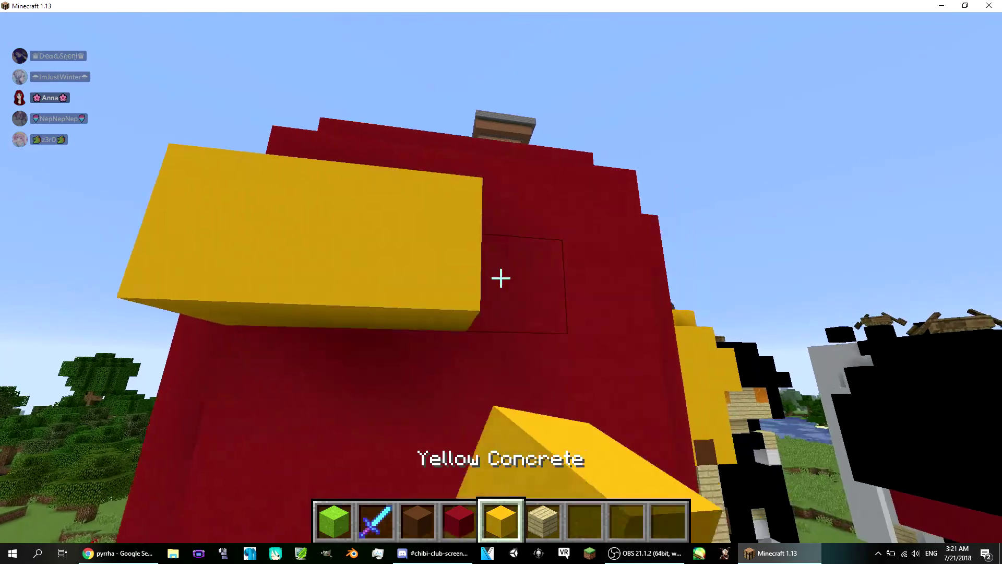
right_click(501, 278)
right_click(501, 278)
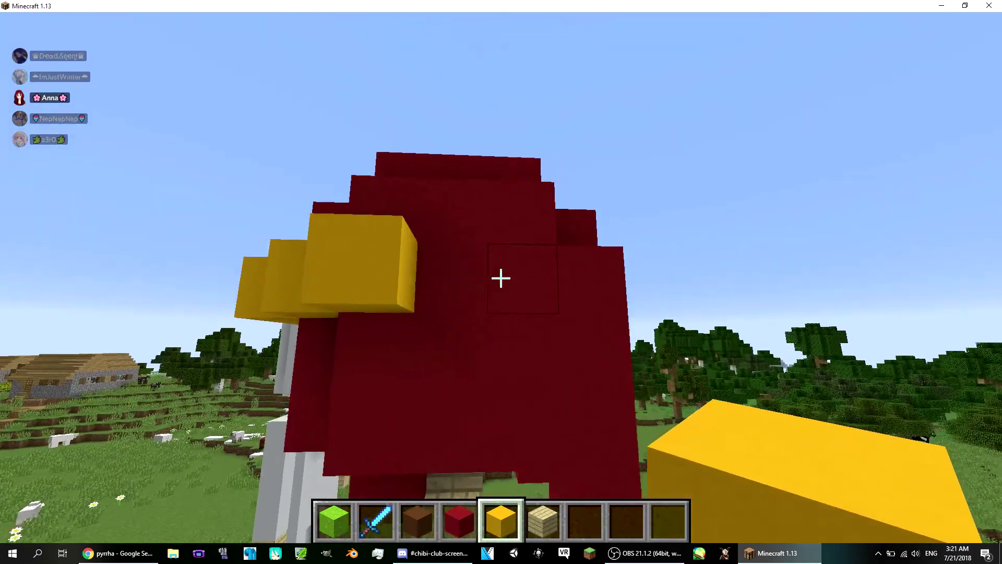
right_click(501, 278)
click(501, 278)
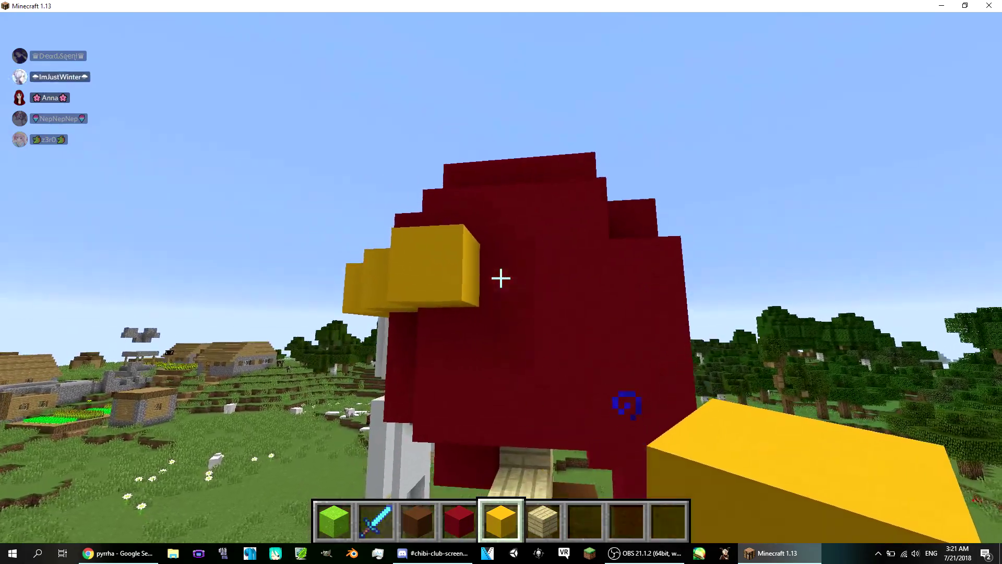
right_click(502, 278)
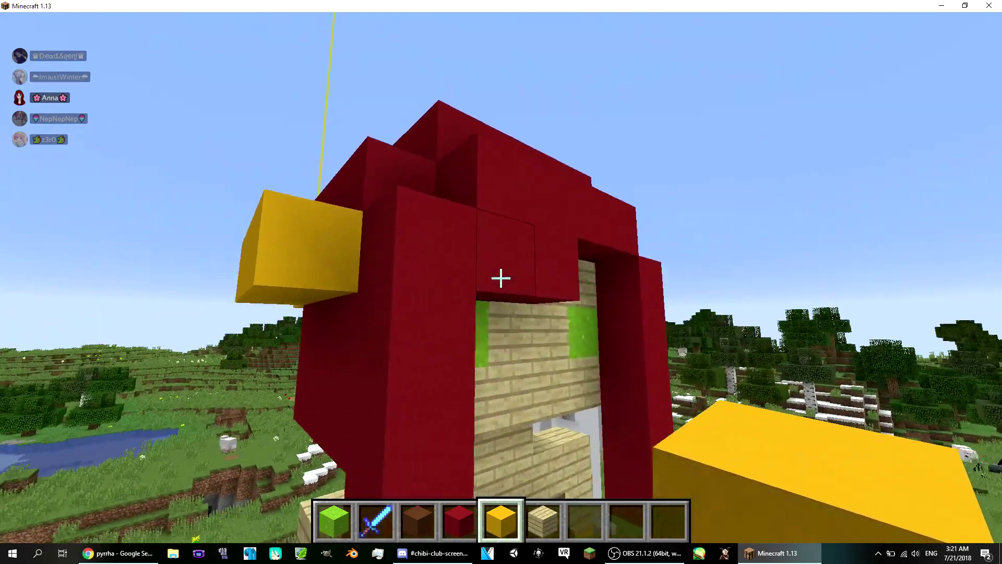
Rework the block above the face opening and lengthen the yellow headband end.
click(502, 278)
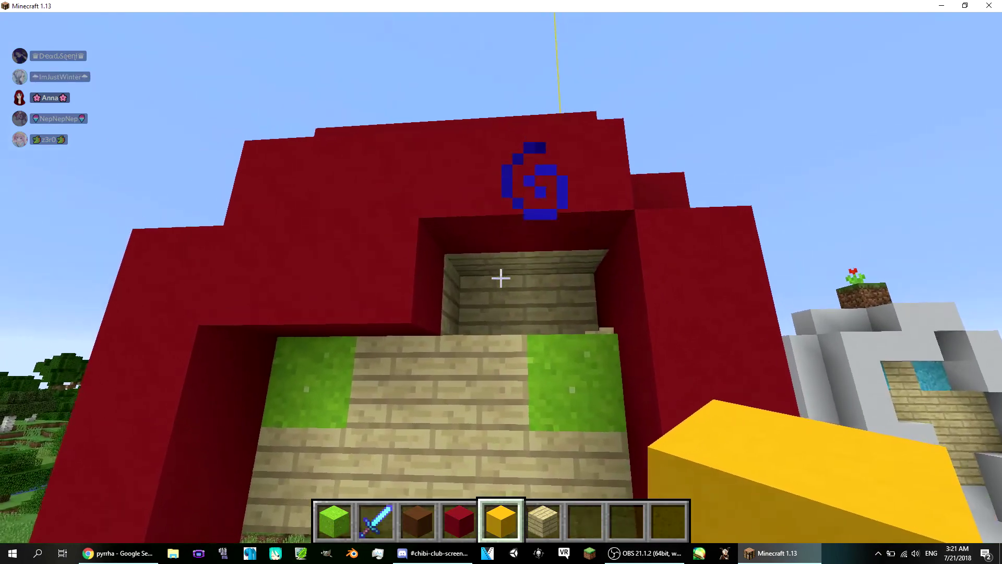
right_click(502, 279)
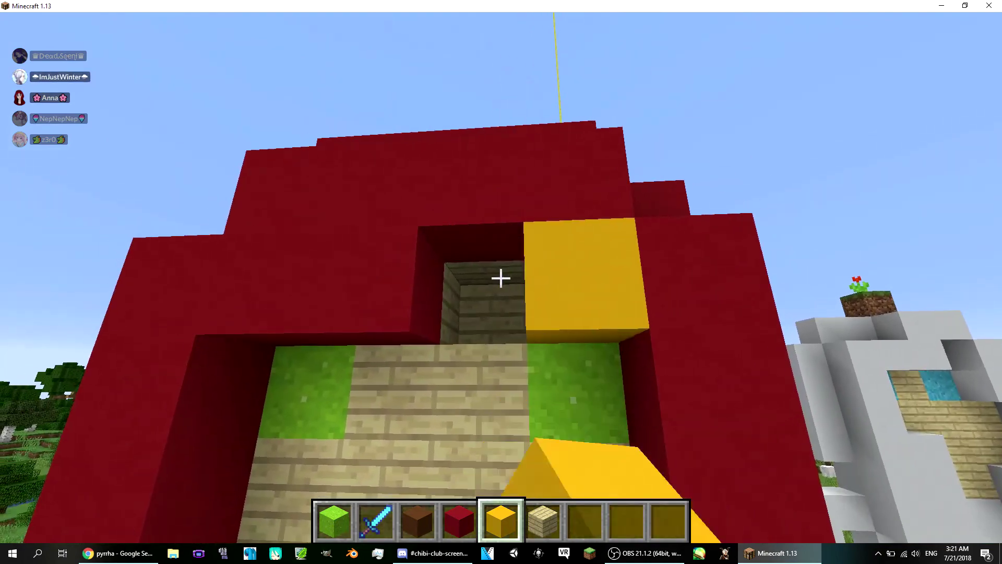
click(501, 278)
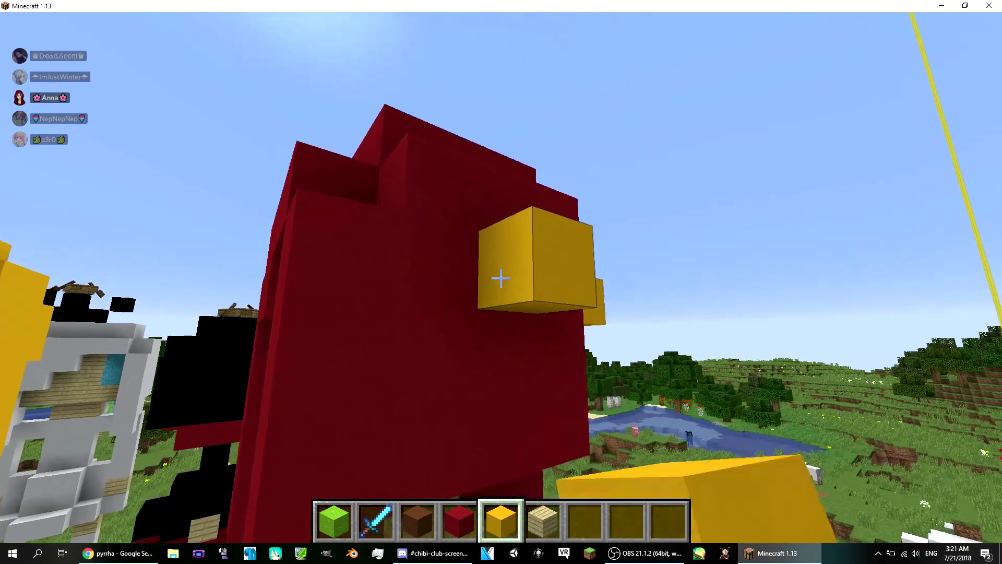
right_click(501, 278)
key(w)
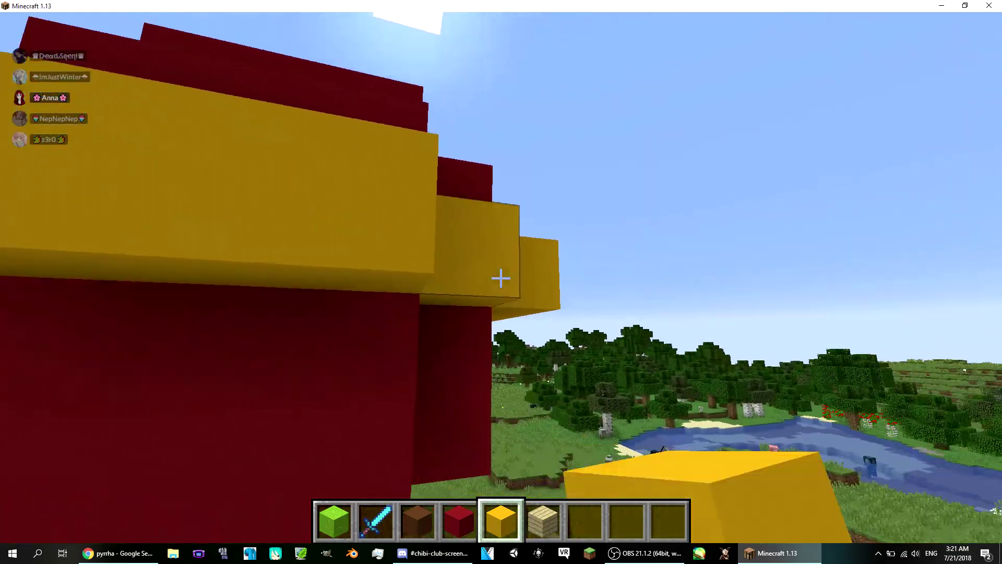
key(s)
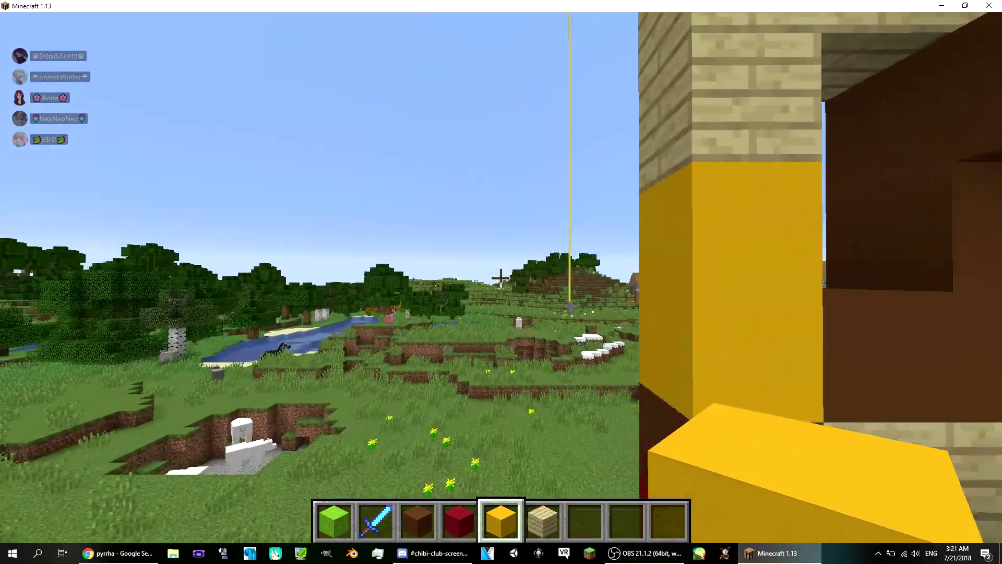
scroll(501, 278, down, 1)
scroll(501, 278, up, 1)
scroll(501, 279, up, 1)
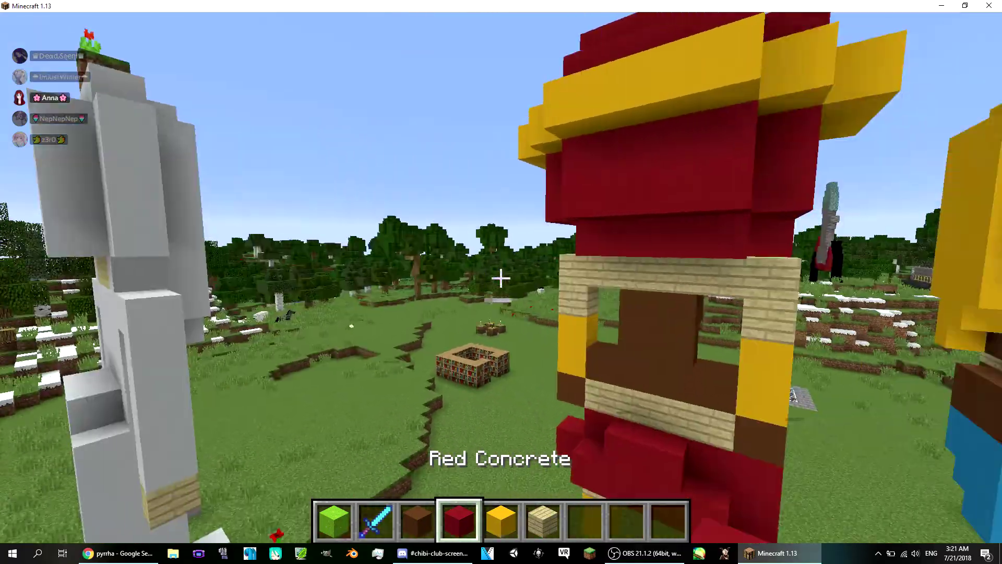
Add red concrete blocks on top of the hair, then break two off the hair top.
key(w)
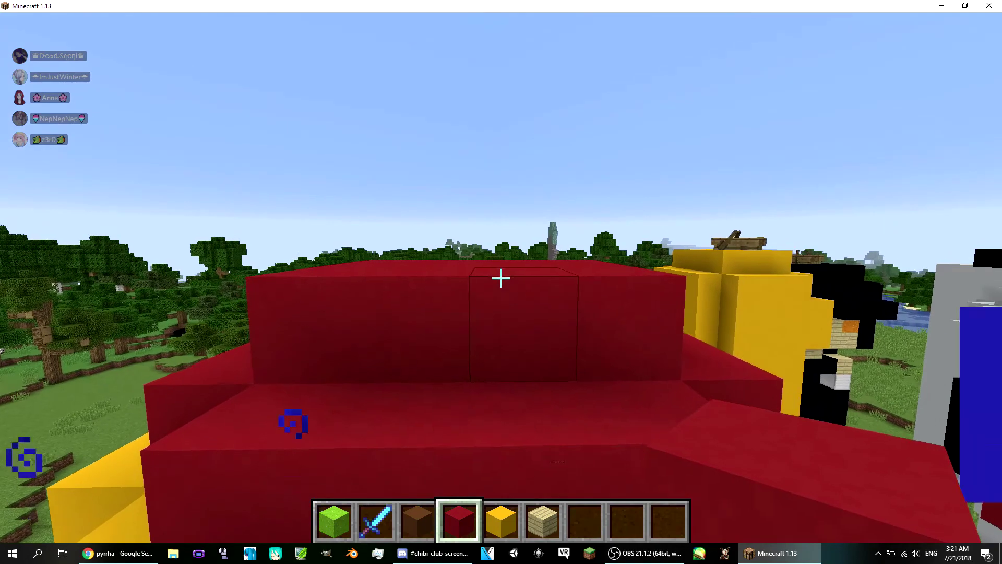
right_click(502, 279)
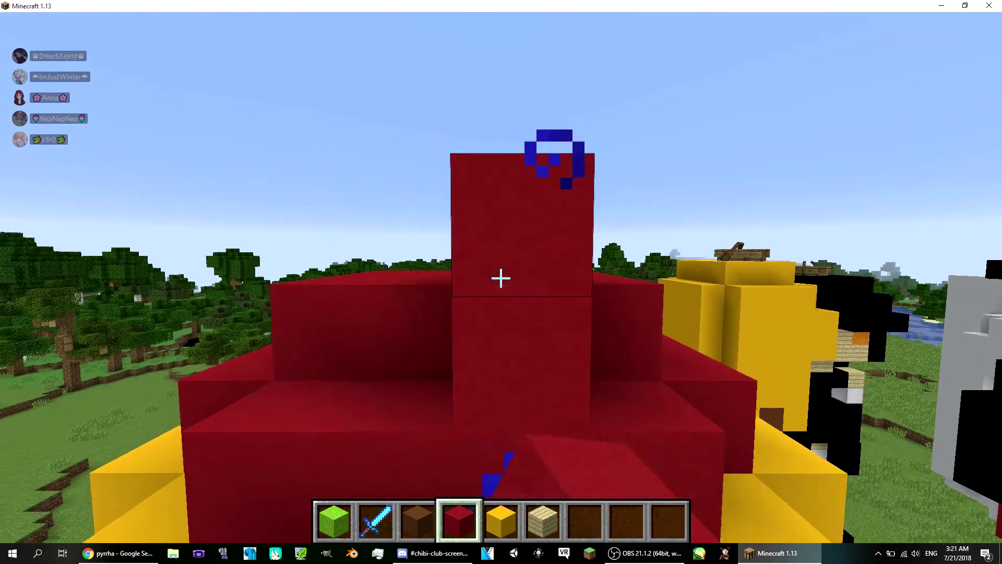
right_click(501, 278)
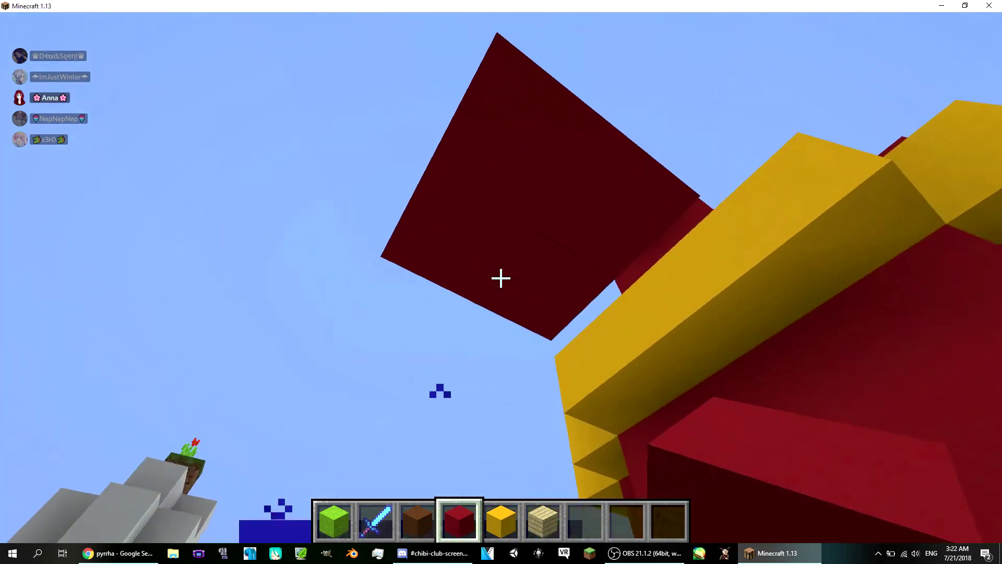
click(500, 278)
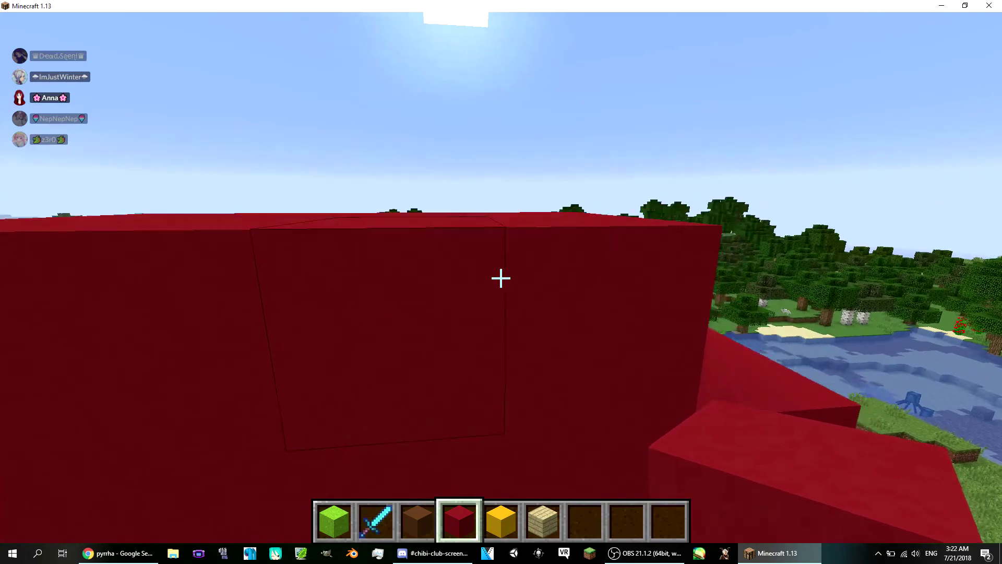
click(501, 277)
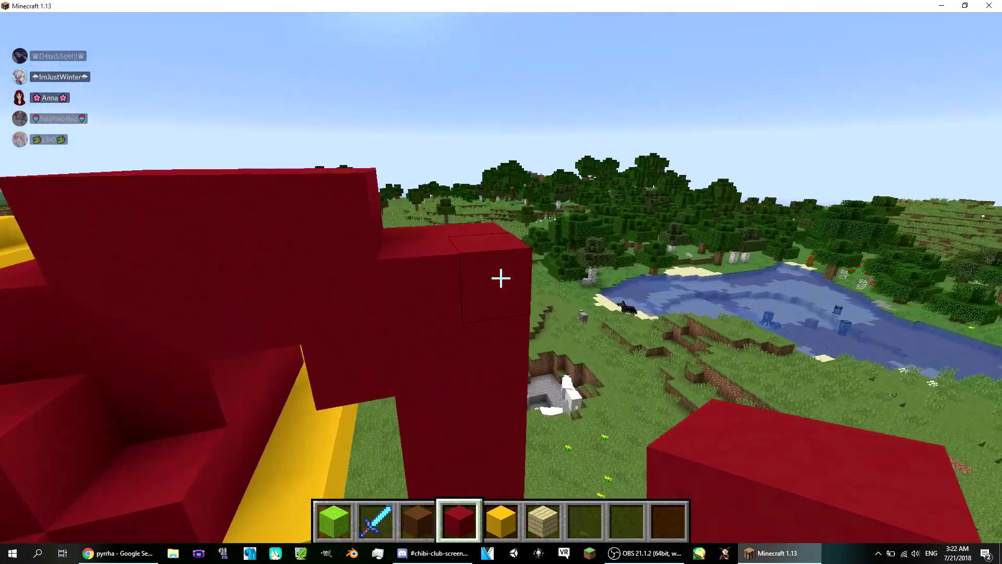
Break nine red concrete blocks off the crown and edges of the hair.
click(502, 277)
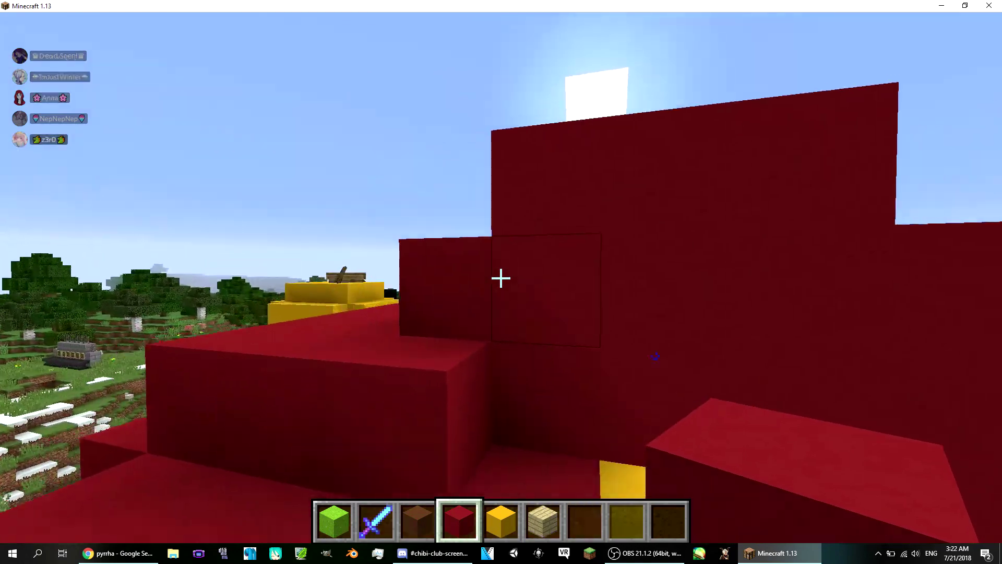
click(501, 277)
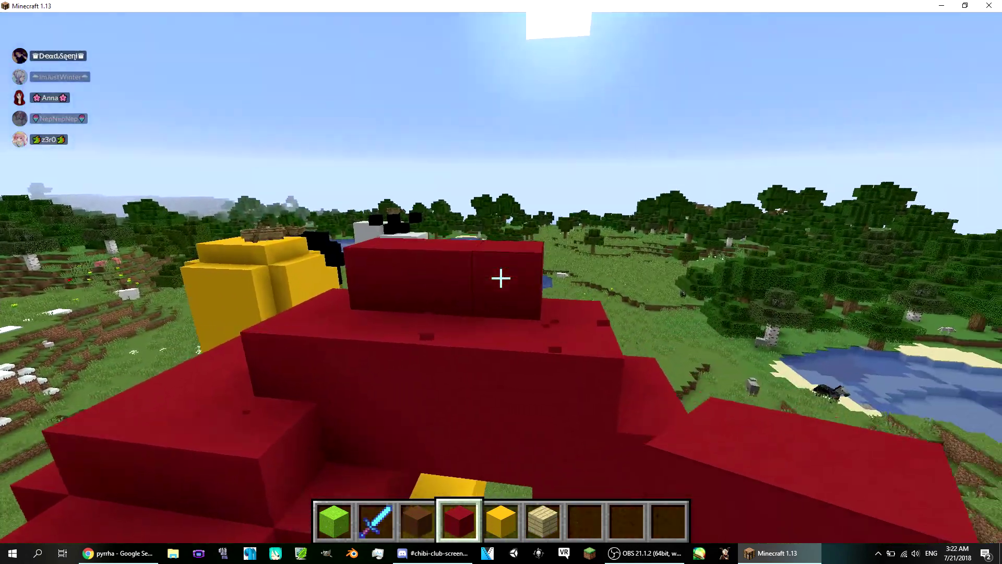
click(502, 278)
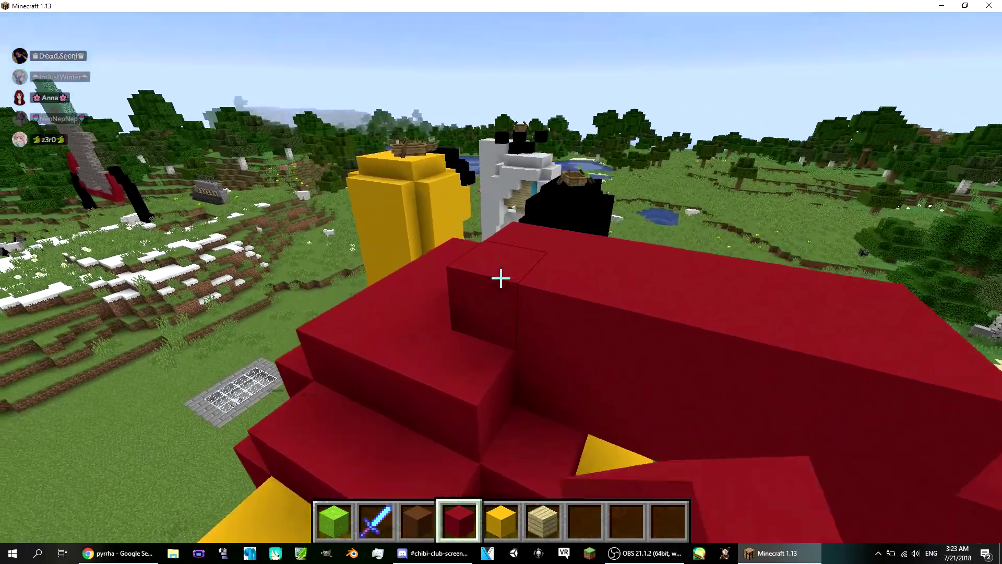
click(501, 278)
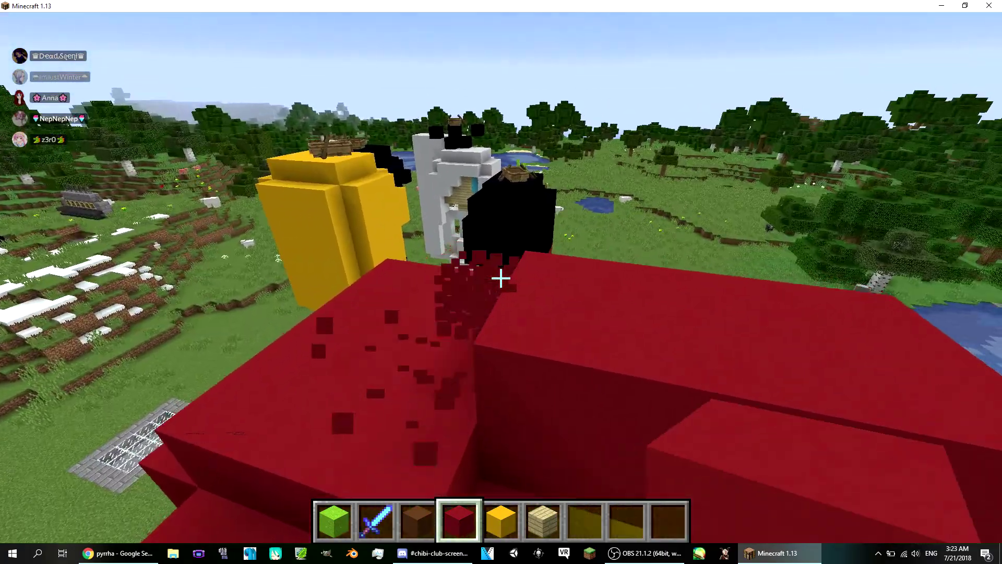
click(501, 277)
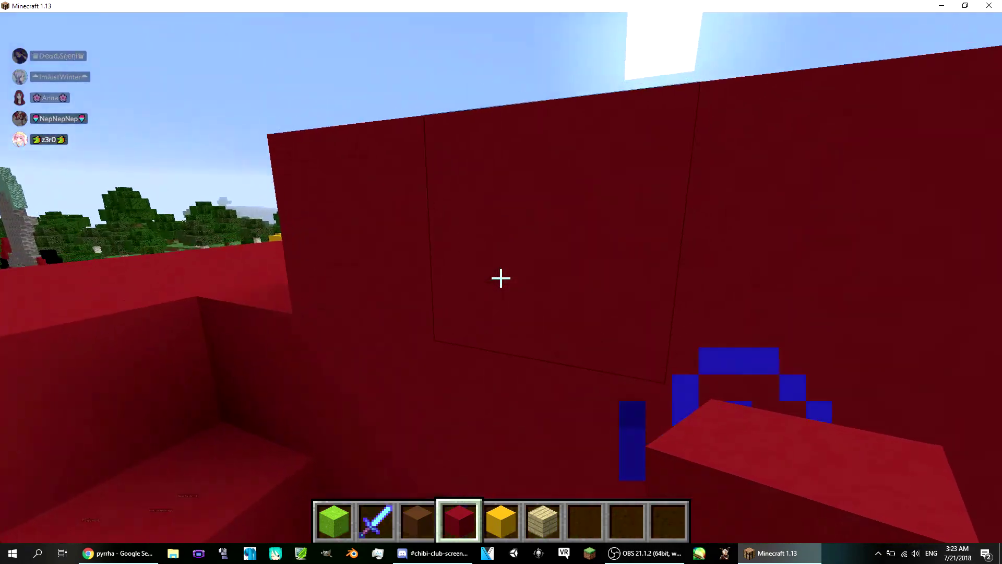
click(501, 277)
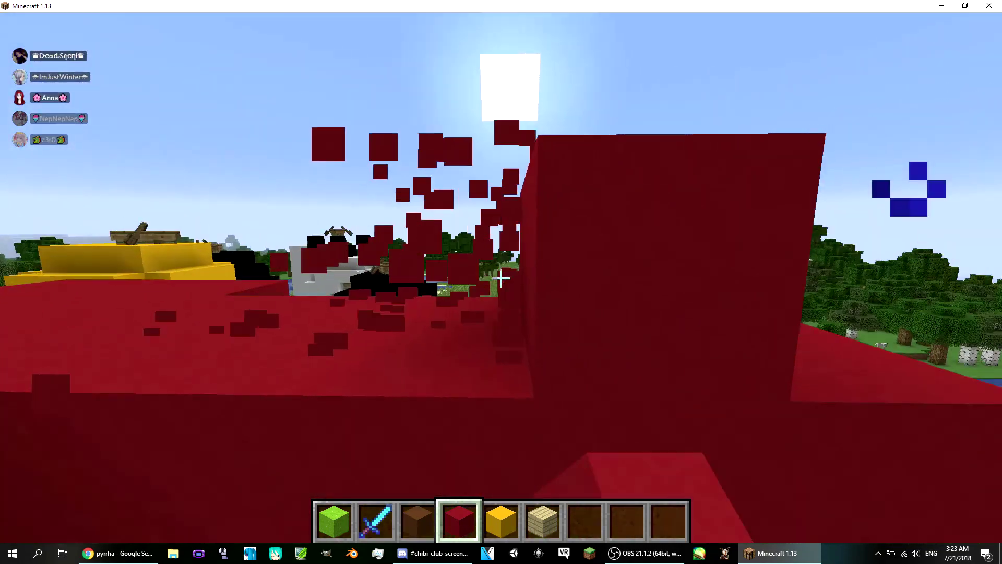
click(501, 277)
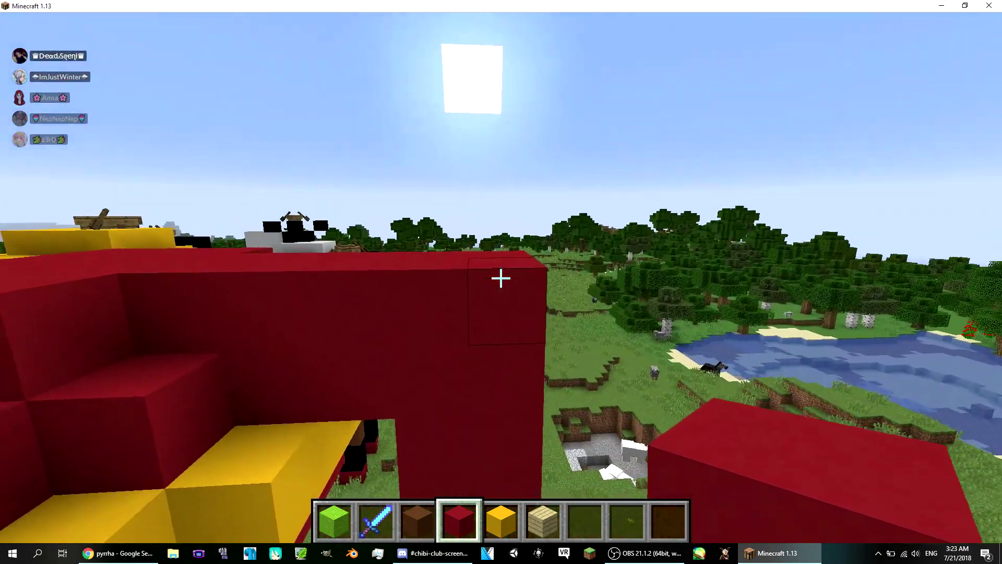
click(501, 278)
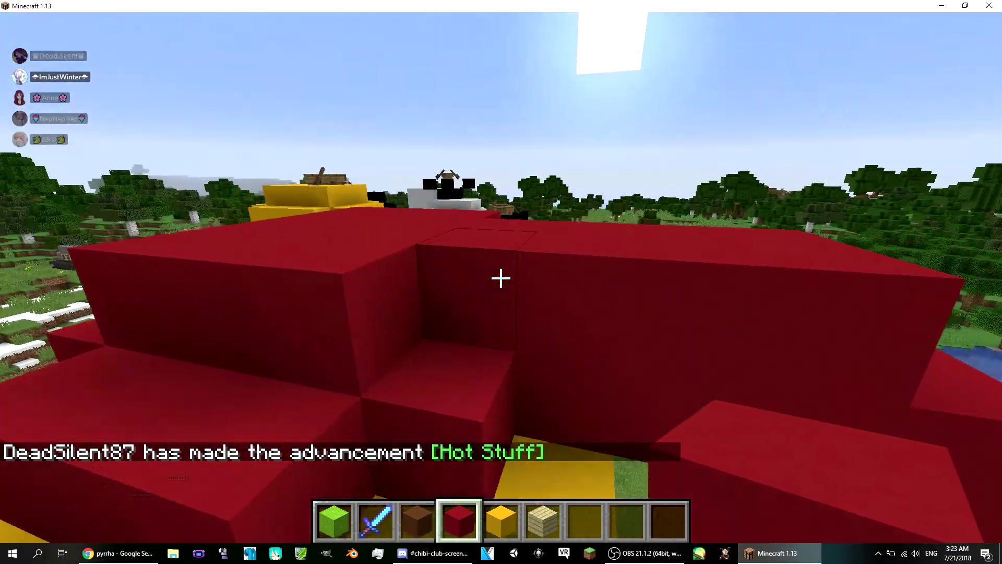
click(502, 277)
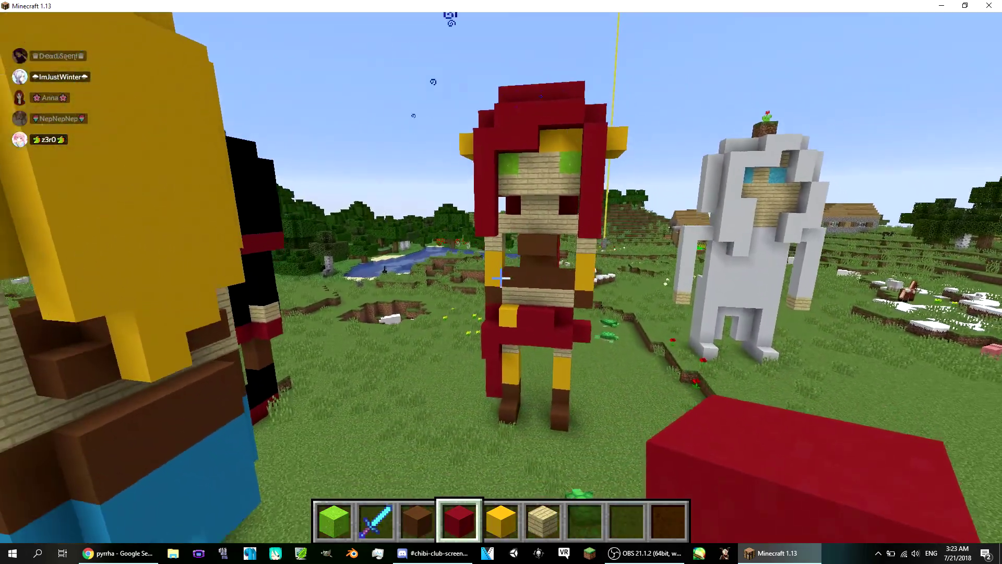
Replace the two birch head blocks with yellow concrete and walk around to view the statue.
key(5)
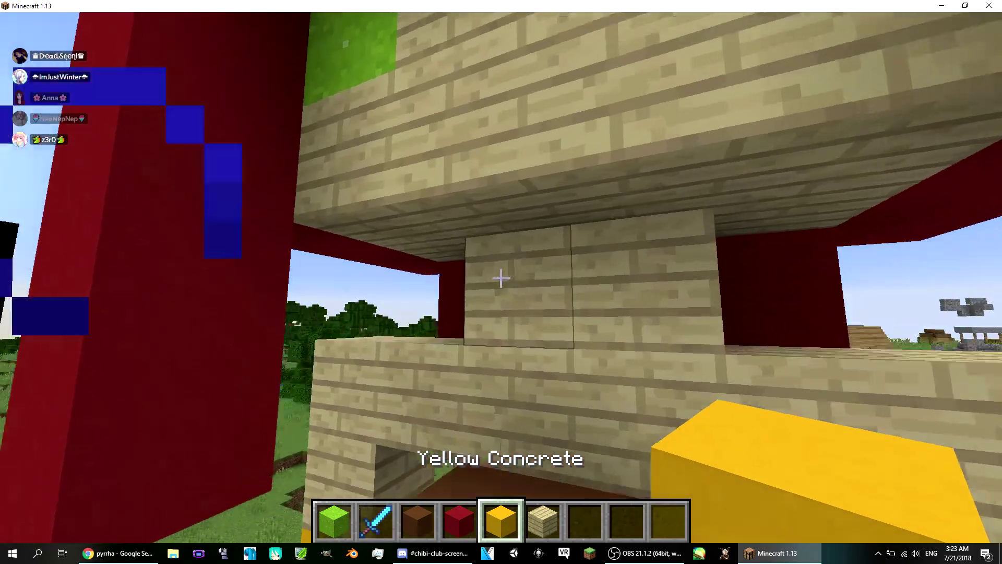
click(502, 278)
click(501, 278)
right_click(502, 278)
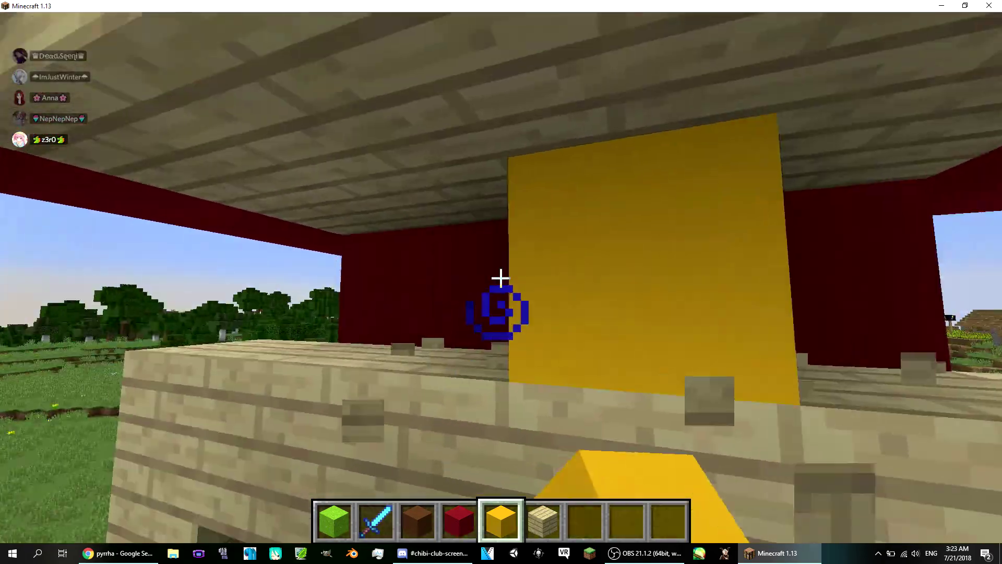
key(s)
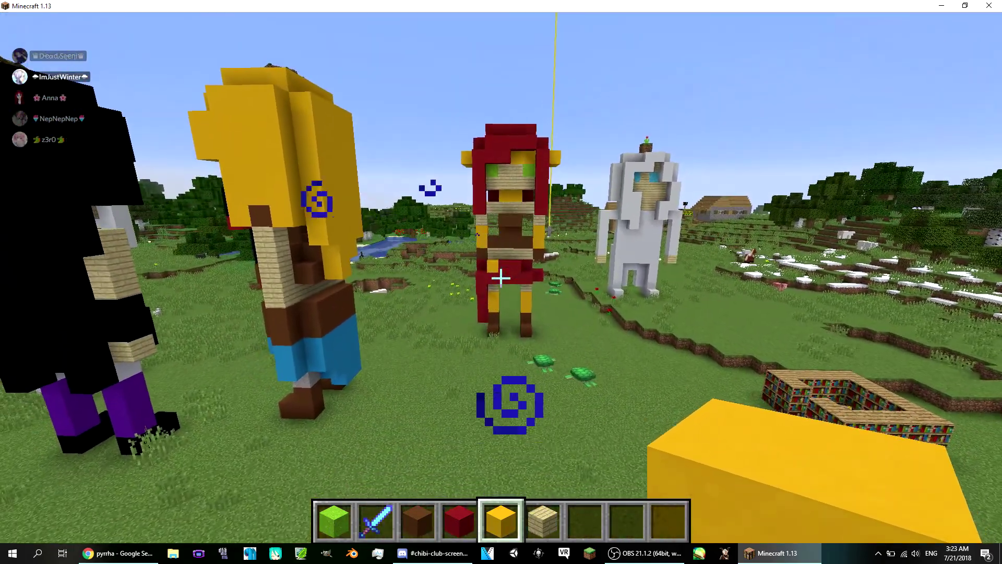
key(w)
key(w)
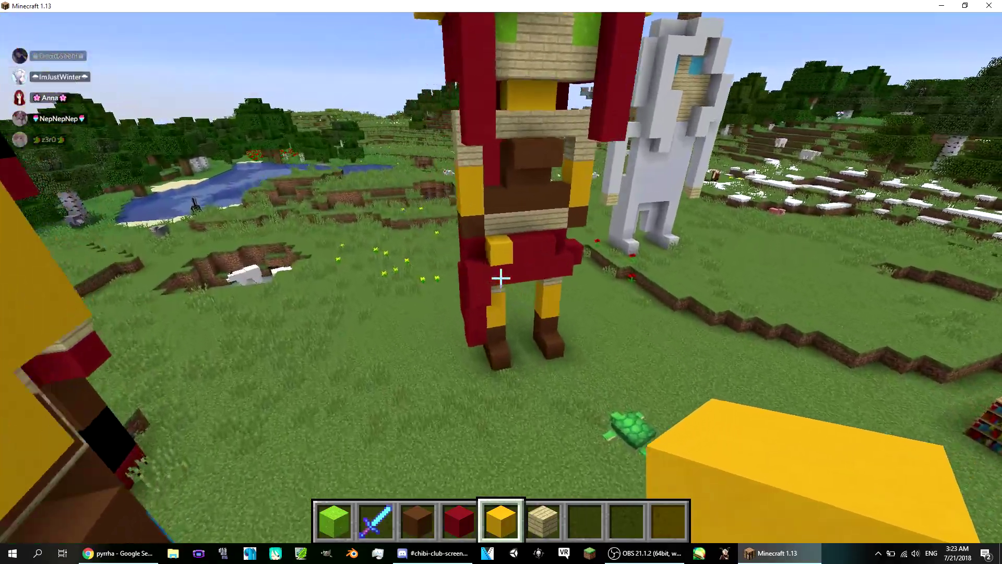
key(w)
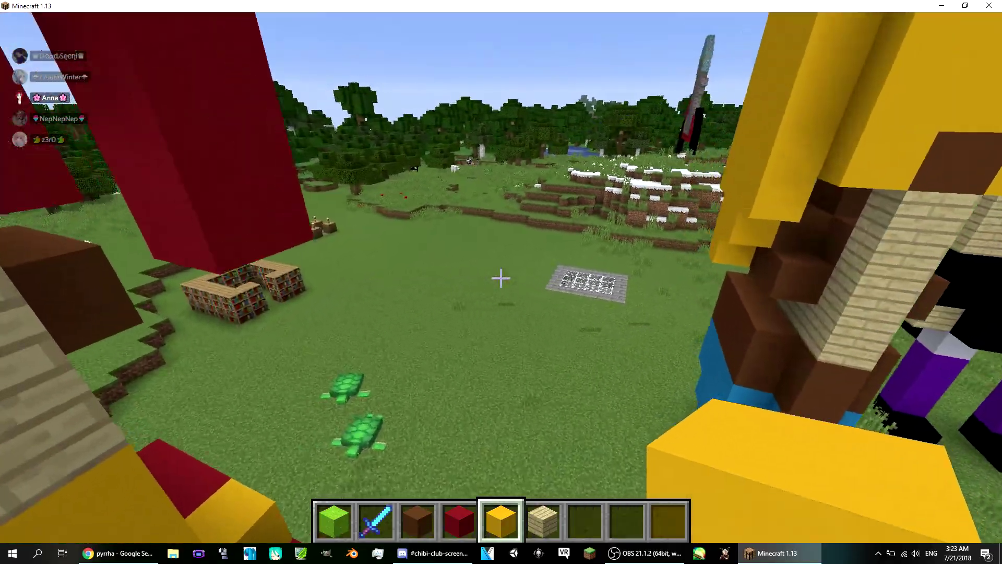
key(s)
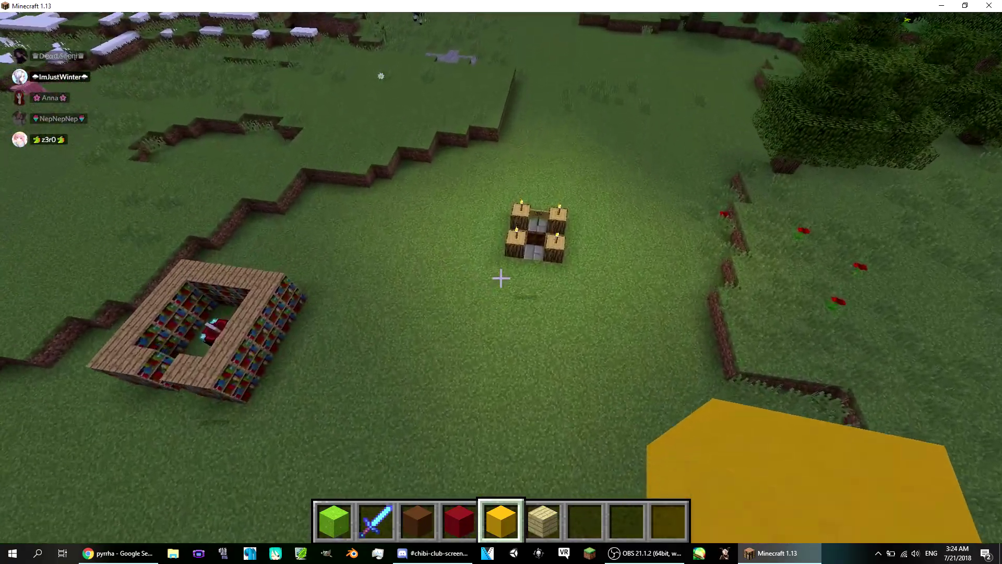
Drop down from the overhead spot and walk back in front of the red-haired statue.
key(w)
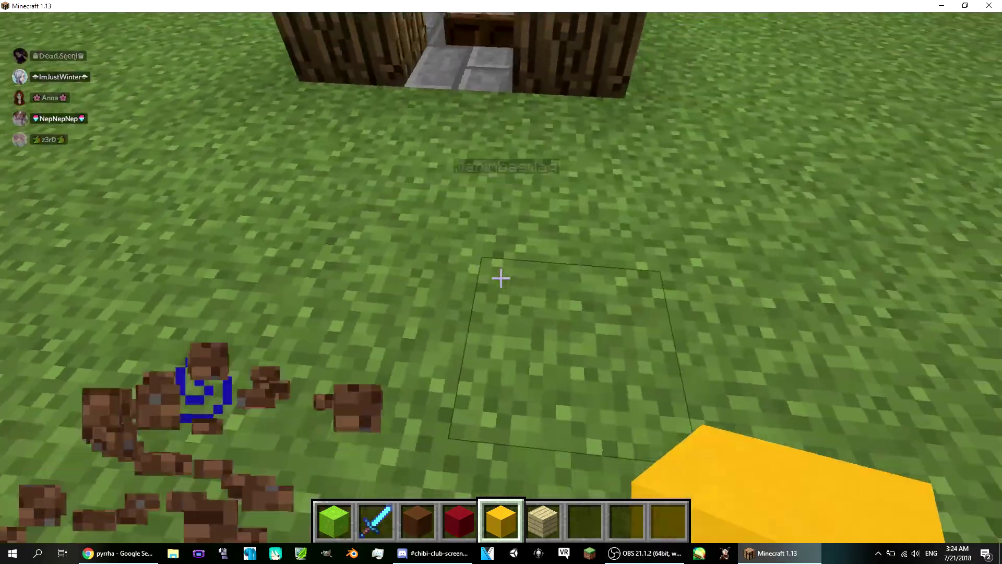
key(s)
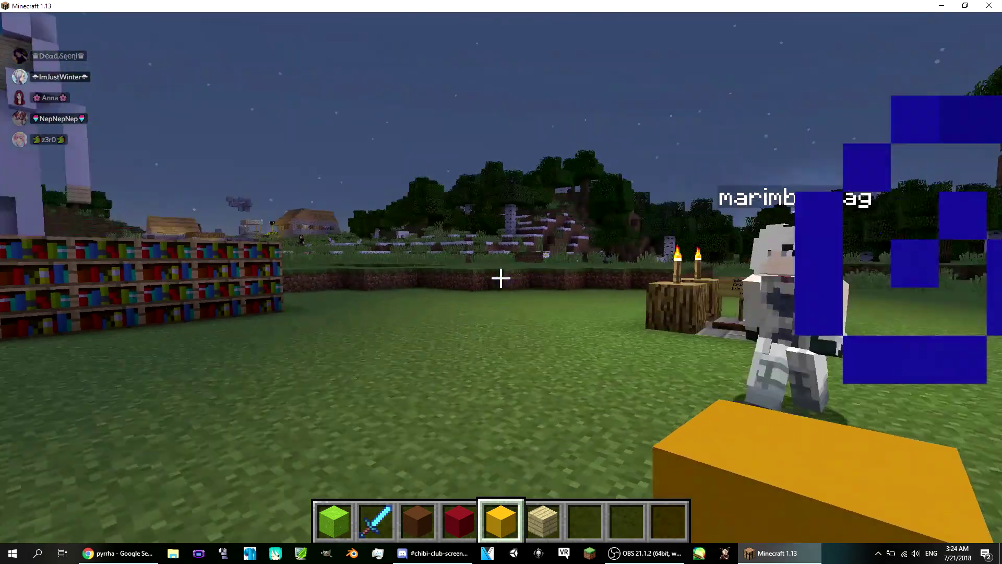
key(w)
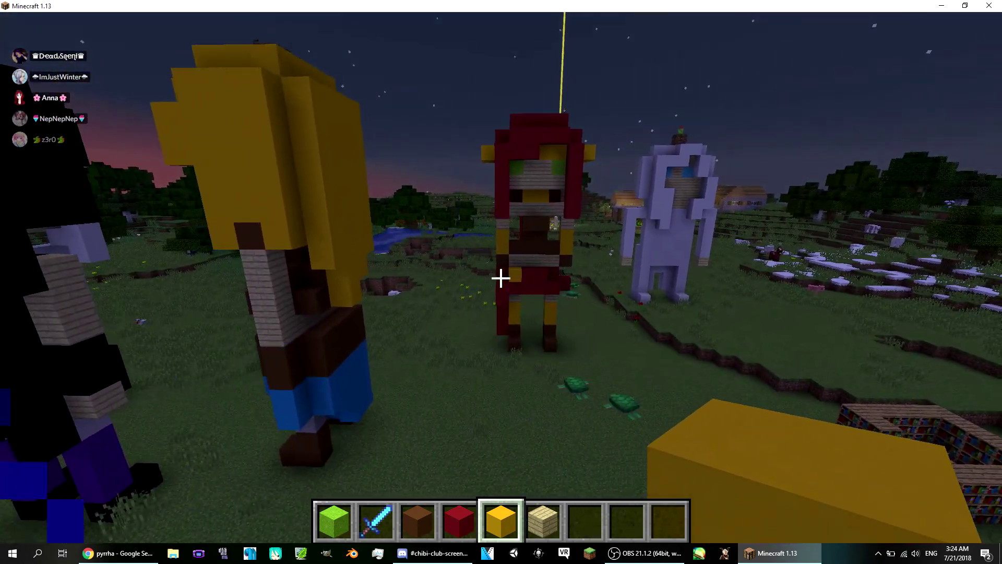
Hide the HUD, frame the red statue between its neighbours, and save an F2 screenshot.
key(Escape)
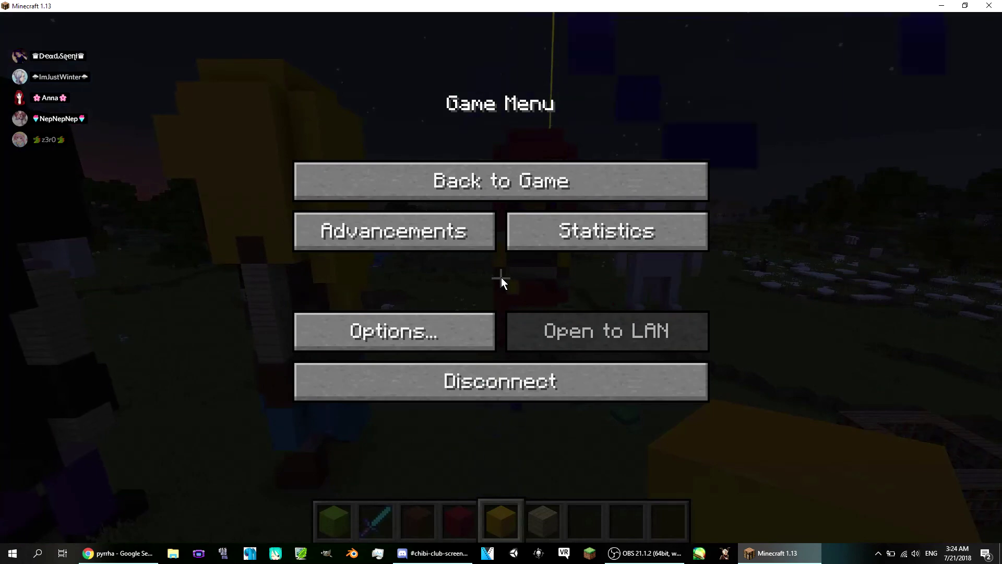
key(Escape)
key(F1)
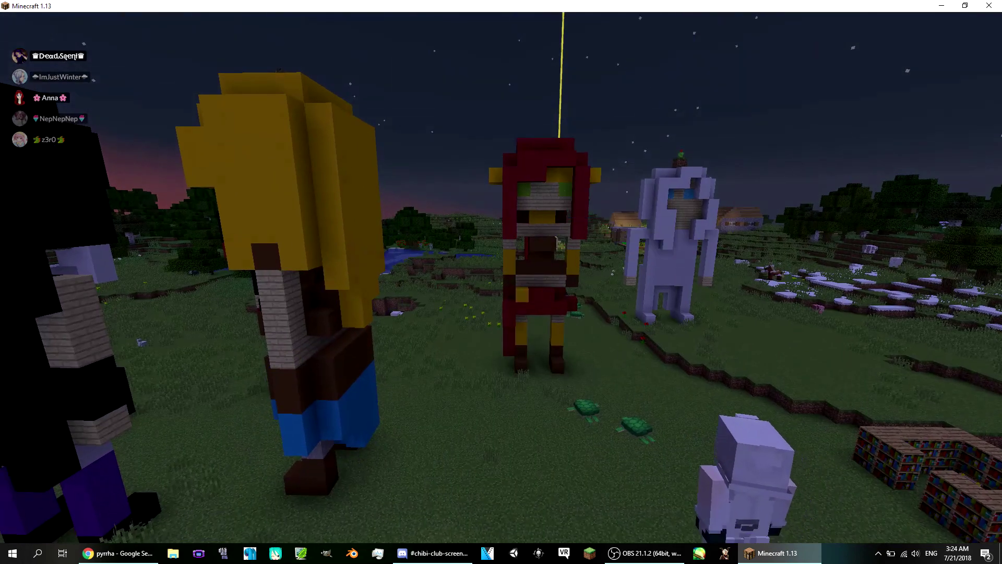
key(w)
key(w)
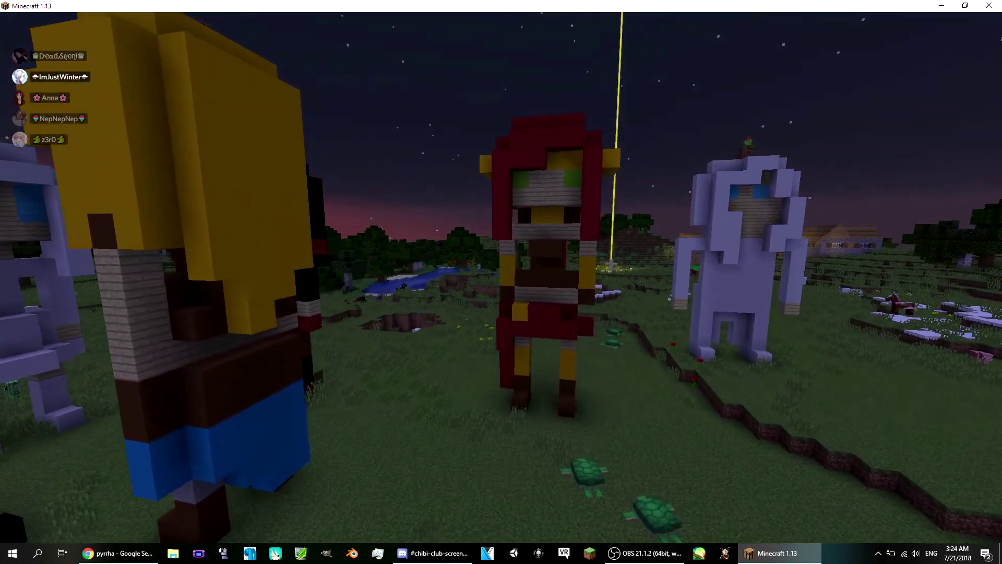
key(d)
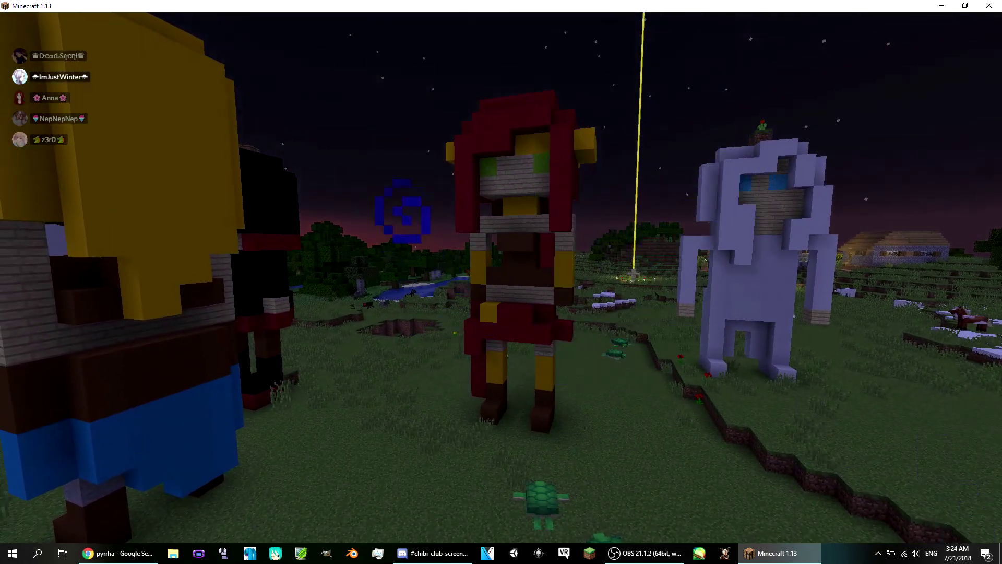
key(F2)
key(F1)
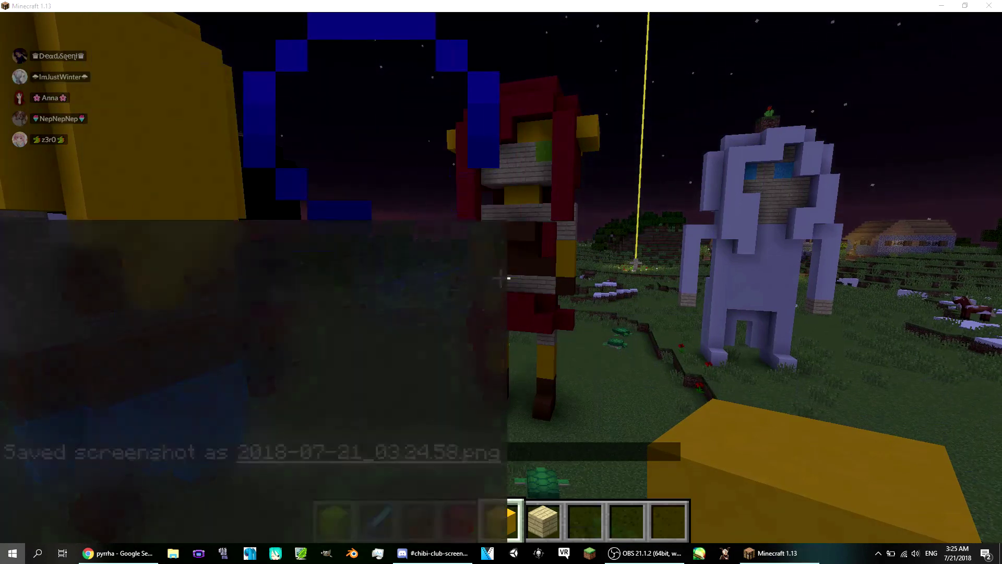
key(super)
Post screenshot 2018-07-21_03.24.58.png in chibi-club-screens with a member mention.
click(460, 556)
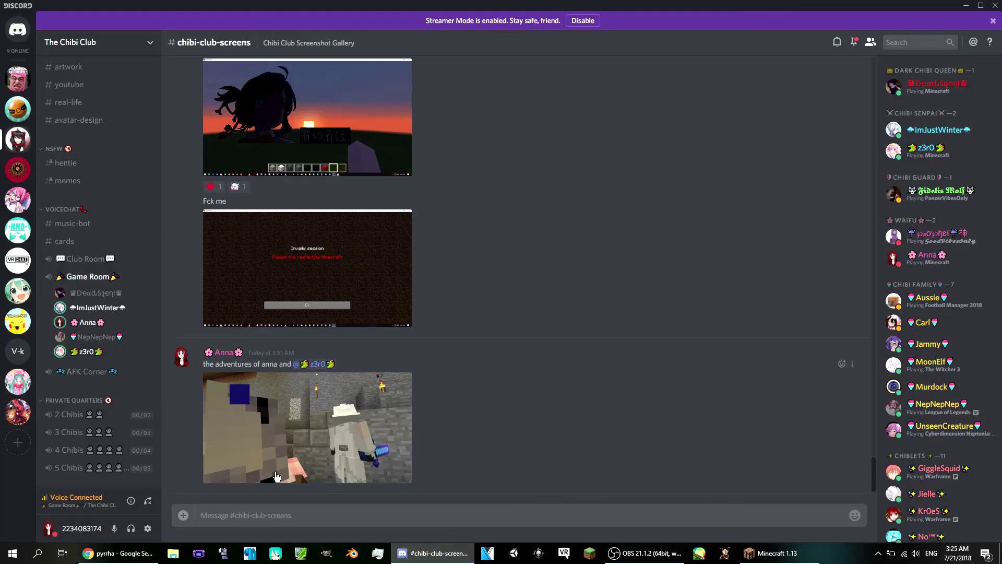
key(ctrl+shift+u)
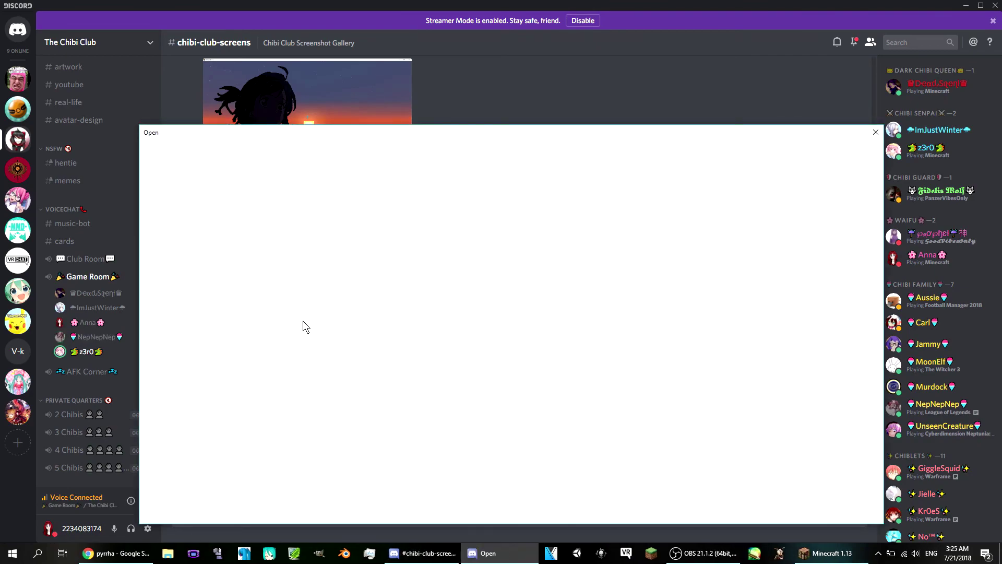
double_click(375, 376)
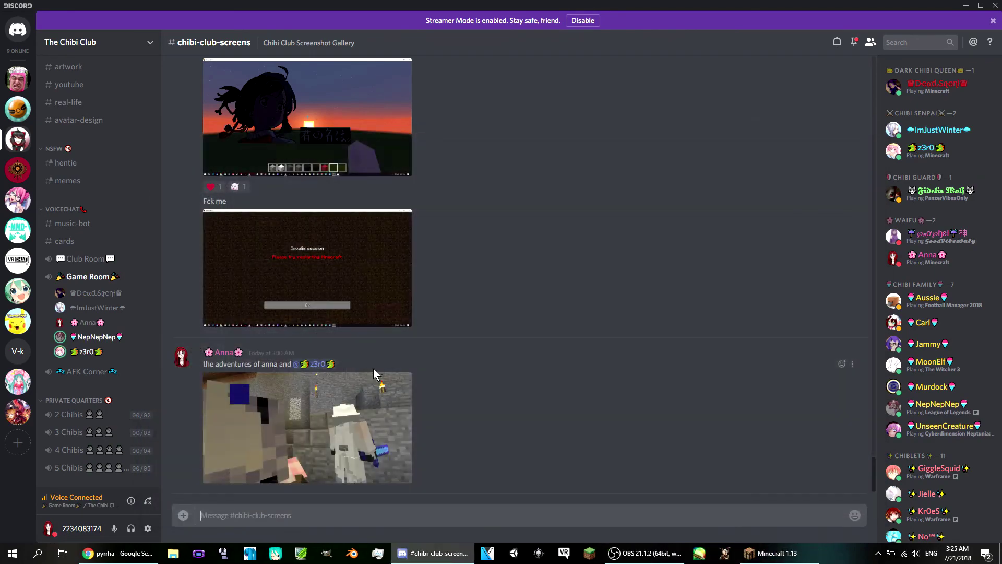
text(@)
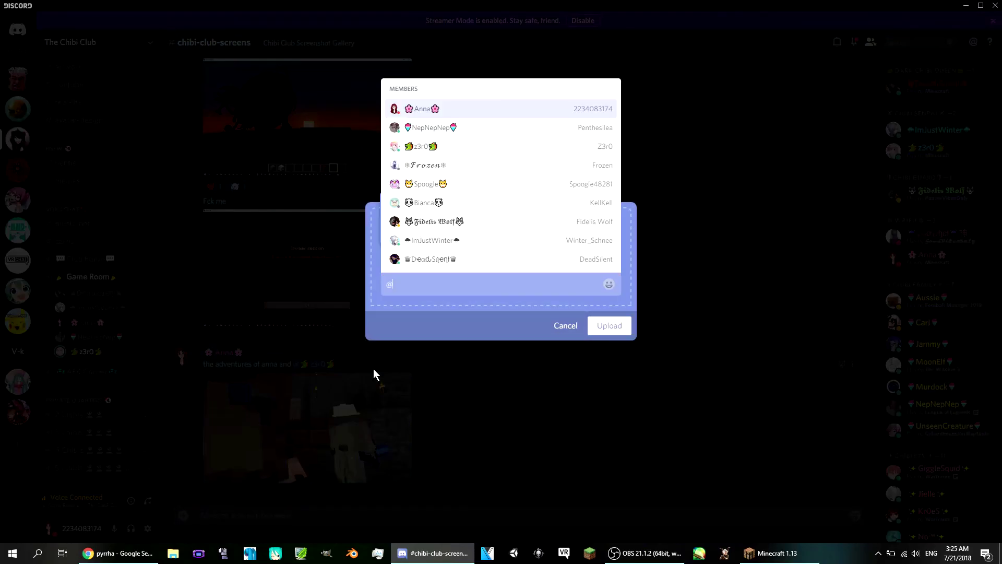
text(ven)
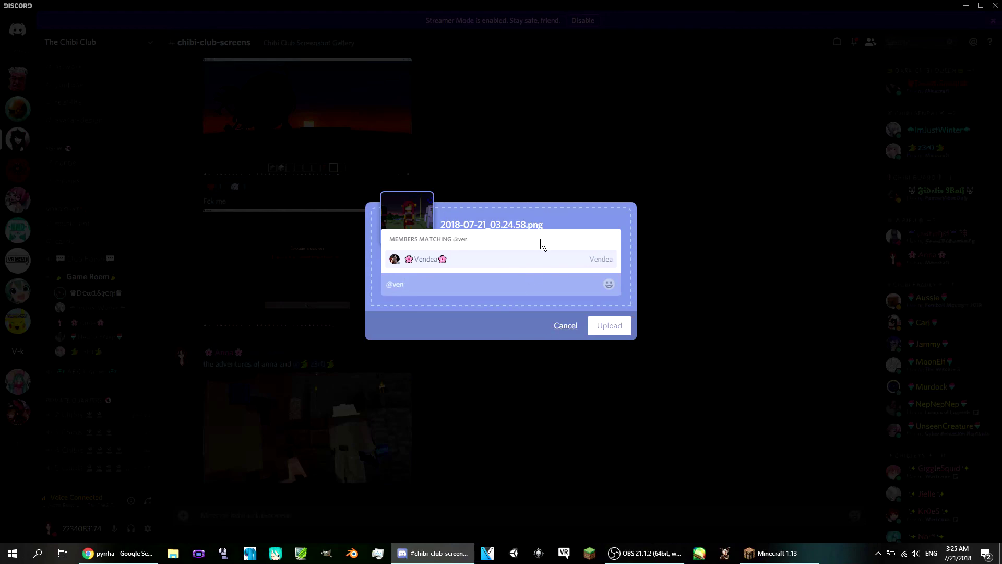
key(Return)
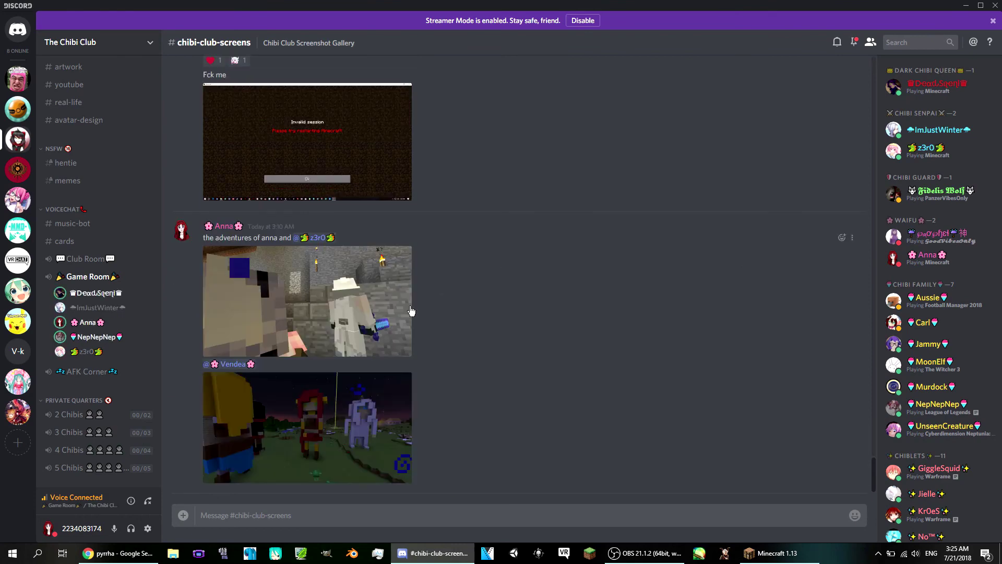
Enlarge the posted statue screenshot, then close the preview.
click(346, 434)
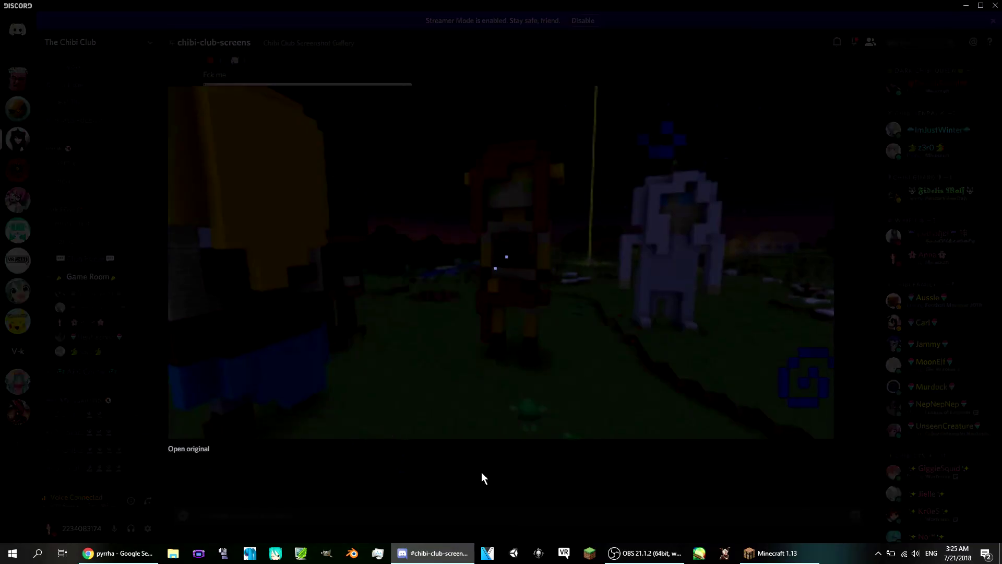
click(519, 497)
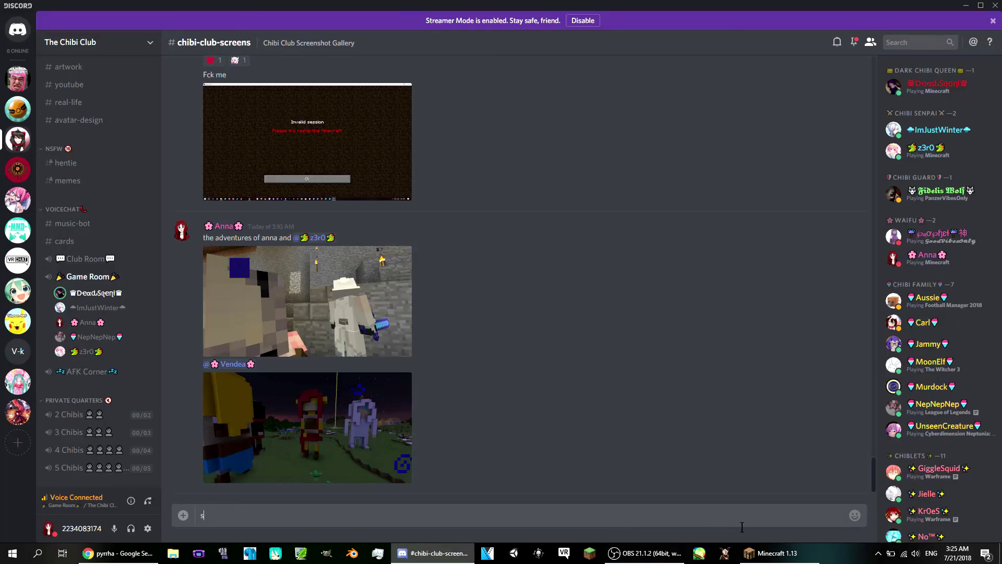
click(775, 553)
Resume the game and walk back and forth among the red-haired statue and its neighbours.
key(Escape)
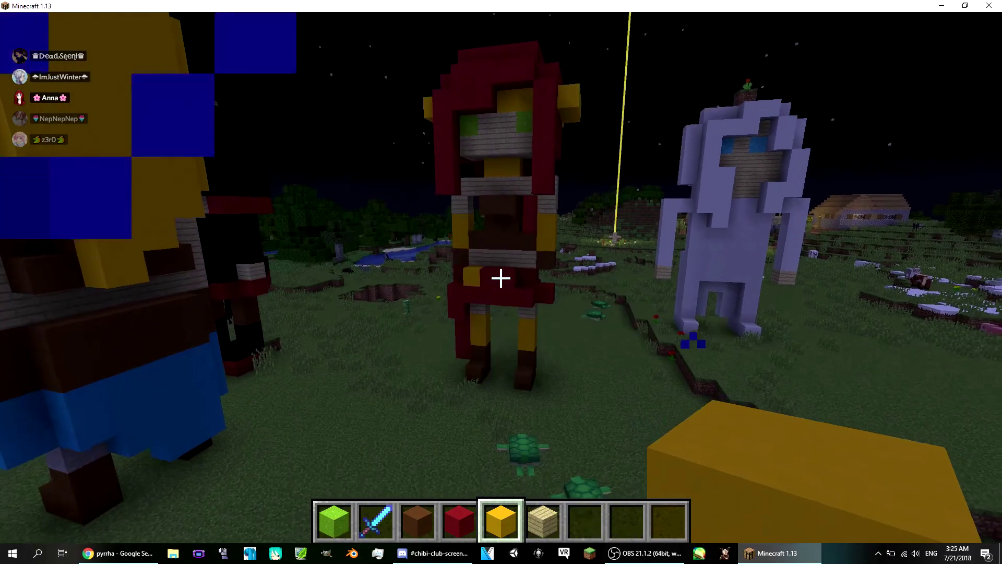
key(s)
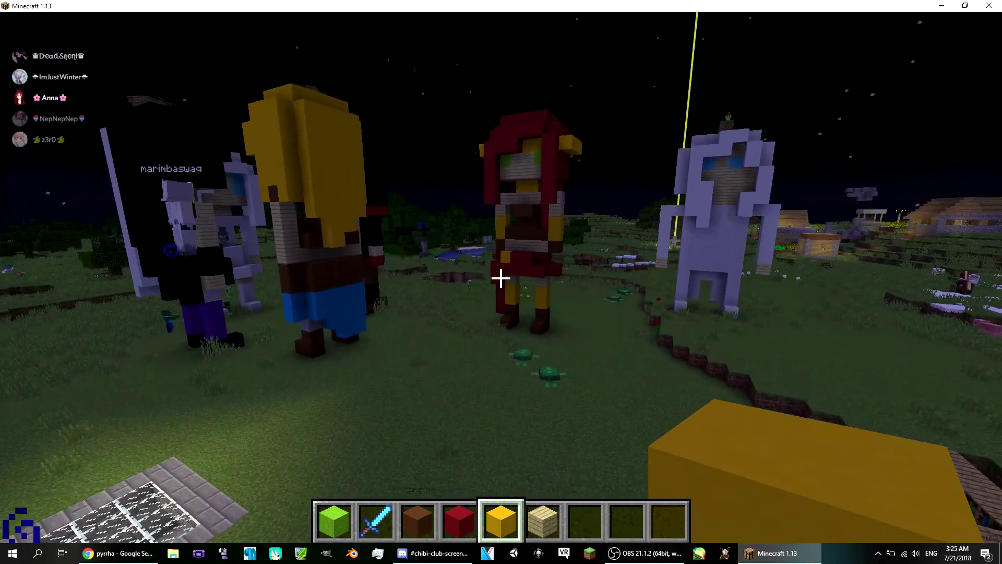
key(w)
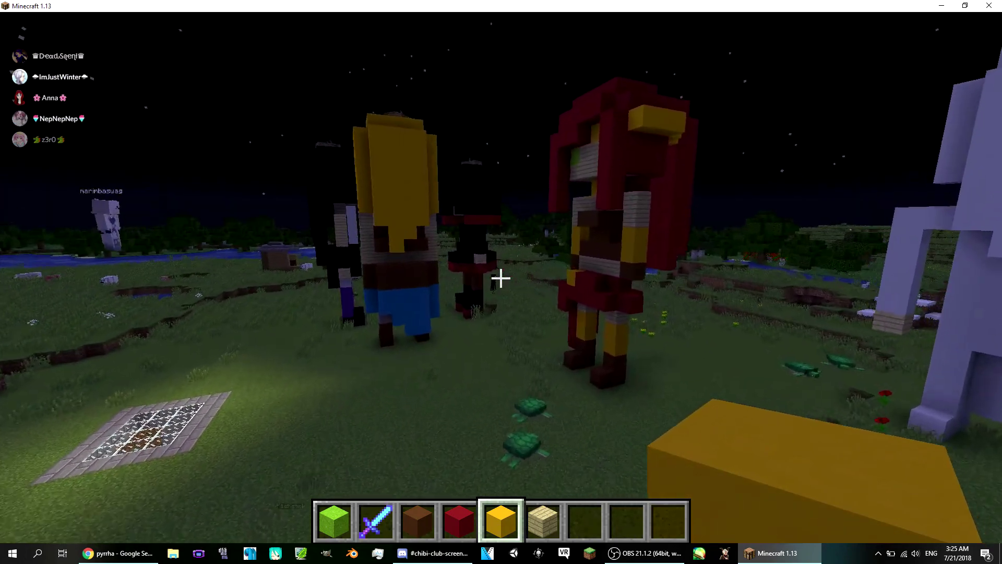
key(w)
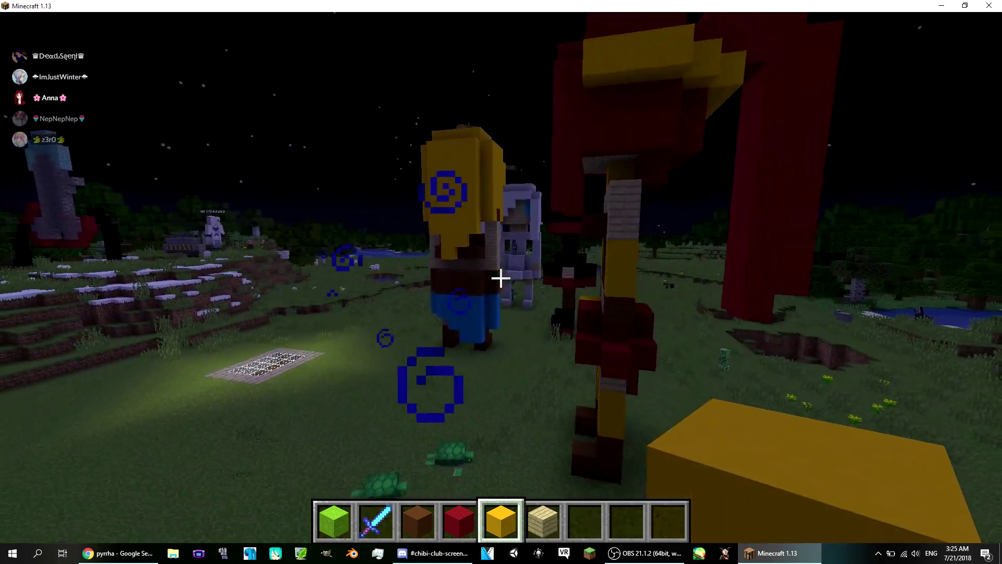
key(s)
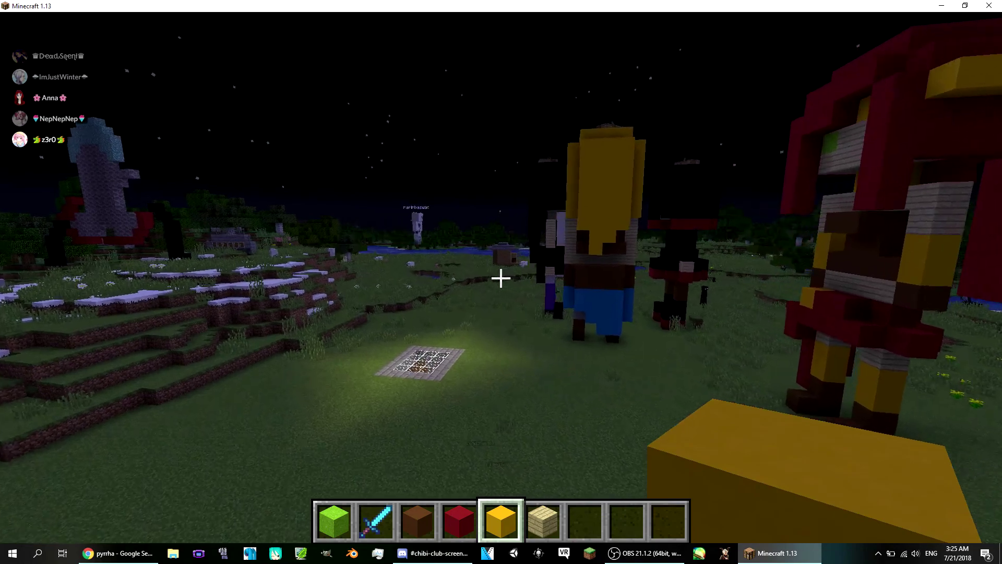
key(w)
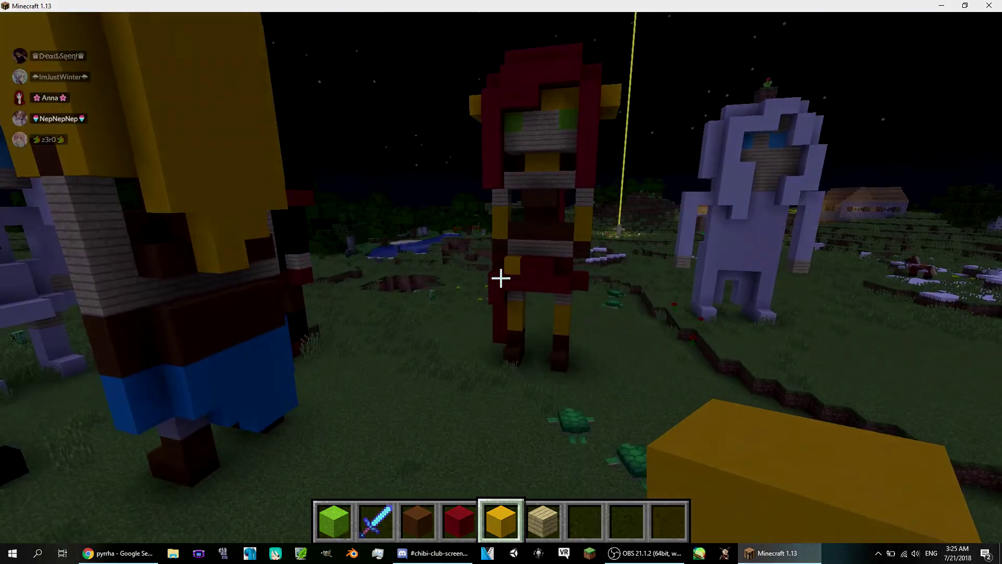
key(s)
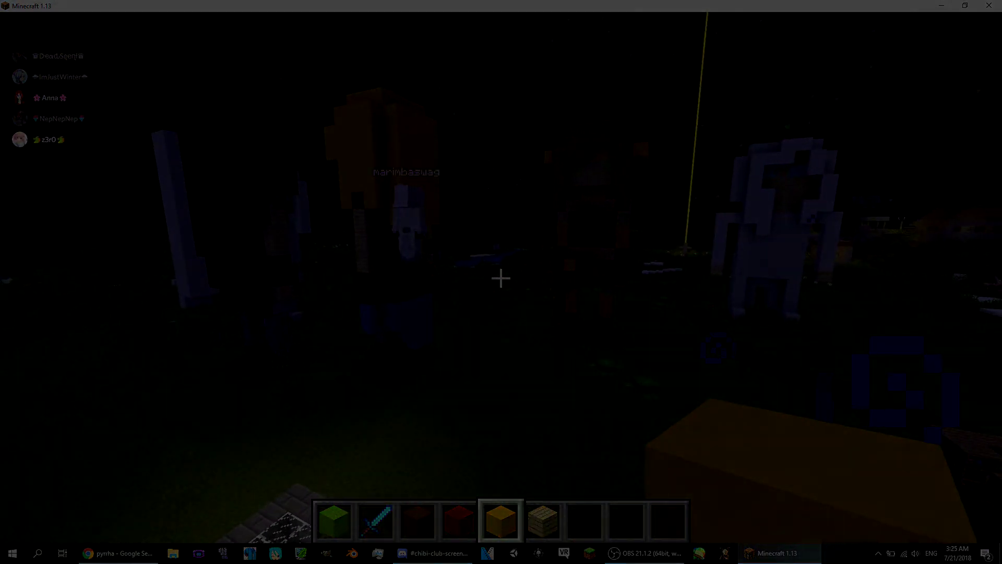